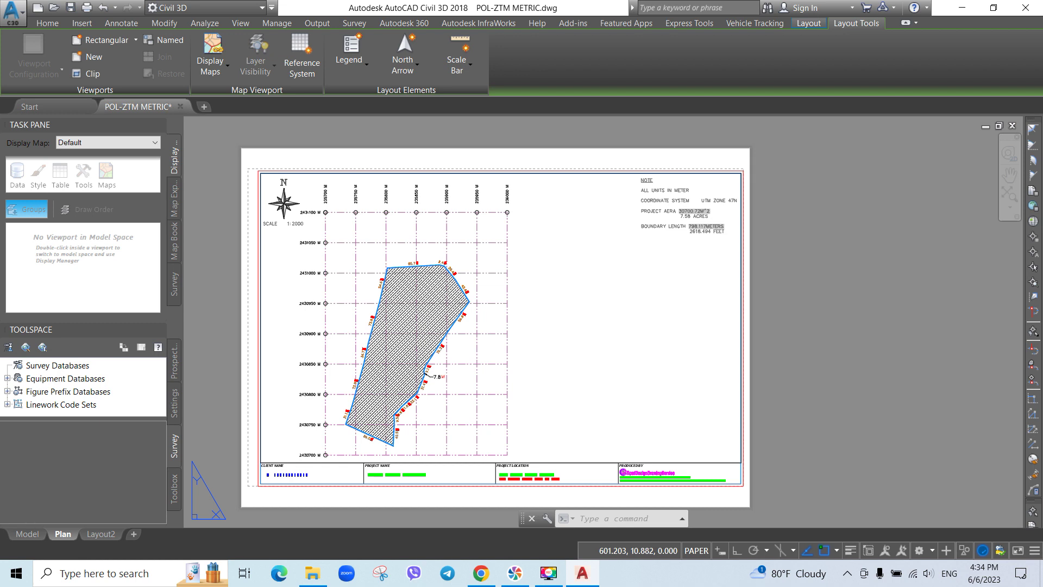
Examine the Plan layout's parcel boundary, segment lengths, coordinate grid and area notes.
{"action": "scroll", "coordinate": [411, 345], "scroll_direction": "up", "scroll_amount": 2}
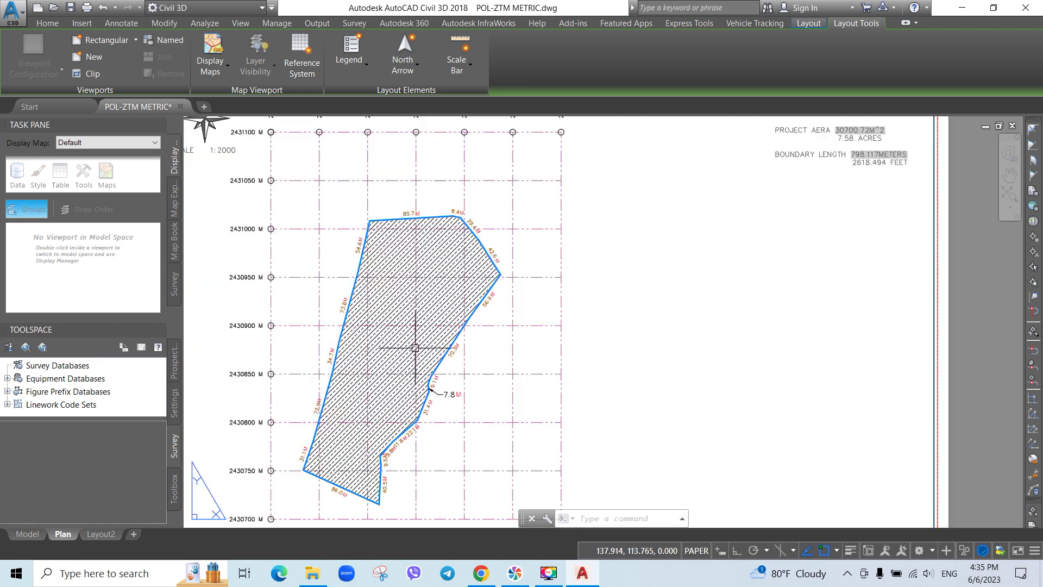
{"action": "middle_click_drag", "start_coordinate": [410, 303], "coordinate": [519, 285]}
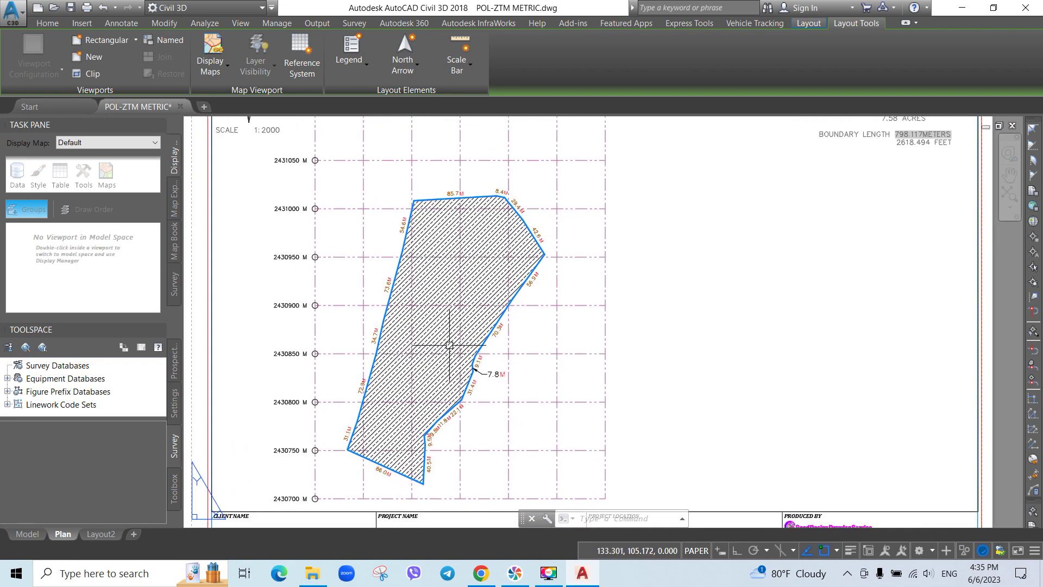
{"action": "scroll", "coordinate": [419, 354], "scroll_direction": "up", "scroll_amount": 3}
{"action": "scroll", "coordinate": [423, 330], "scroll_direction": "down", "scroll_amount": 3}
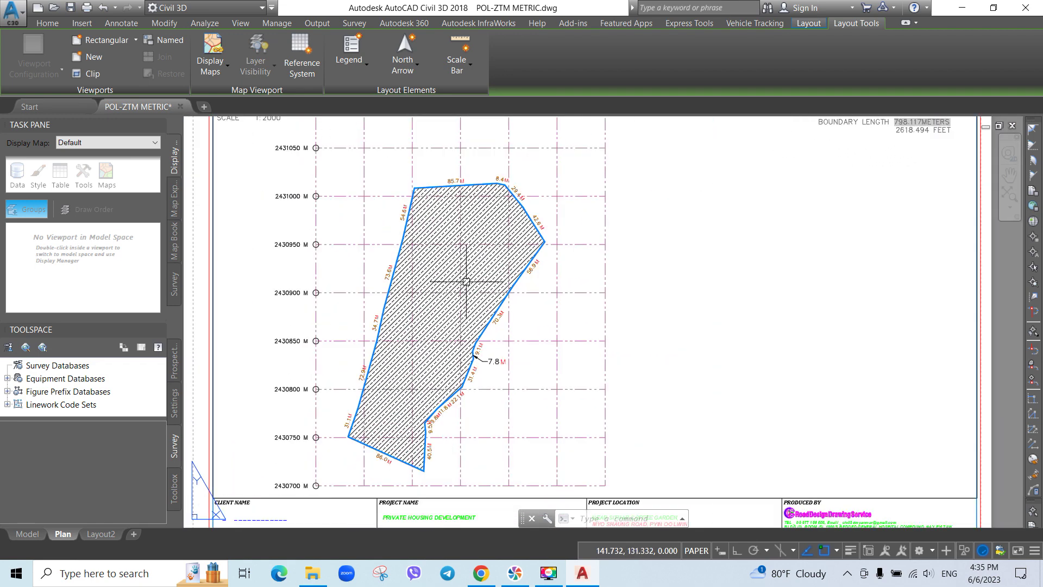
{"action": "scroll", "coordinate": [581, 268], "scroll_direction": "down", "scroll_amount": 3}
{"action": "scroll", "coordinate": [589, 263], "scroll_direction": "up", "scroll_amount": 1}
{"action": "scroll", "coordinate": [669, 190], "scroll_direction": "up", "scroll_amount": 2}
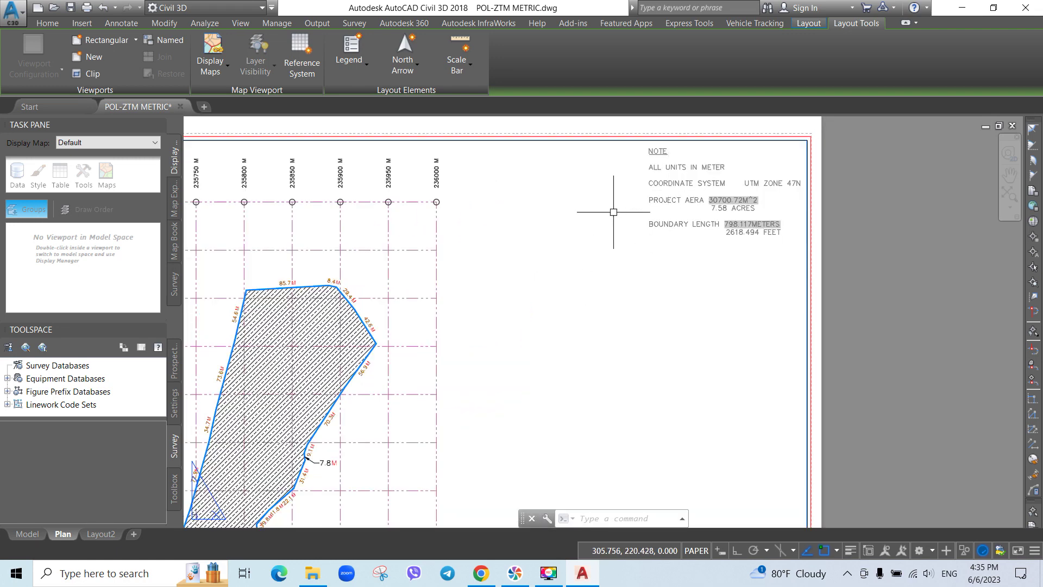
{"action": "middle_click_drag", "start_coordinate": [465, 284], "coordinate": [535, 259]}
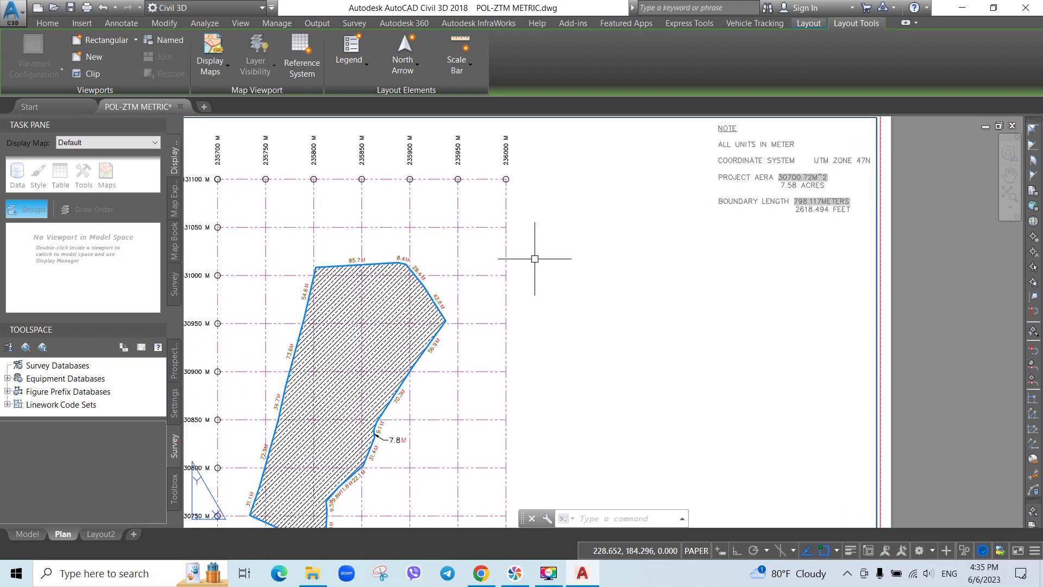
{"action": "scroll", "coordinate": [485, 276], "scroll_direction": "down", "scroll_amount": 2}
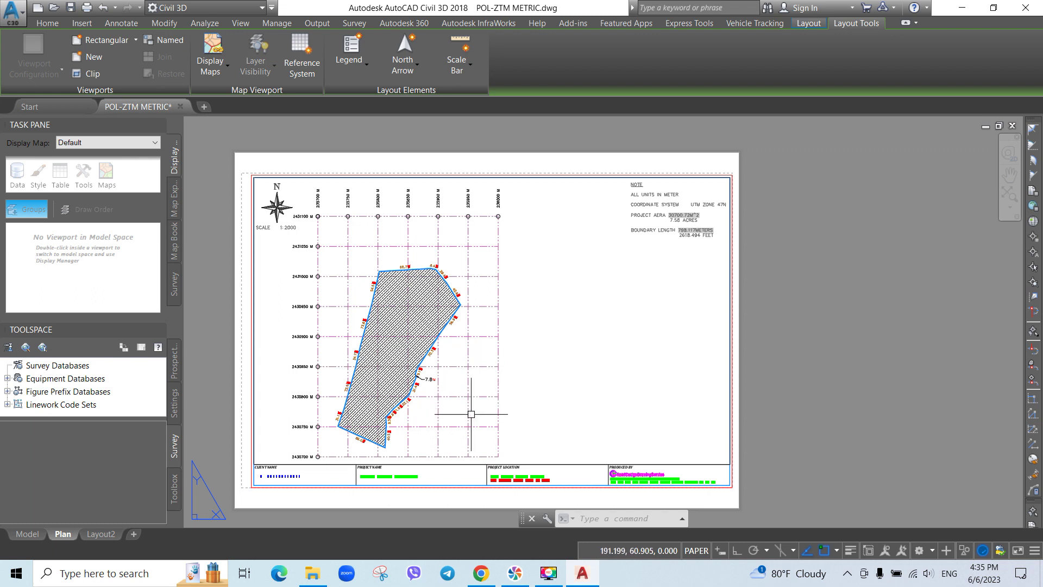
{"action": "middle_click_drag", "start_coordinate": [422, 397], "coordinate": [451, 384]}
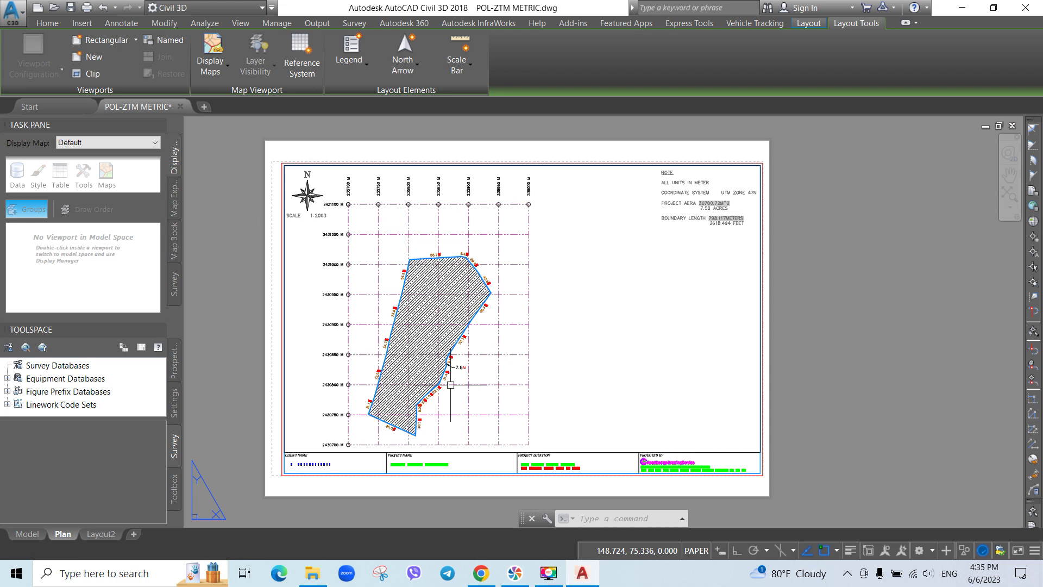
{"action": "mouse_move", "coordinate": [450, 384]}
{"action": "middle_mouse_down"}
{"action": "mouse_move", "coordinate": [420, 397]}
{"action": "mouse_move", "coordinate": [450, 384]}
{"action": "middle_mouse_up"}
Open kkzzmm.kmz from the POL-ZTM folder in Google Earth Pro and compare its outline with the Civil 3D layout.
{"action": "left_click", "coordinate": [312, 573]}
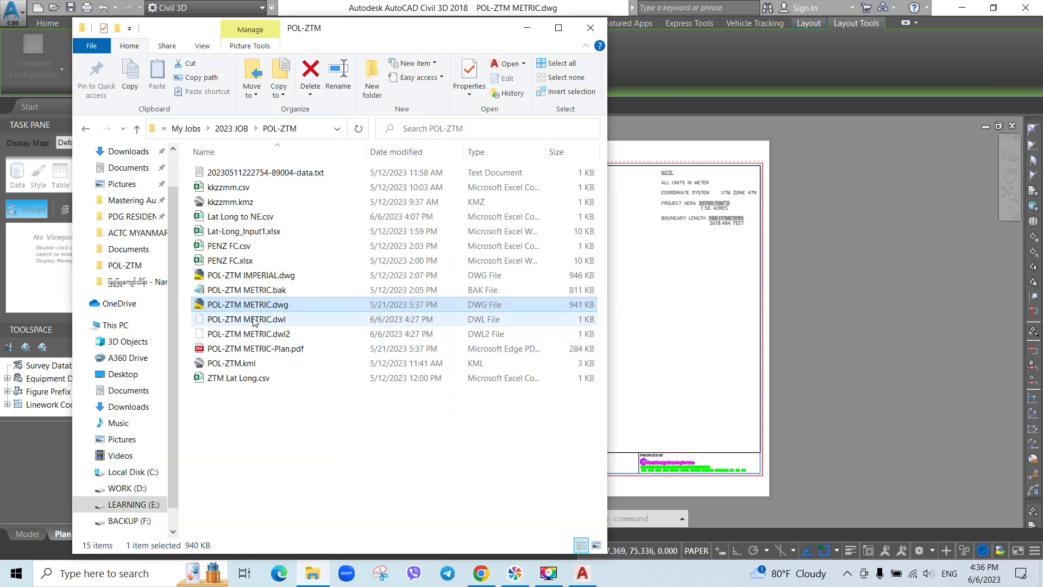
{"action": "left_click", "coordinate": [315, 205]}
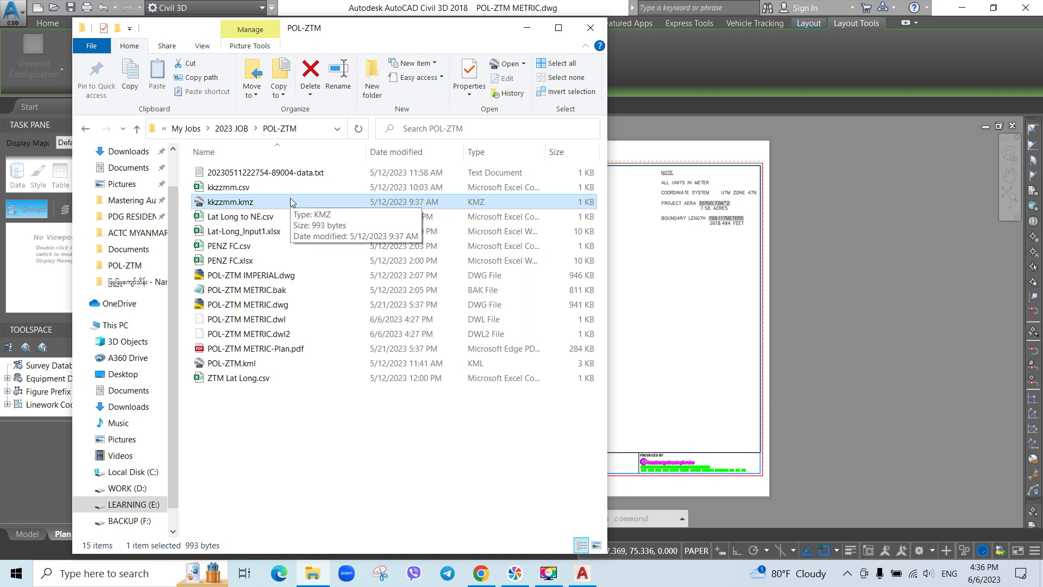
{"action": "double_click", "coordinate": [272, 202]}
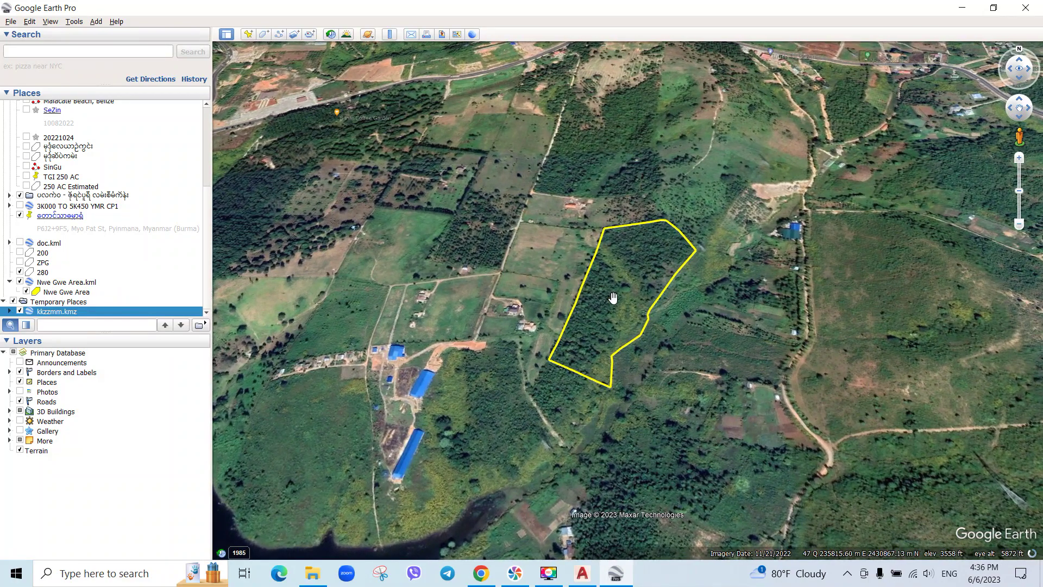
{"action": "key", "text": "r"}
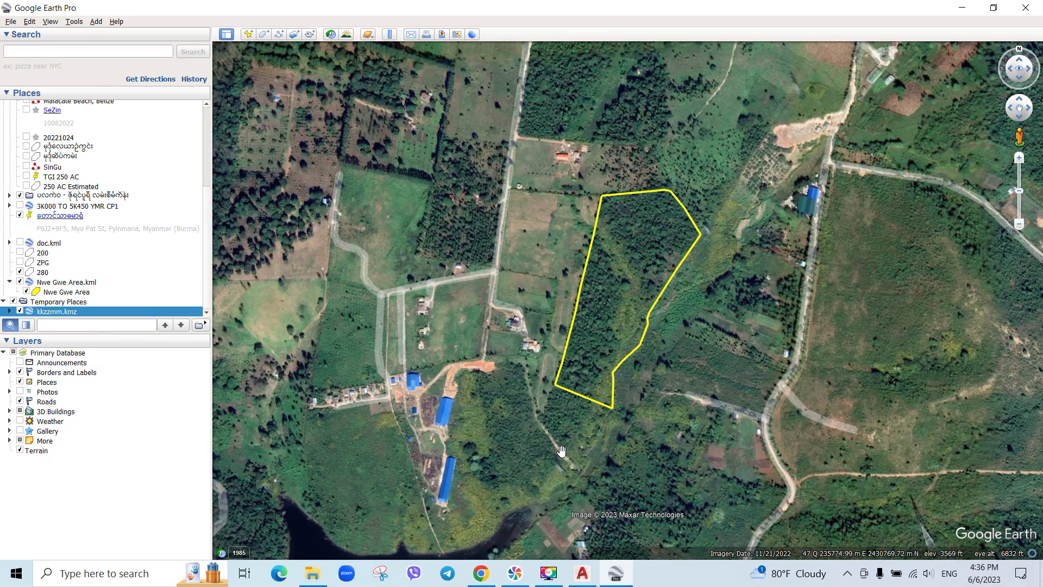
{"action": "left_click", "coordinate": [588, 581]}
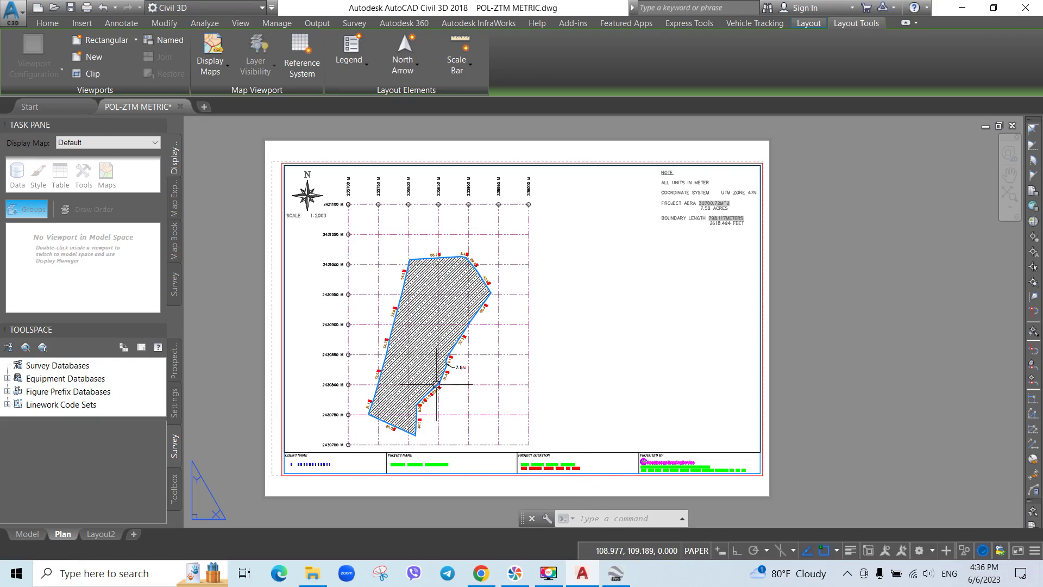
{"action": "left_click", "coordinate": [618, 576]}
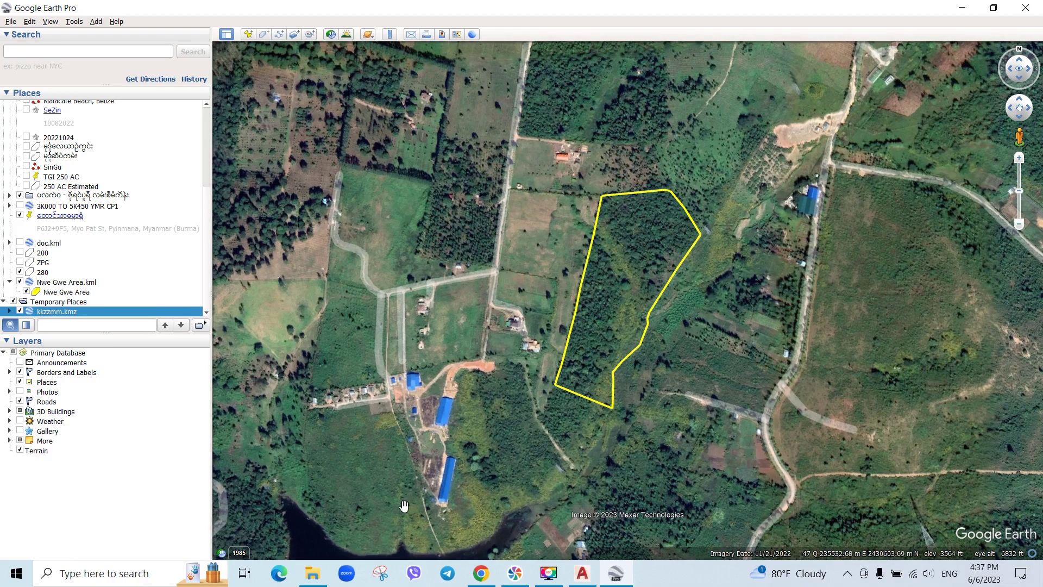
Switch to the GPS Visualizer page in Chrome and choose kkzzmm.kmz as the GPS file to upload.
{"action": "left_click", "coordinate": [481, 573]}
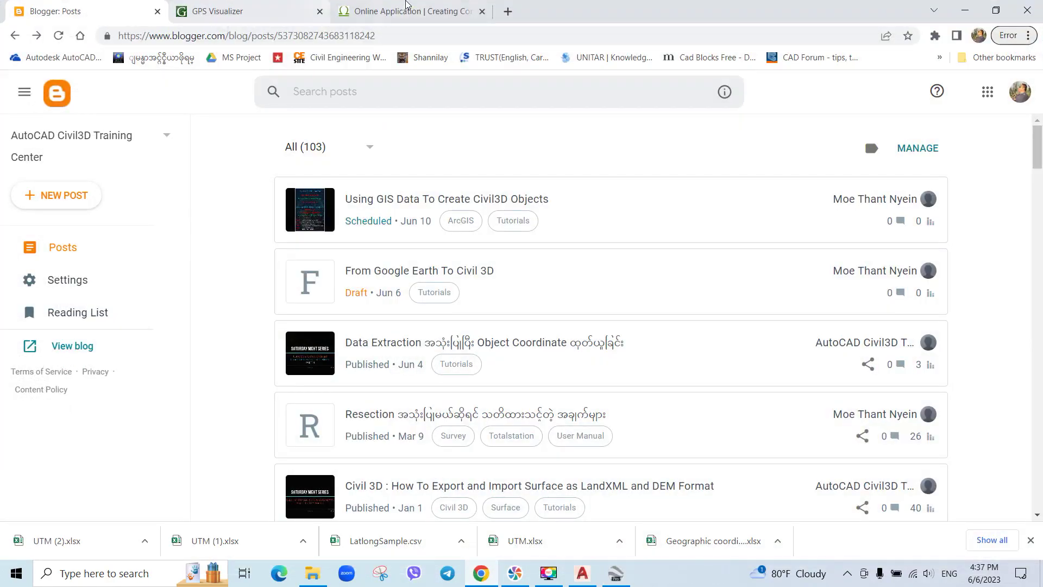
{"action": "left_click", "coordinate": [410, 10]}
{"action": "left_click", "coordinate": [253, 6]}
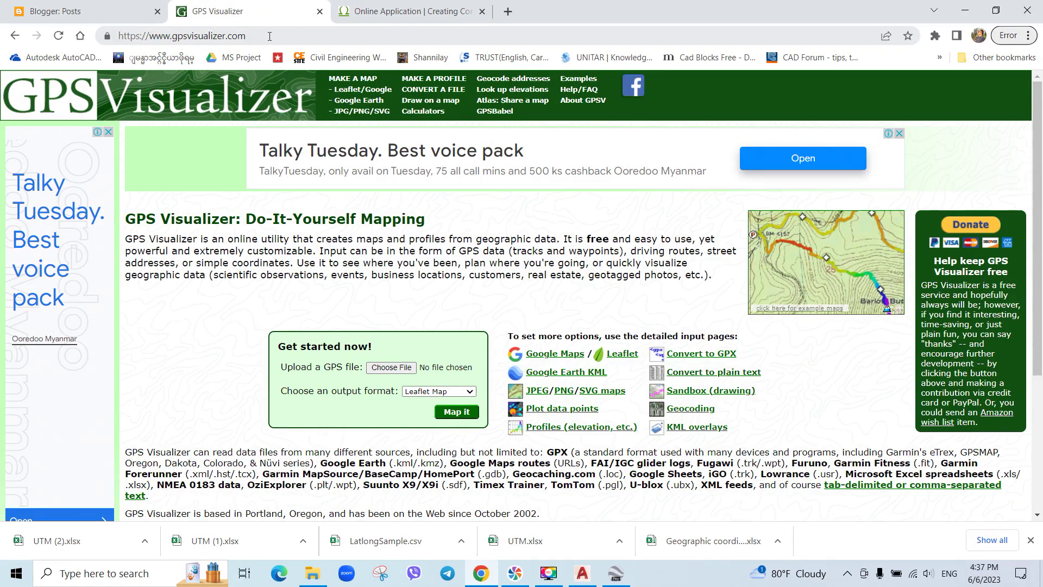
{"action": "left_click", "coordinate": [399, 368]}
{"action": "left_click", "coordinate": [537, 211]}
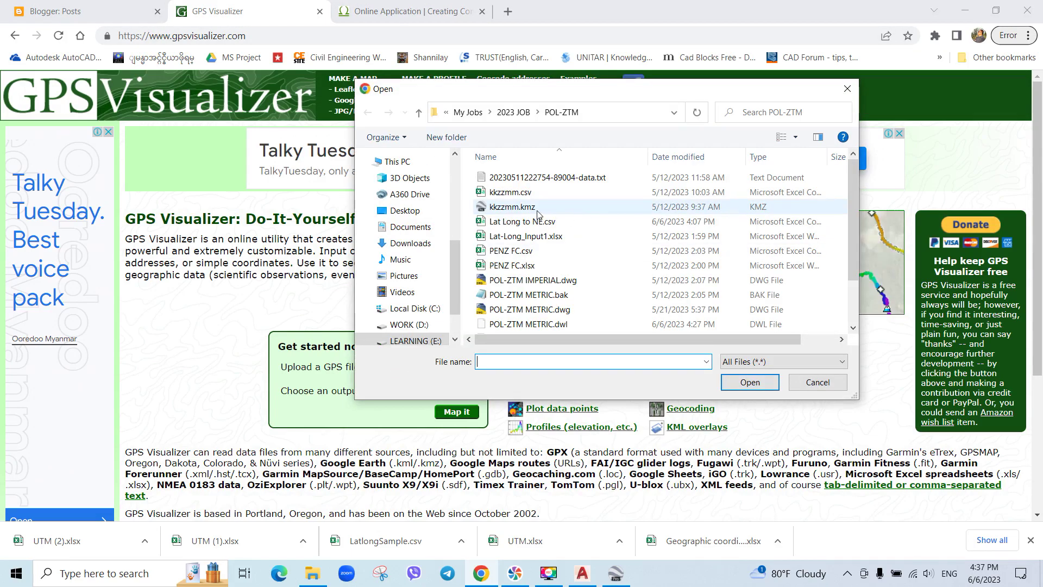
{"action": "left_click", "coordinate": [754, 385]}
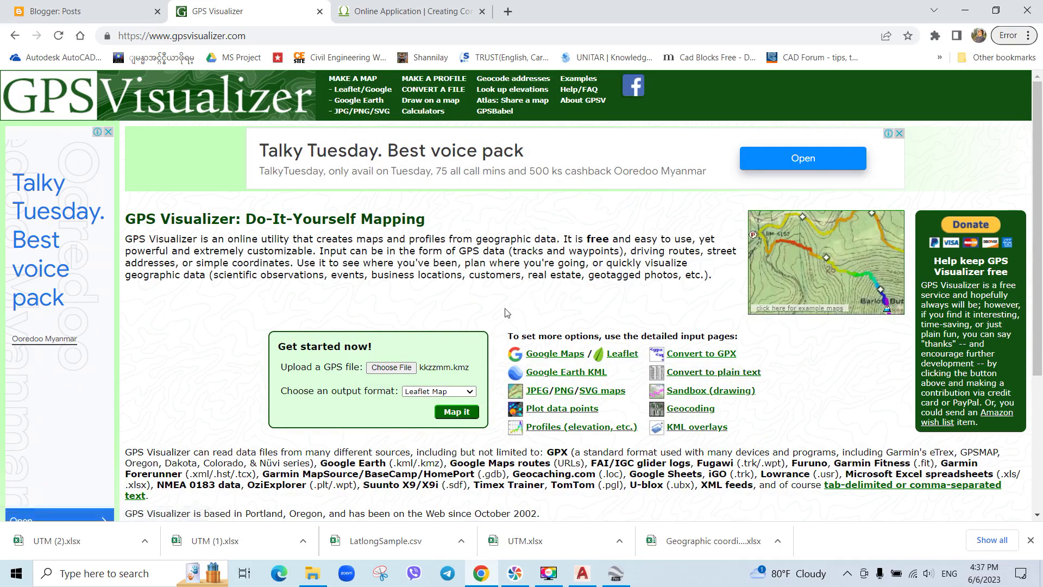
Set the output format to plain text table and convert the uploaded file.
{"action": "left_click", "coordinate": [470, 392]}
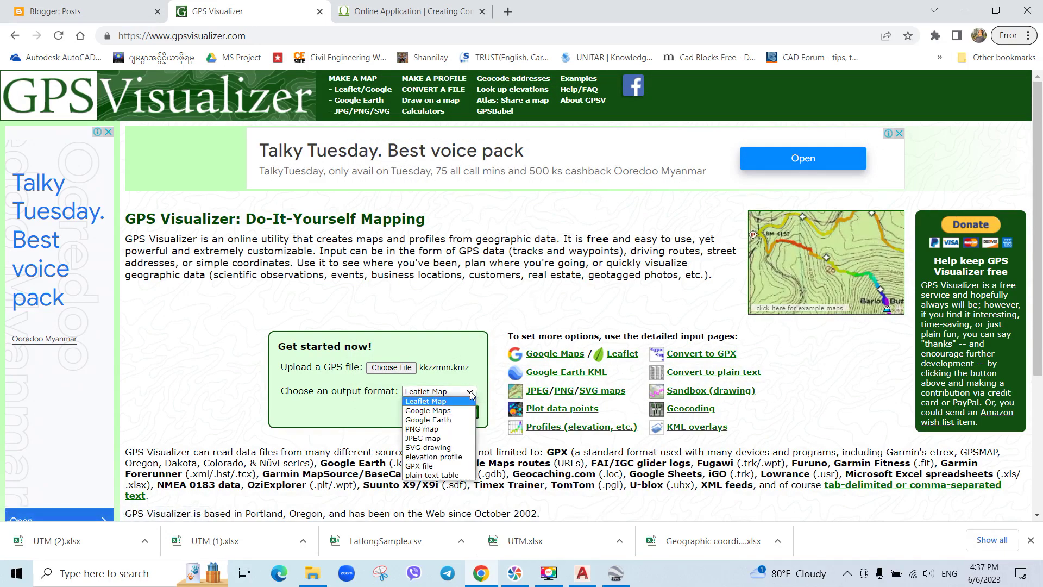
{"action": "left_click", "coordinate": [435, 476]}
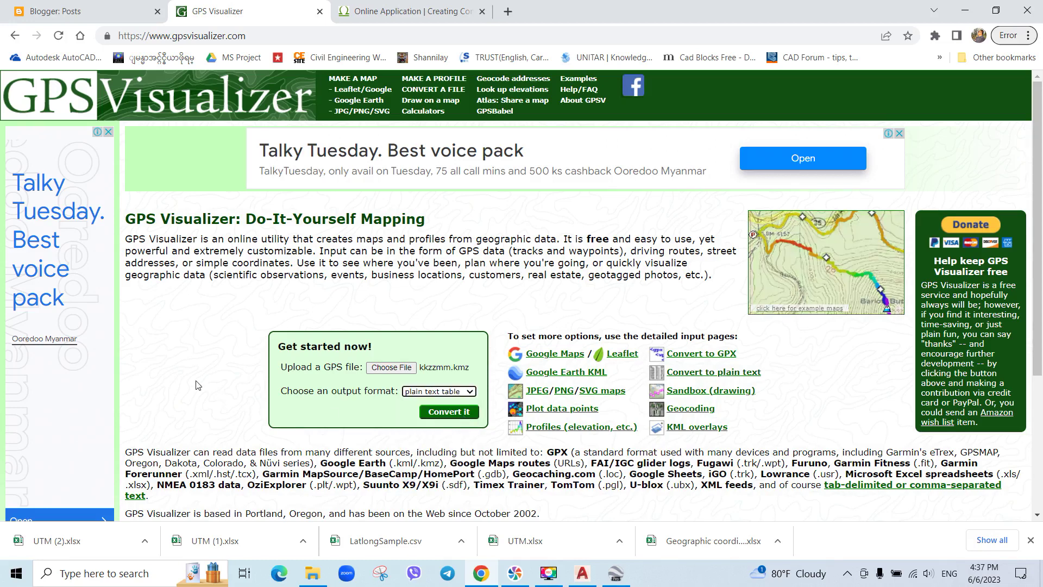
{"action": "scroll", "coordinate": [480, 305], "scroll_direction": "down", "scroll_amount": 3}
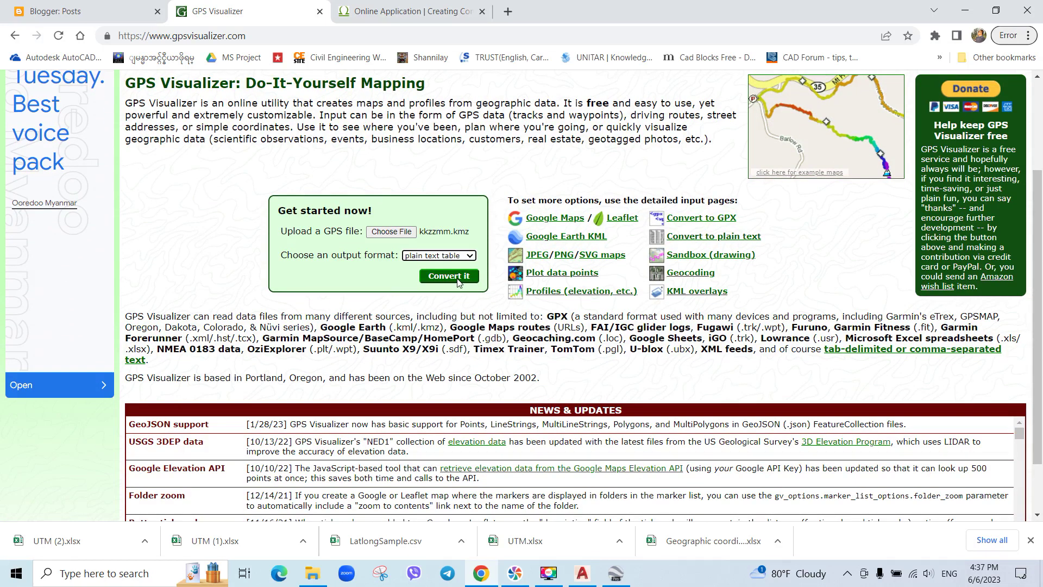
{"action": "left_click", "coordinate": [457, 279]}
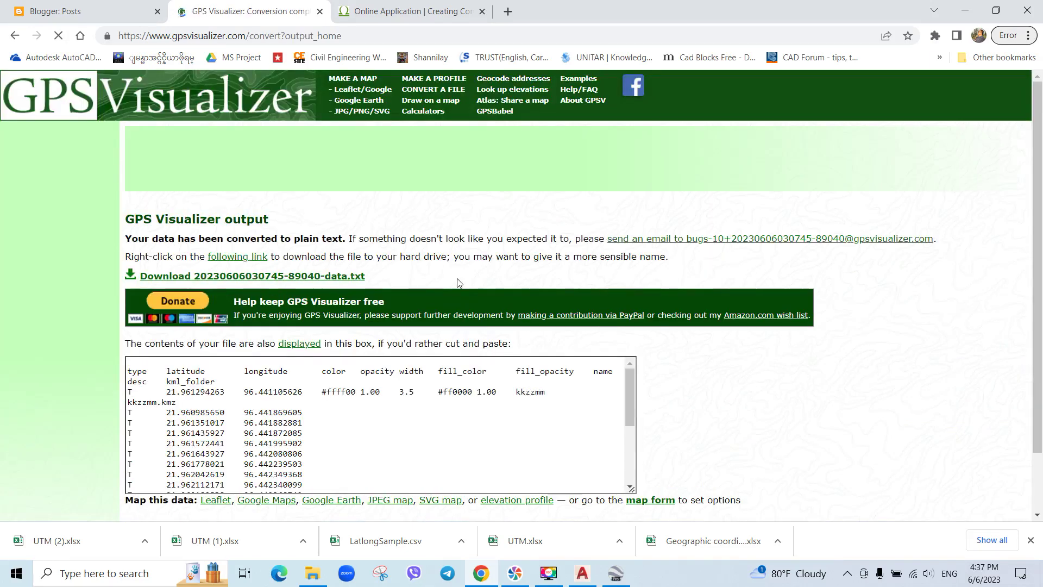
Review the converted latitude and longitude list and download the resulting text file.
{"action": "scroll", "coordinate": [270, 426], "scroll_direction": "down", "scroll_amount": 5}
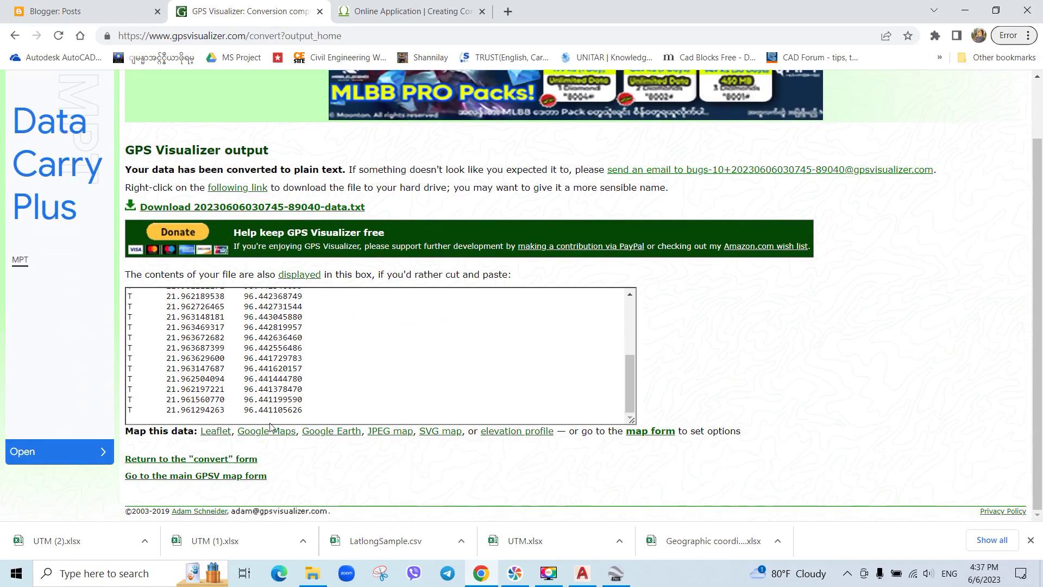
{"action": "left_click_drag", "start_coordinate": [631, 394], "coordinate": [610, 410]}
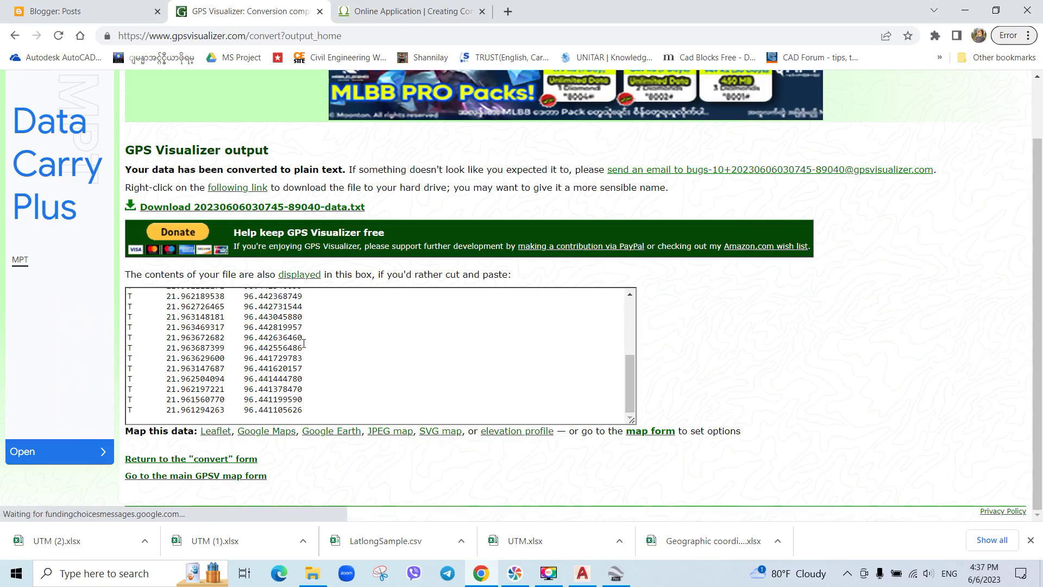
{"action": "left_click", "coordinate": [282, 208]}
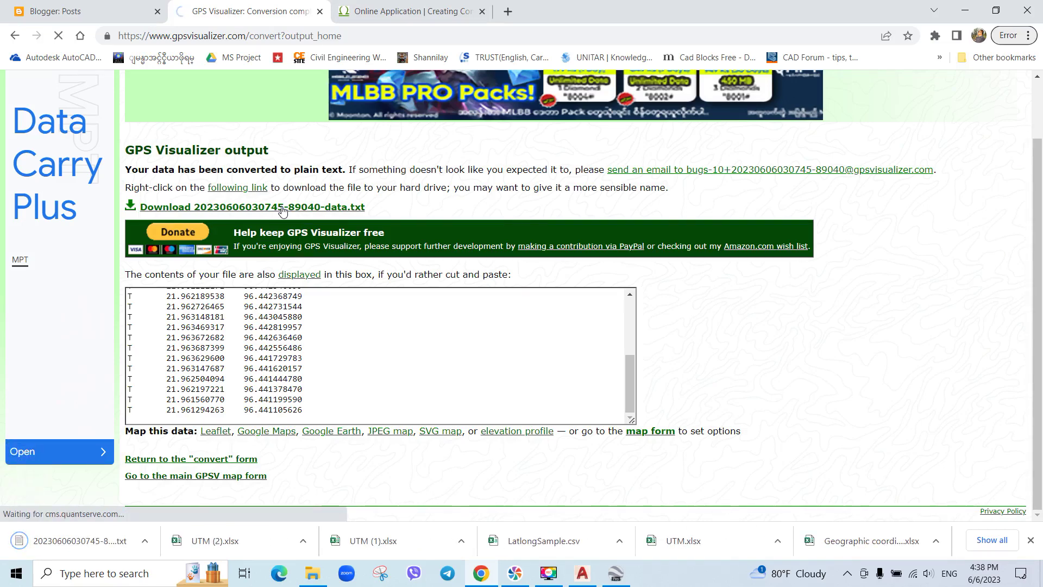
Move the downloaded text file into a new folder named Google Earth To Civil3D inside Downloads.
{"action": "left_click", "coordinate": [145, 541]}
{"action": "left_click", "coordinate": [202, 495]}
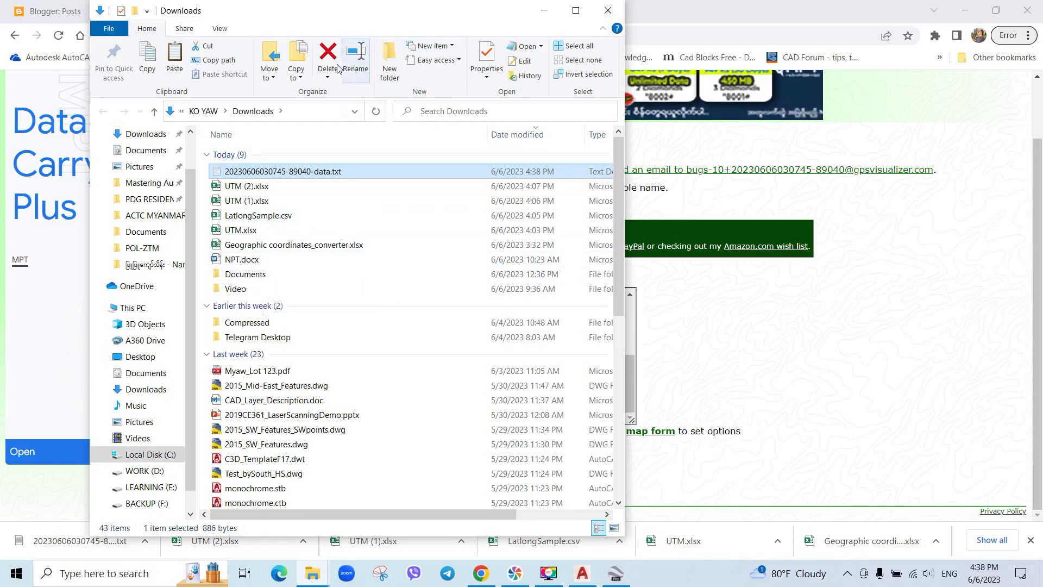
{"action": "left_click", "coordinate": [390, 57]}
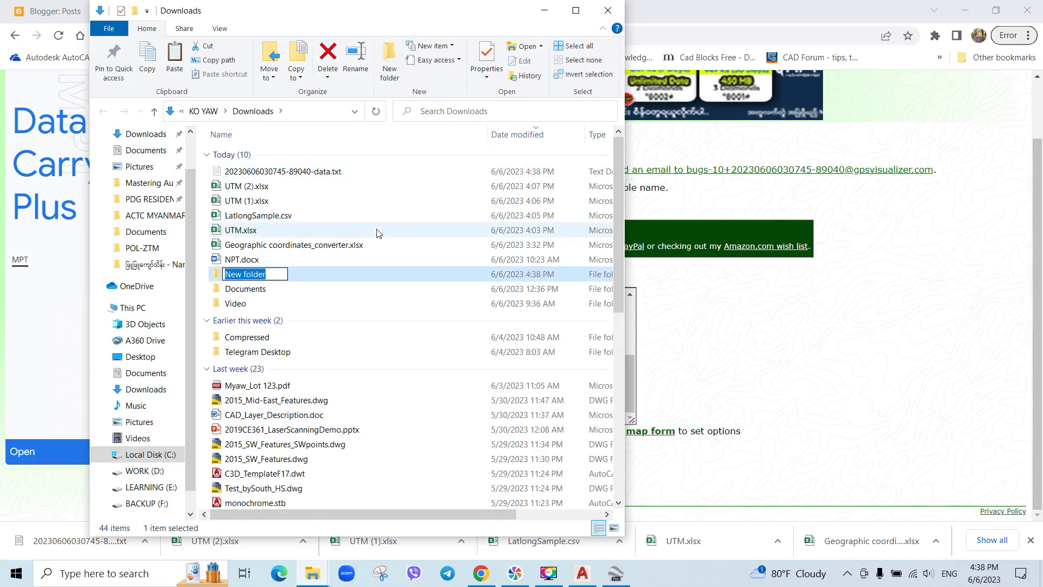
{"action": "type", "text": "Google Earth To "}
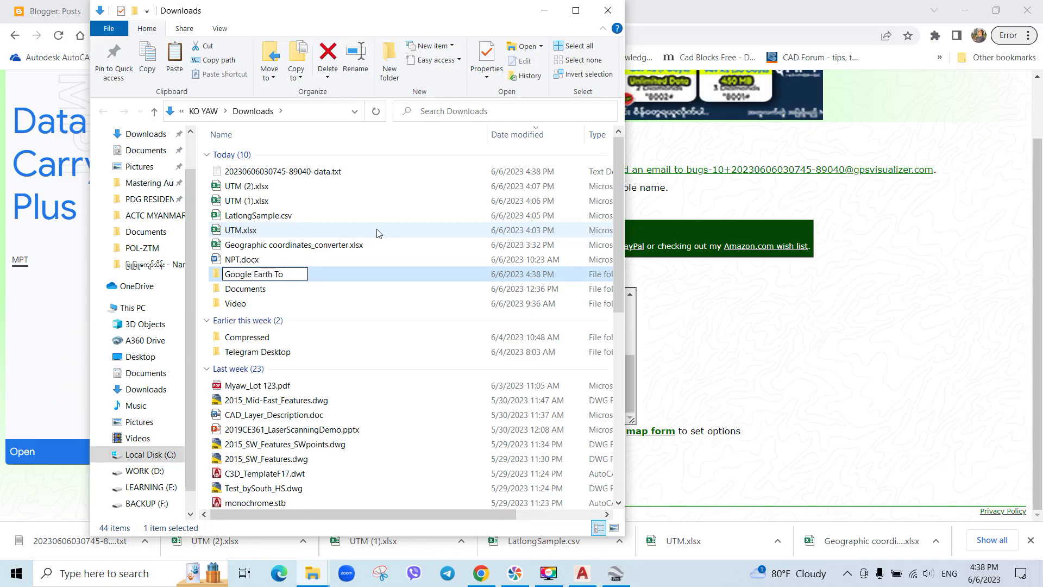
{"action": "type", "text": "Civil 3D"}
{"action": "key", "text": "Return"}
{"action": "key", "text": "Return"}
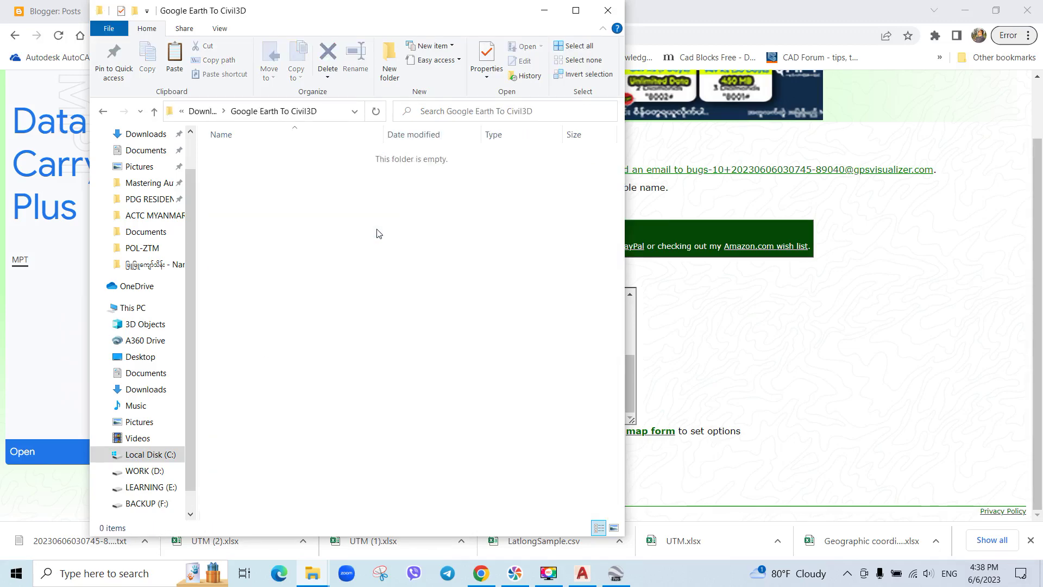
{"action": "left_click", "coordinate": [183, 64]}
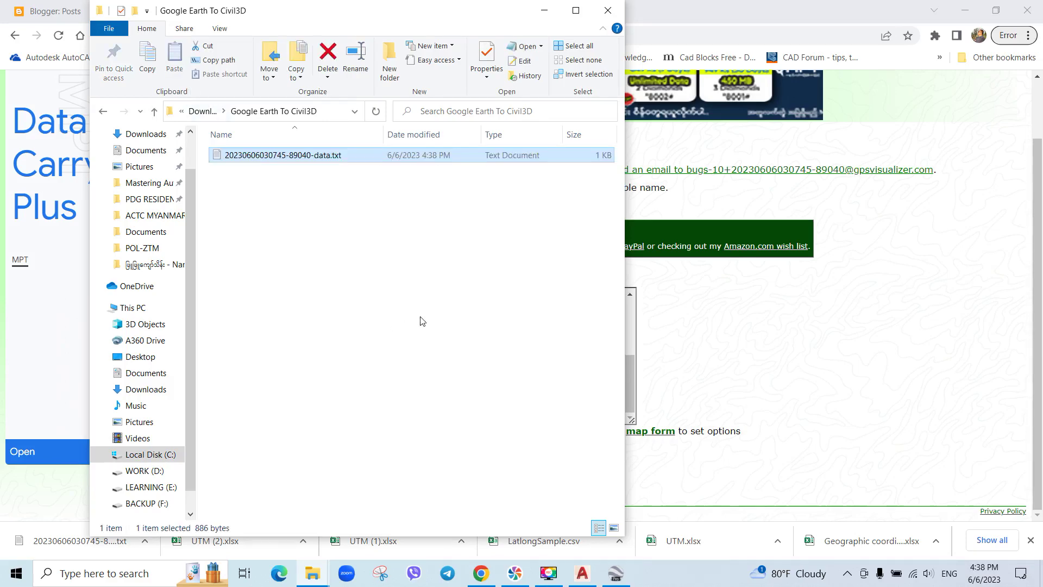
{"action": "left_click", "coordinate": [397, 275]}
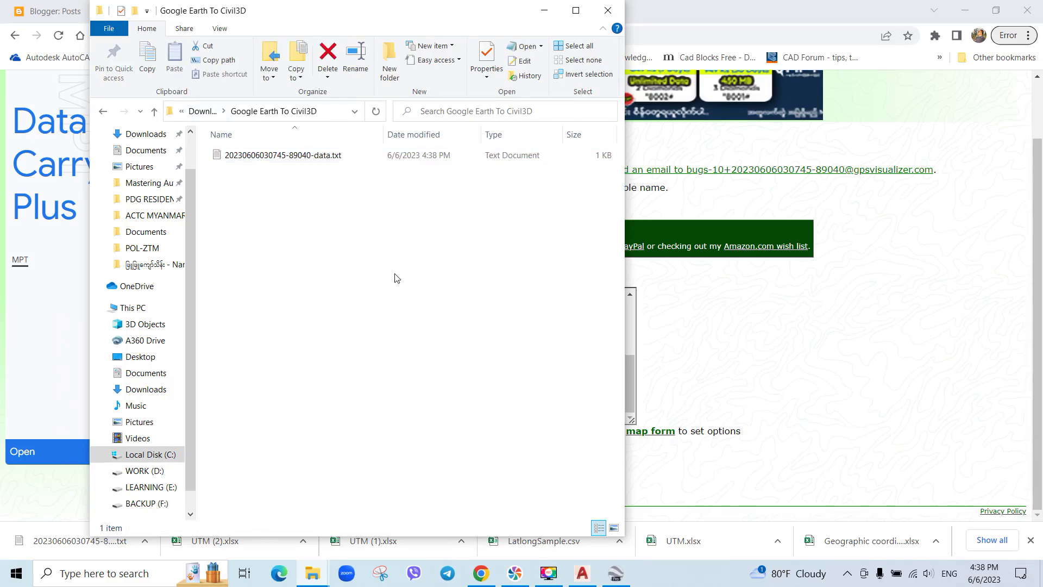
Inspect the latitude and longitude columns of the coordinate text file in Notepad, and close it.
{"action": "double_click", "coordinate": [315, 157]}
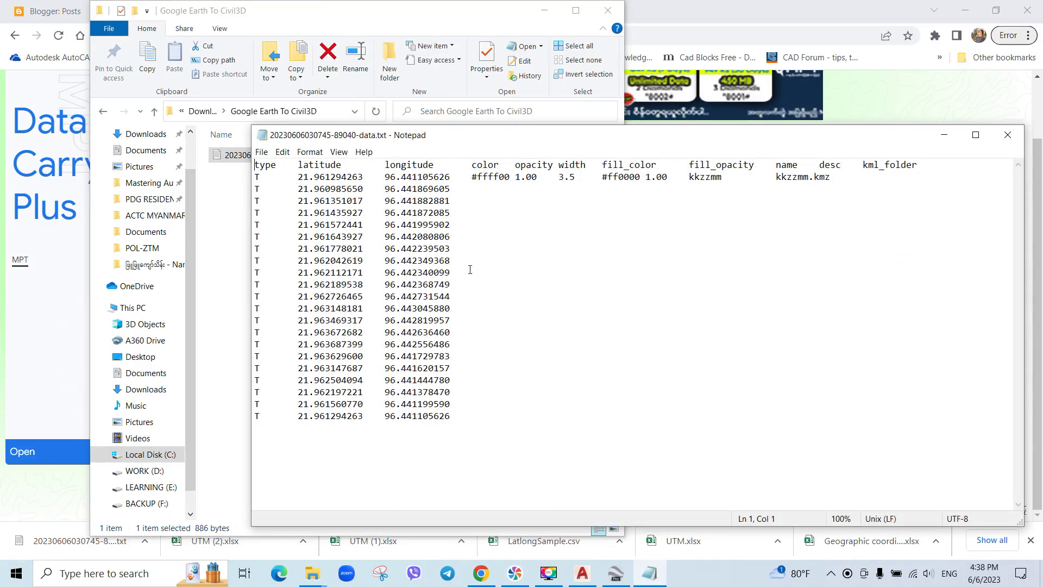
{"action": "left_click", "coordinate": [1008, 135]}
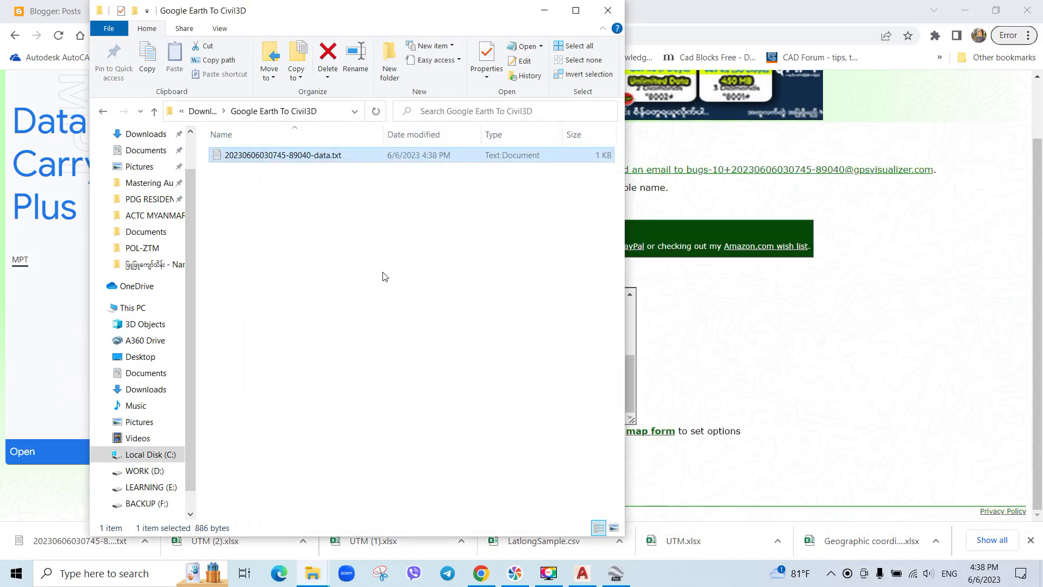
{"action": "right_click", "coordinate": [306, 157]}
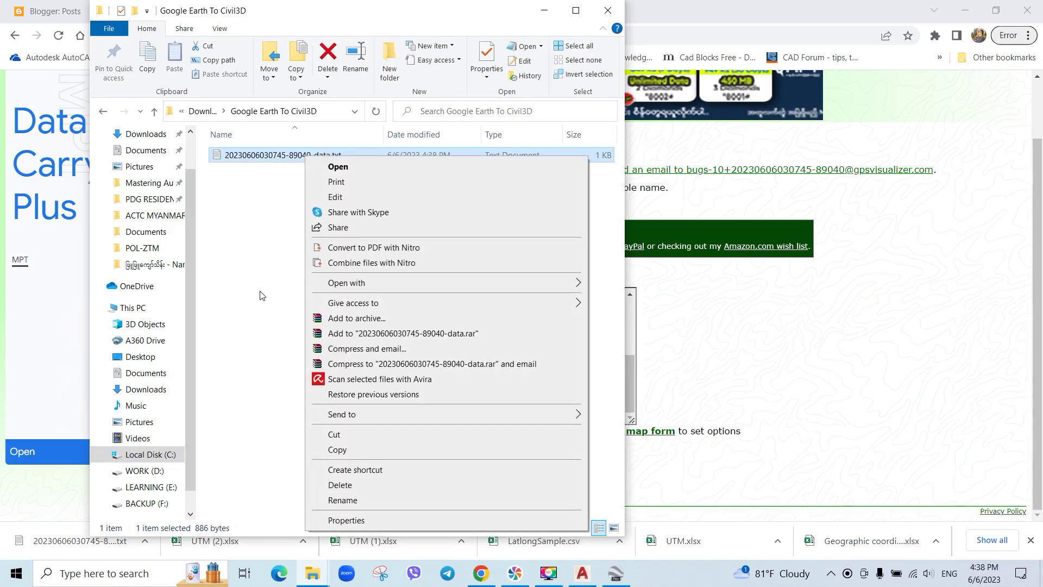
{"action": "left_click", "coordinate": [270, 353]}
{"action": "left_click", "coordinate": [291, 157]}
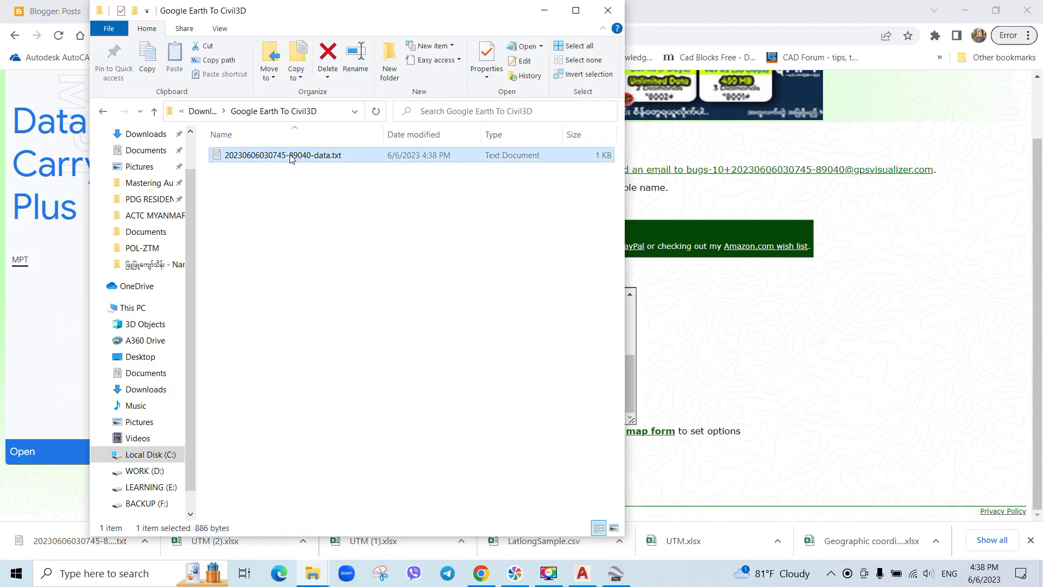
{"action": "right_click", "coordinate": [290, 158]}
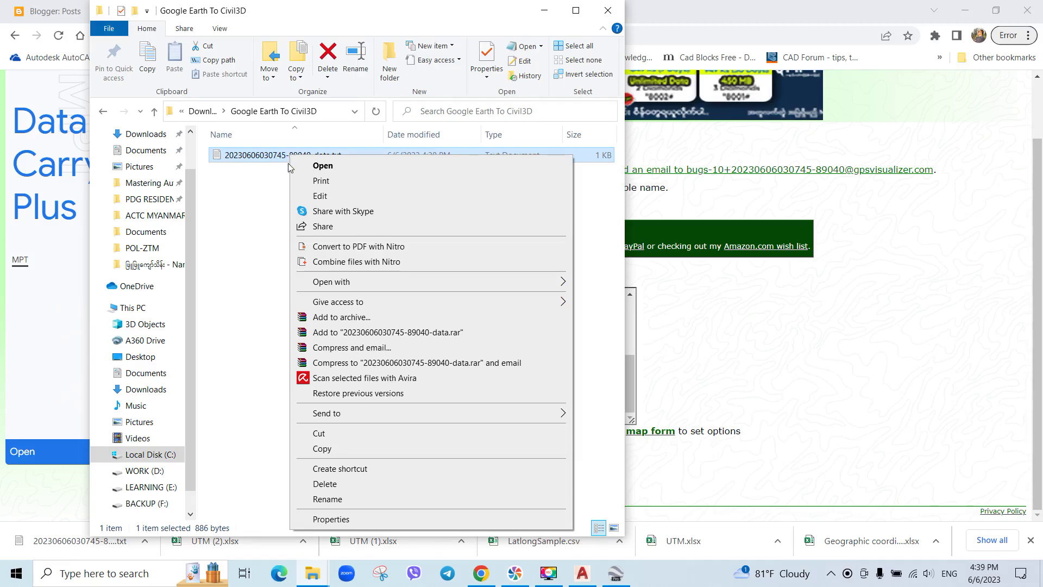
{"action": "left_click", "coordinate": [256, 205]}
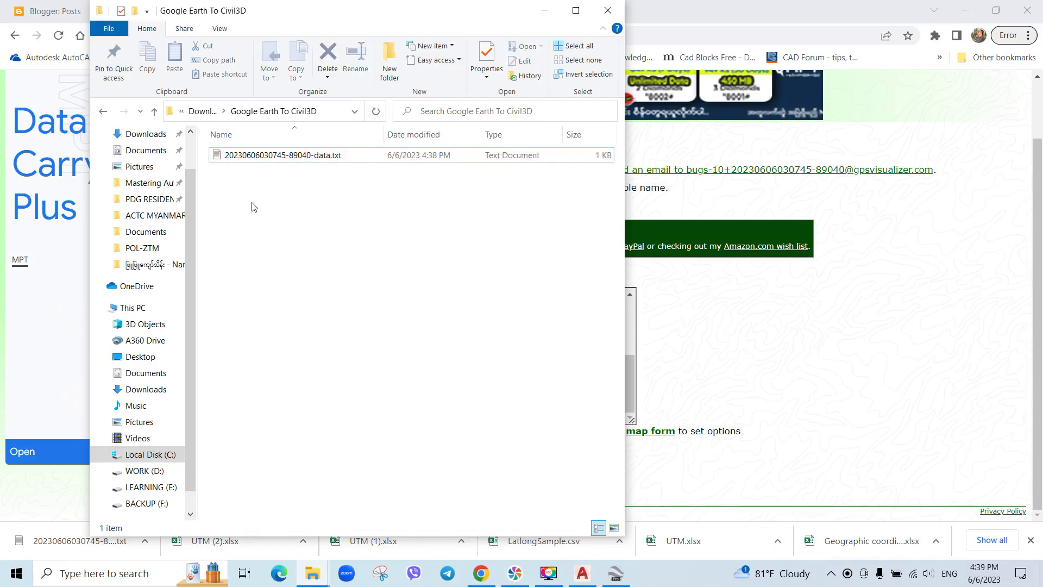
Copy all data rows below the header from the coordinate text file and paste them at cell A1 of a new blank Excel workbook.
{"action": "double_click", "coordinate": [313, 156]}
{"action": "left_click_drag", "start_coordinate": [777, 417], "coordinate": [261, 180]}
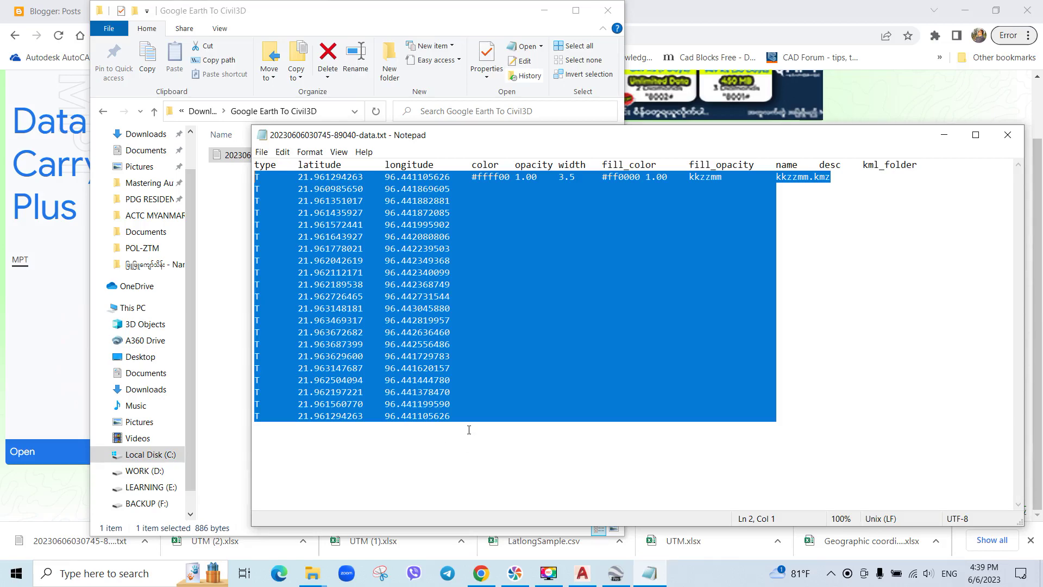
{"action": "key", "text": "super+r"}
{"action": "type", "text": "ex"}
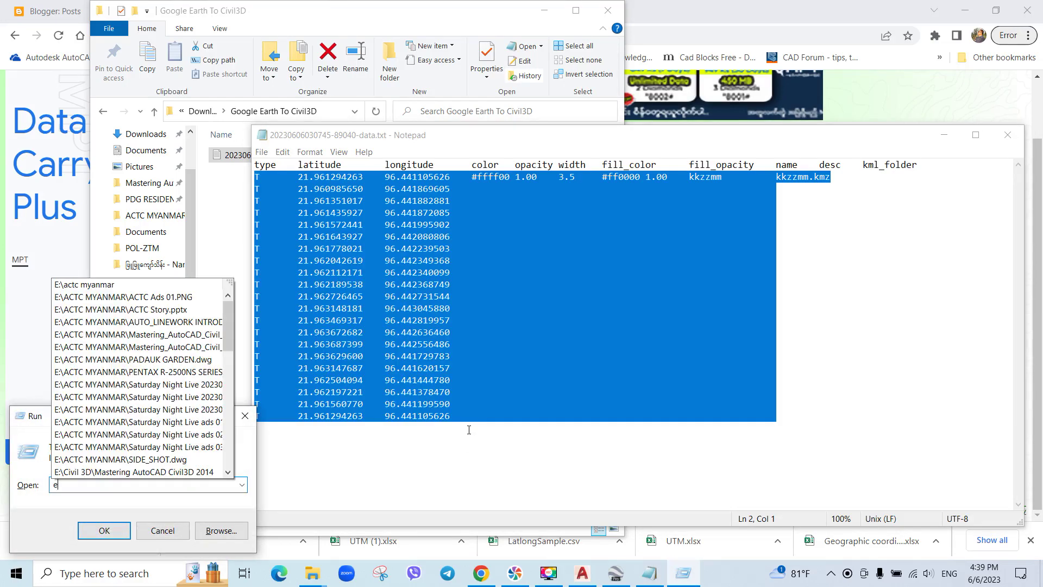
{"action": "key", "text": "Down"}
{"action": "key", "text": "Return"}
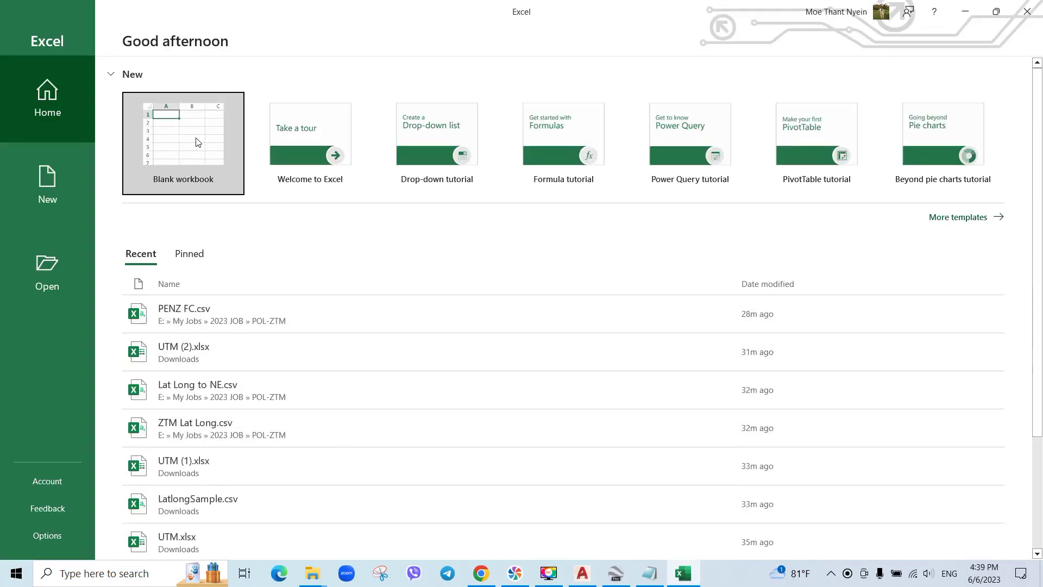
{"action": "left_click", "coordinate": [179, 144]}
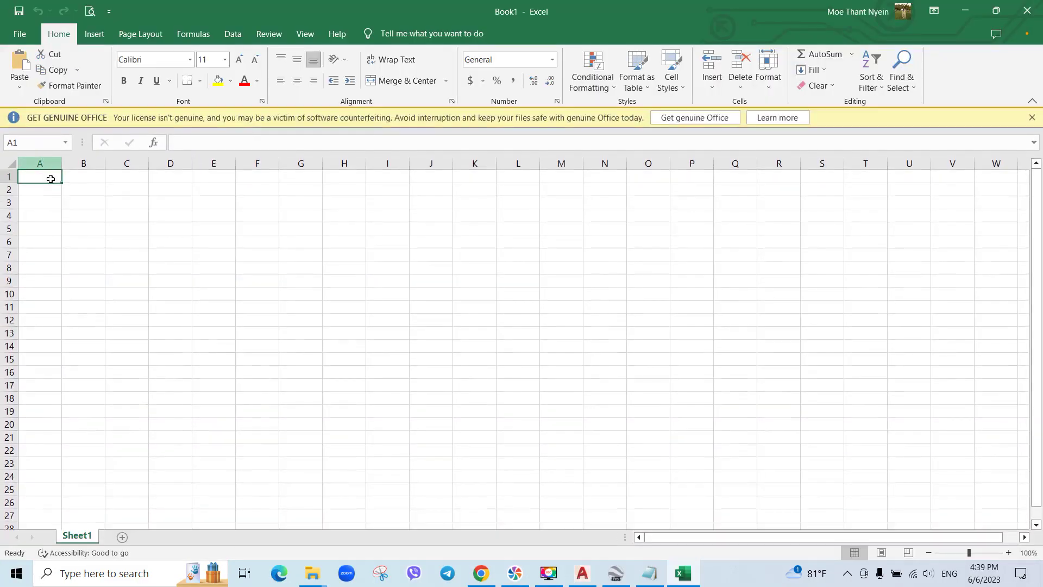
{"action": "type", "text": "T\t21.96129\t96.44111\t#ffff00\t1\t3.5\t#ff0000\t1\tkkzzmm\t\tkkzzmm.kmz T\t21.96099\t96.44187 T\t21.96135\t96.44188 T\t21.96144\t96.44187 T\t21.96157\t96.442 T\t21.96164\t96.44208 T\t21.96178\t96.44224 T\t21.96204\t96.44235 T\t21.96211\t96.44234 T\t21.96219\t96.44237 T\t21.96273\t96.44273 T\t21.96315\t96.44305 T\t21.96347\t96.44282 T\t21.96367\t96.44264 T\t21.96369\t96.44256 T\t21.96363\t96.44173 T\t21.96315\t96.44162 T\t21.9625\t96.44144 T\t21.9622\t96.44138 T\t21.96156\t96.4412 T\t21.96129\t96.44111"}
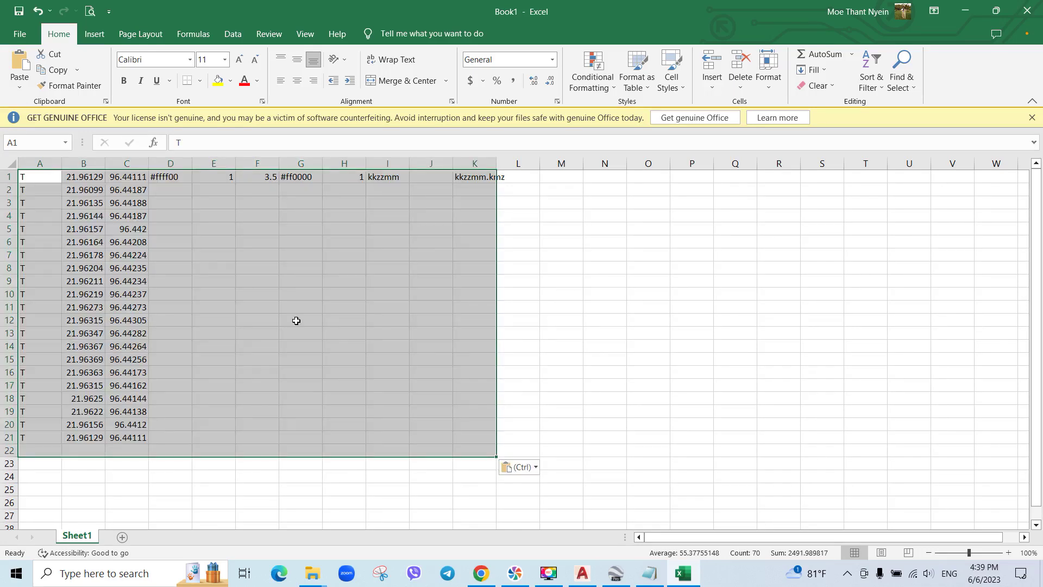
{"action": "left_click", "coordinate": [604, 336]}
Delete columns D to K and the type column A, keeping only the latitude and longitude columns.
{"action": "left_click_drag", "start_coordinate": [170, 163], "coordinate": [491, 162]}
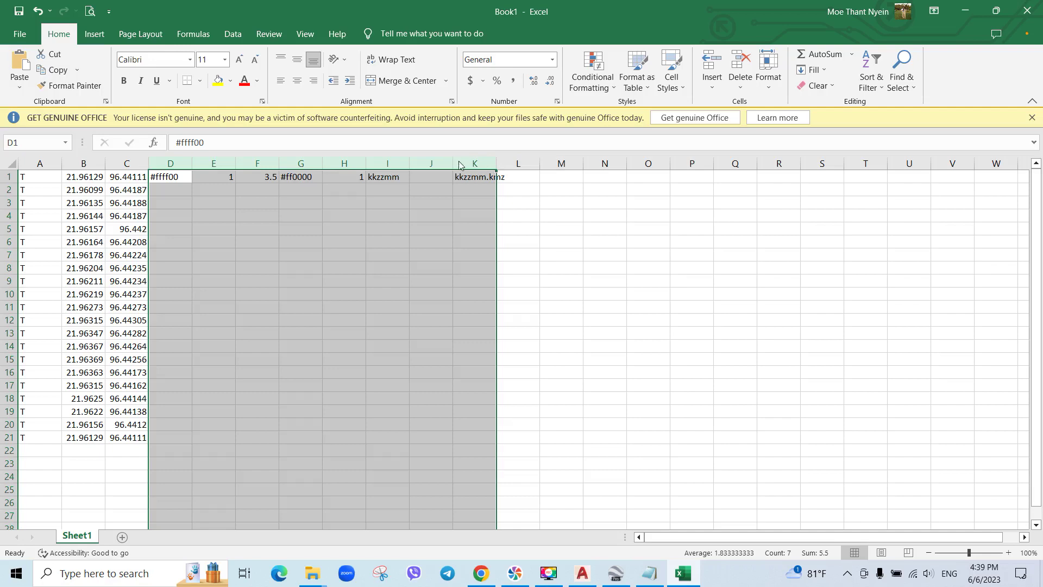
{"action": "right_click", "coordinate": [459, 162]}
{"action": "left_click", "coordinate": [494, 296]}
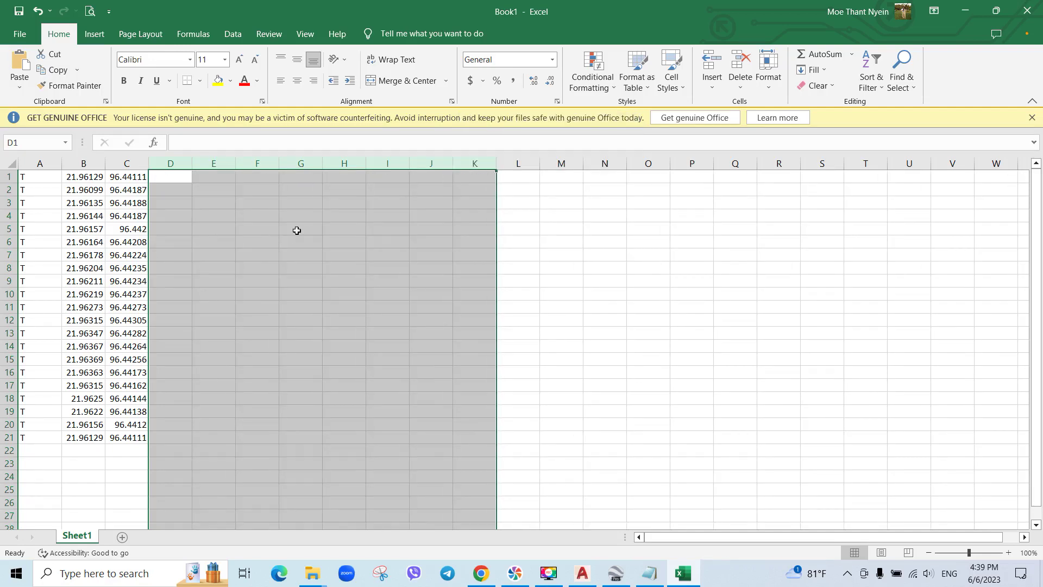
{"action": "left_click", "coordinate": [282, 241]}
{"action": "right_click", "coordinate": [39, 167]}
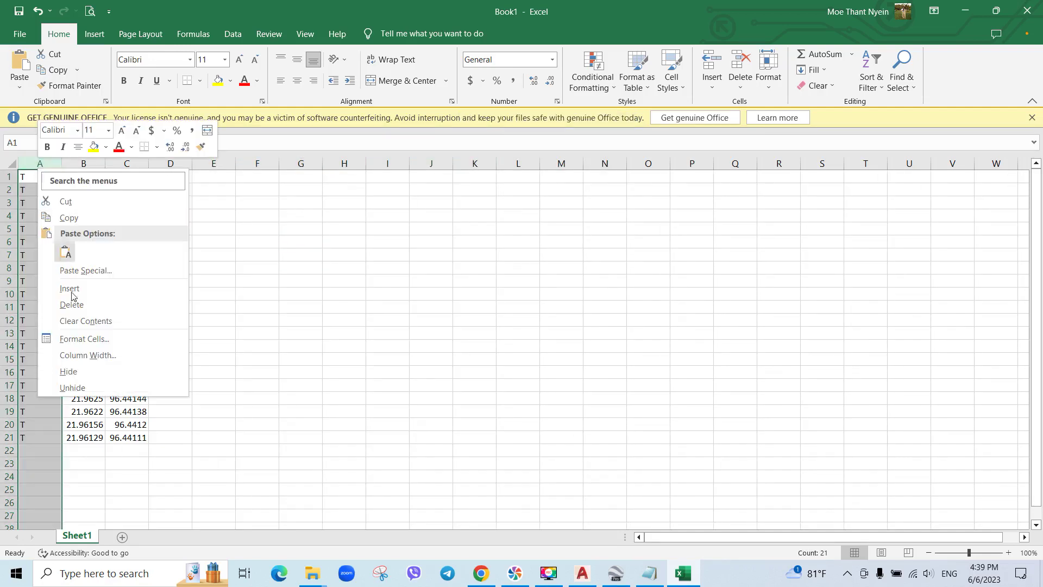
{"action": "left_click", "coordinate": [75, 303]}
{"action": "left_click", "coordinate": [474, 307]}
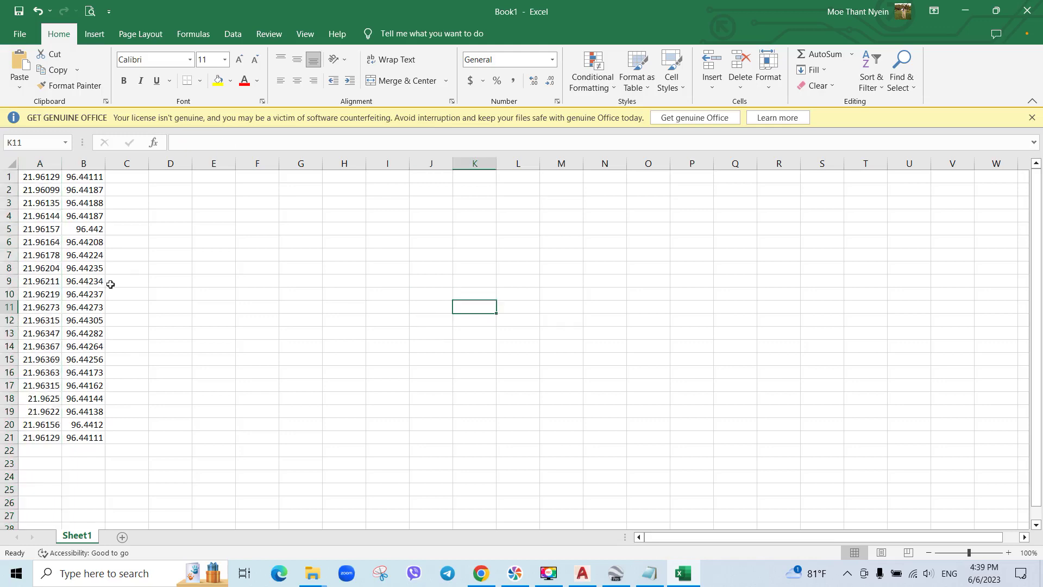
Check the first latitude and longitude cells and dismiss the licence notice above the sheet.
{"action": "left_click", "coordinate": [44, 181]}
{"action": "left_click", "coordinate": [94, 178]}
{"action": "left_click", "coordinate": [211, 395]}
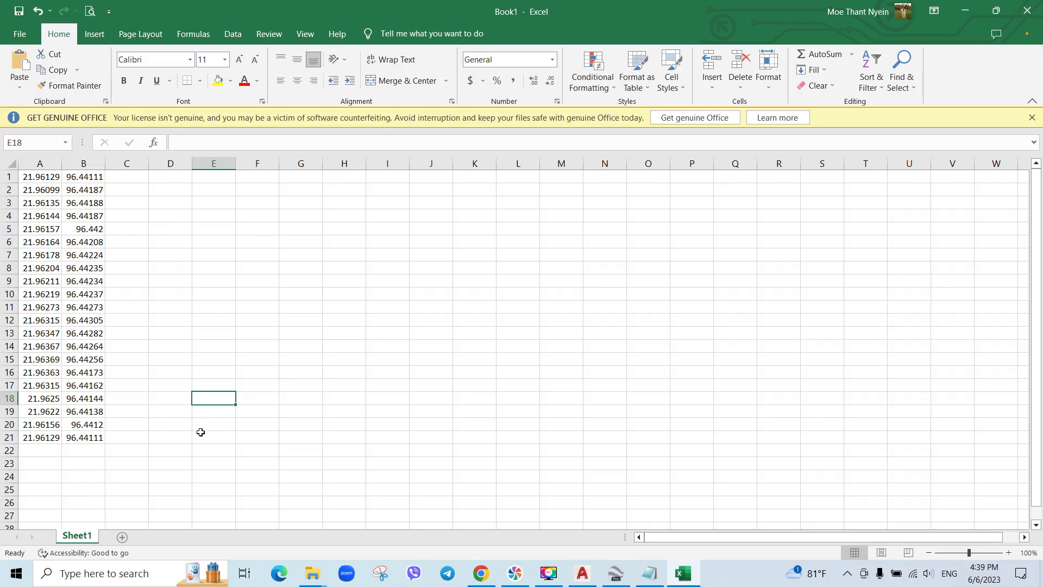
{"action": "left_click", "coordinate": [1032, 118]}
{"action": "left_click", "coordinate": [326, 297]}
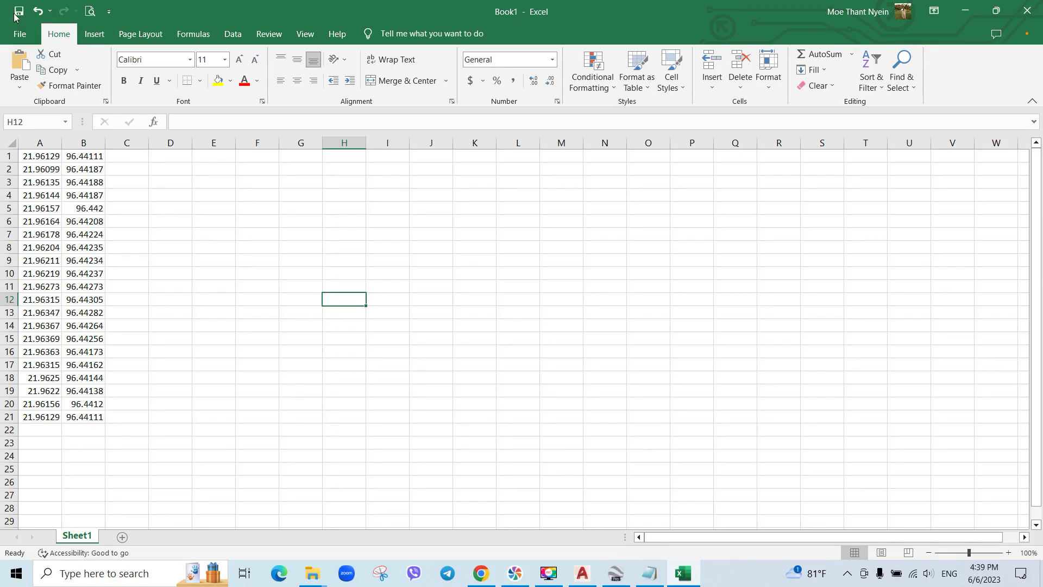
Start saving the workbook under a new name in the Google Earth To Civil3D folder inside Downloads.
{"action": "left_click", "coordinate": [20, 34]}
{"action": "left_click", "coordinate": [56, 245]}
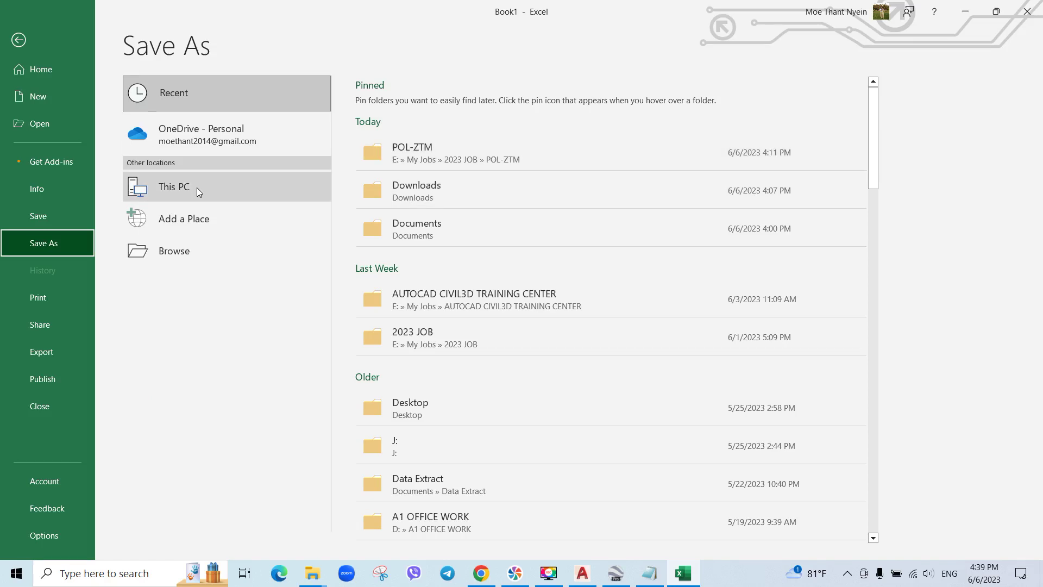
{"action": "left_click", "coordinate": [197, 187]}
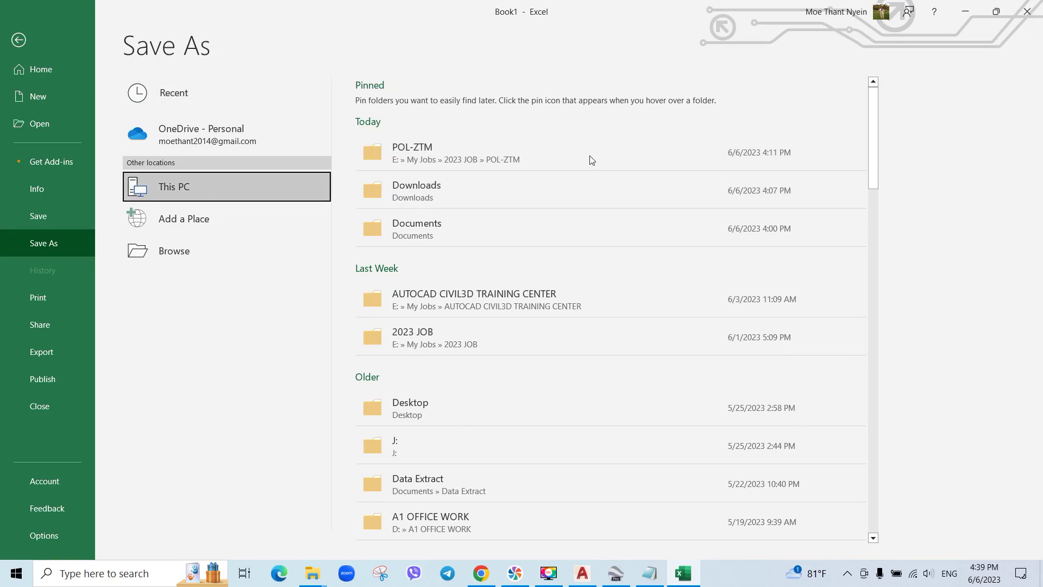
{"action": "left_click", "coordinate": [197, 260]}
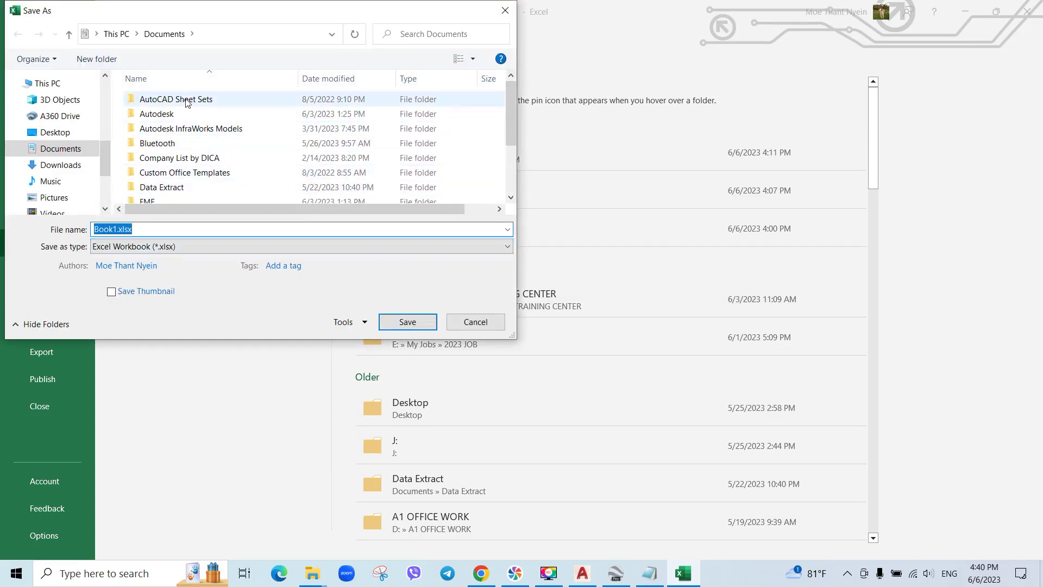
{"action": "left_click", "coordinate": [65, 164]}
{"action": "double_click", "coordinate": [204, 180]}
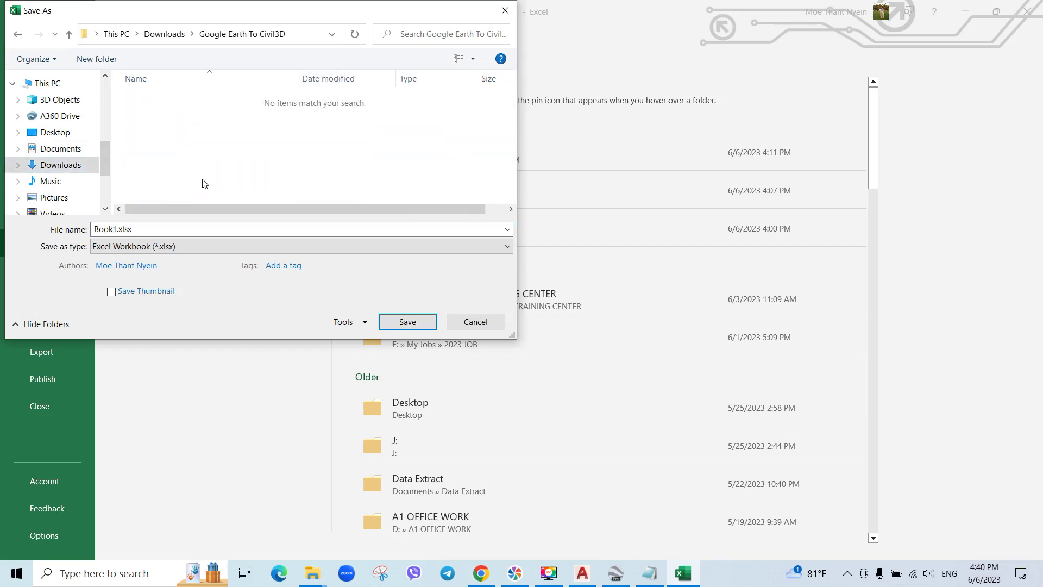
Save the file as Lat Long in CSV (Comma delimited) format, accept keeping that format, and close the workbook.
{"action": "double_click", "coordinate": [161, 231]}
{"action": "type", "text": "Lat Long"}
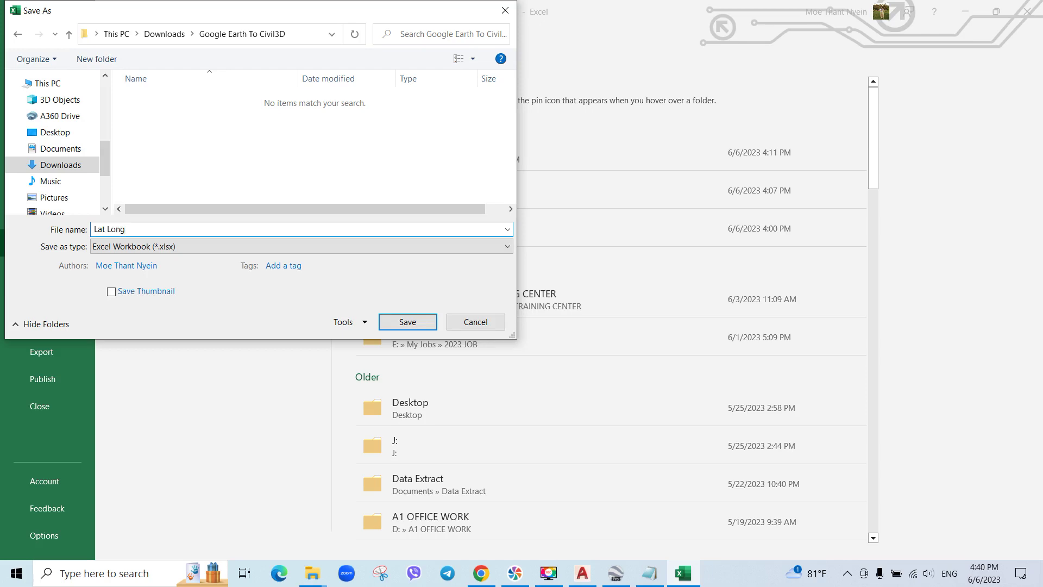
{"action": "left_click", "coordinate": [266, 248]}
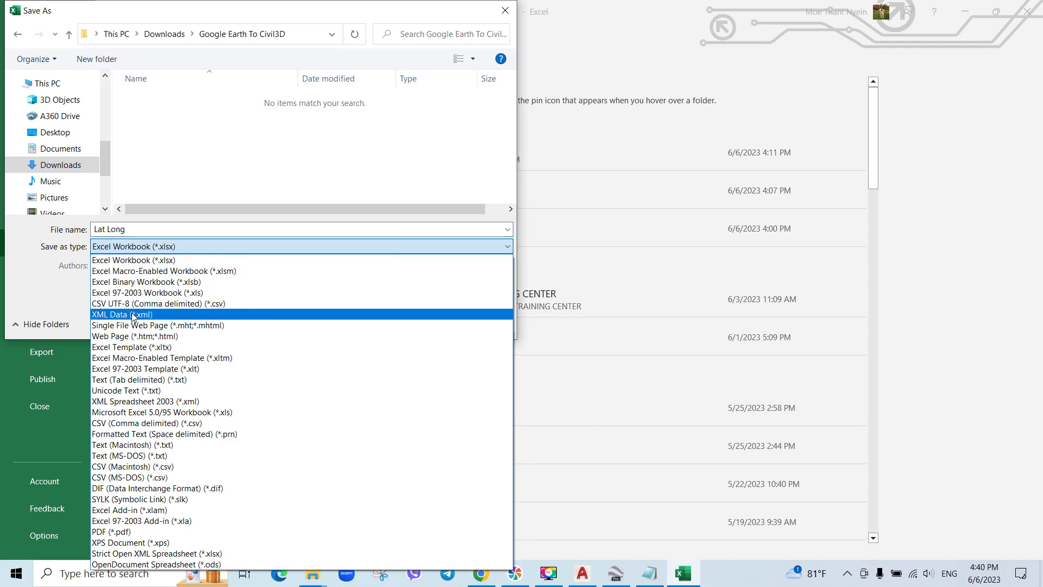
{"action": "left_click", "coordinate": [139, 423]}
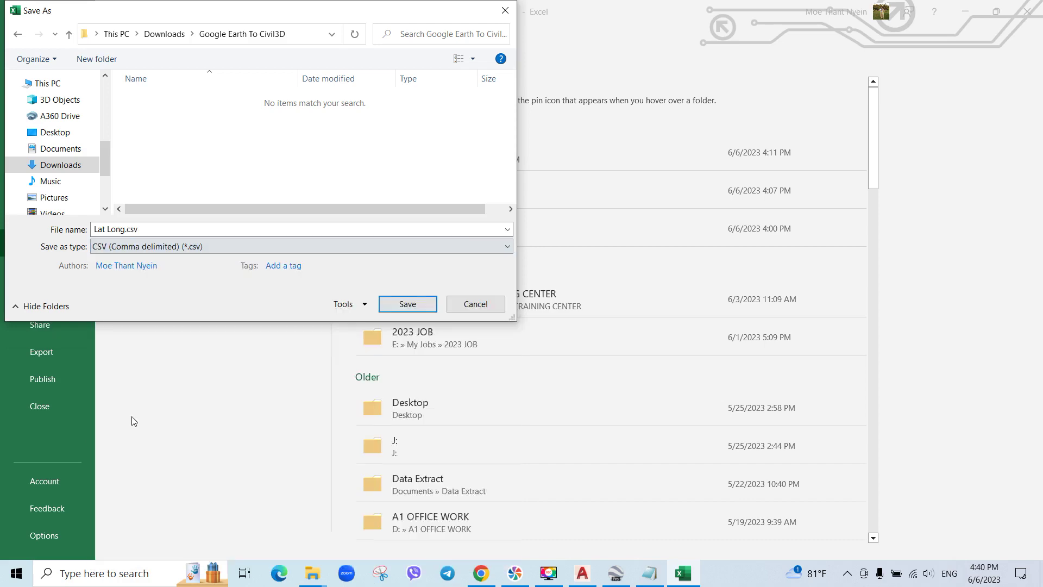
{"action": "left_click", "coordinate": [417, 307]}
{"action": "left_click", "coordinate": [475, 329]}
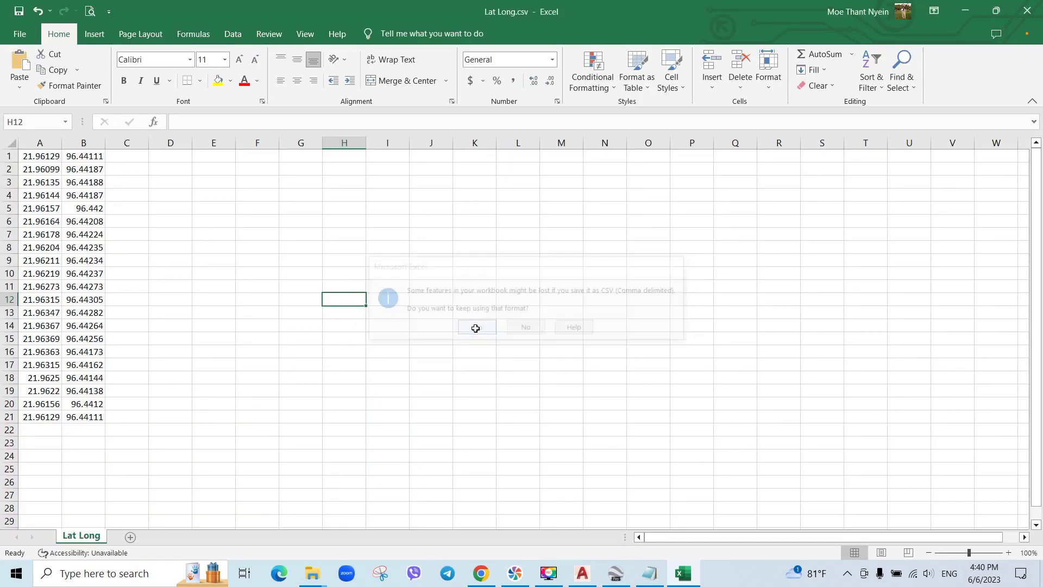
{"action": "left_click", "coordinate": [415, 310]}
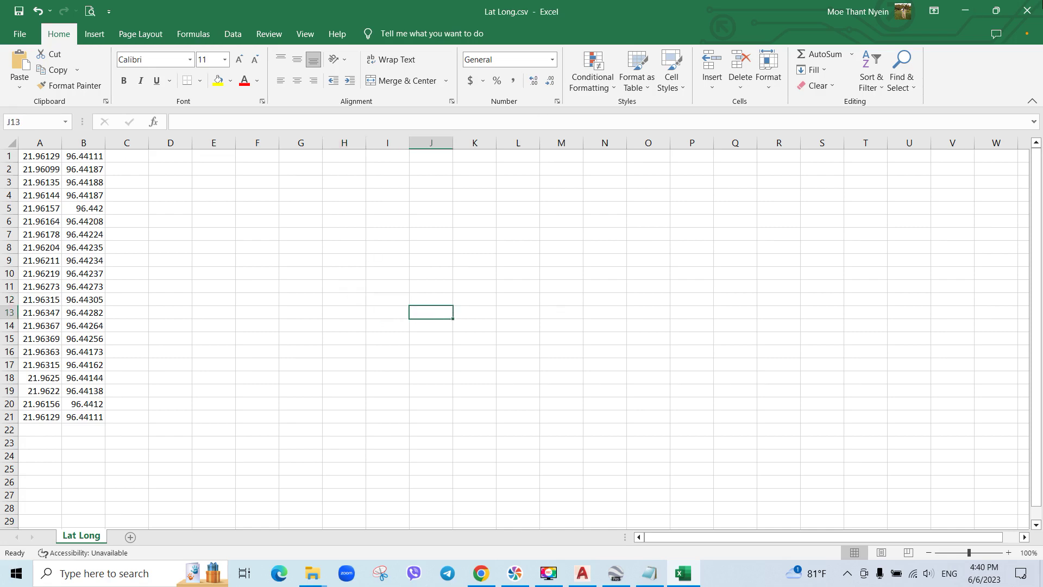
{"action": "left_click", "coordinate": [1026, 12]}
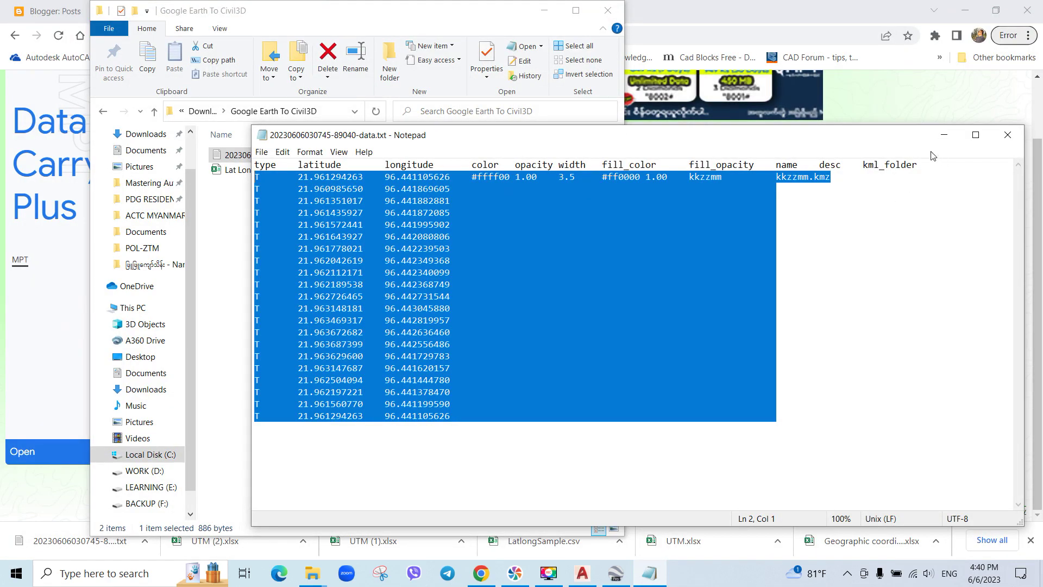
Switch to the ESurveyCAD site in Chrome, sign out, and sign back in with the saved account credentials.
{"action": "left_click", "coordinate": [709, 4]}
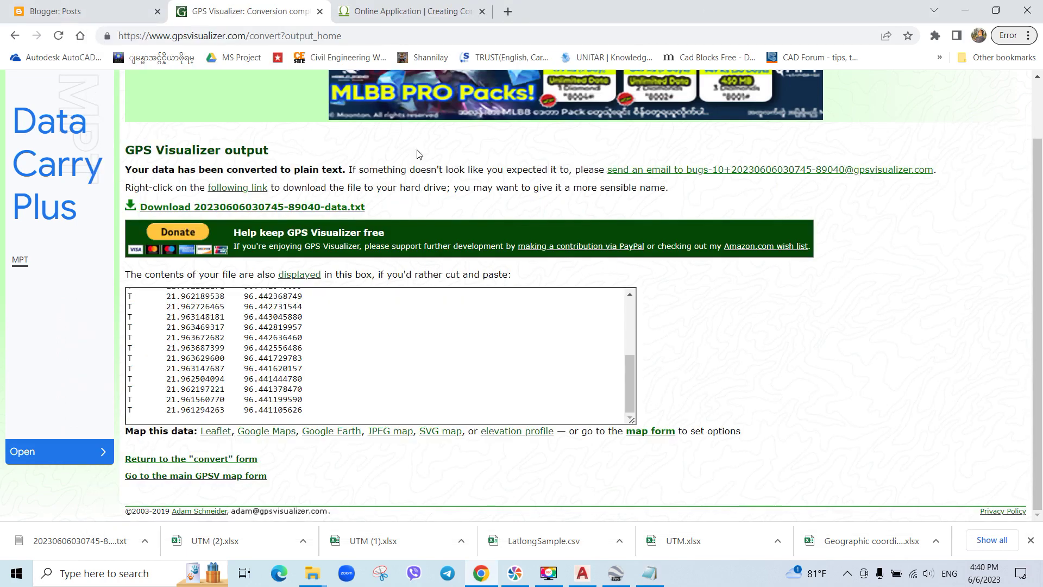
{"action": "left_click", "coordinate": [414, 9]}
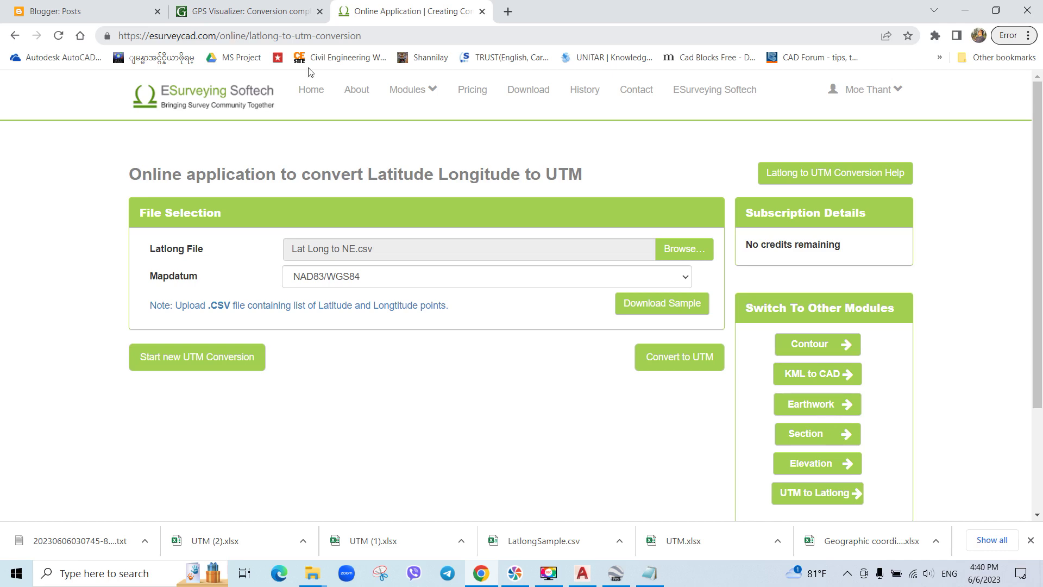
{"action": "left_click", "coordinate": [899, 90]}
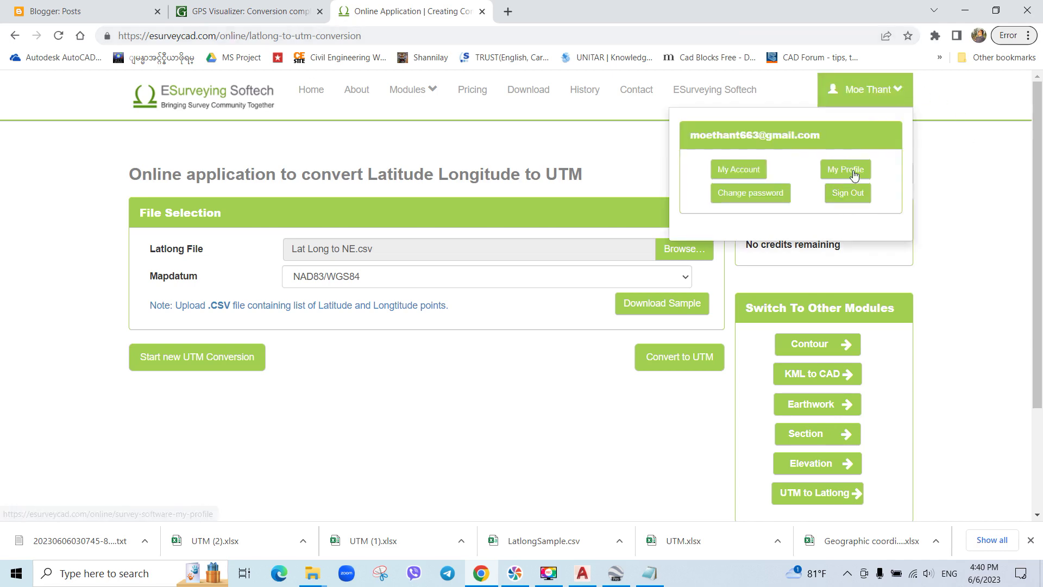
{"action": "left_click", "coordinate": [848, 194]}
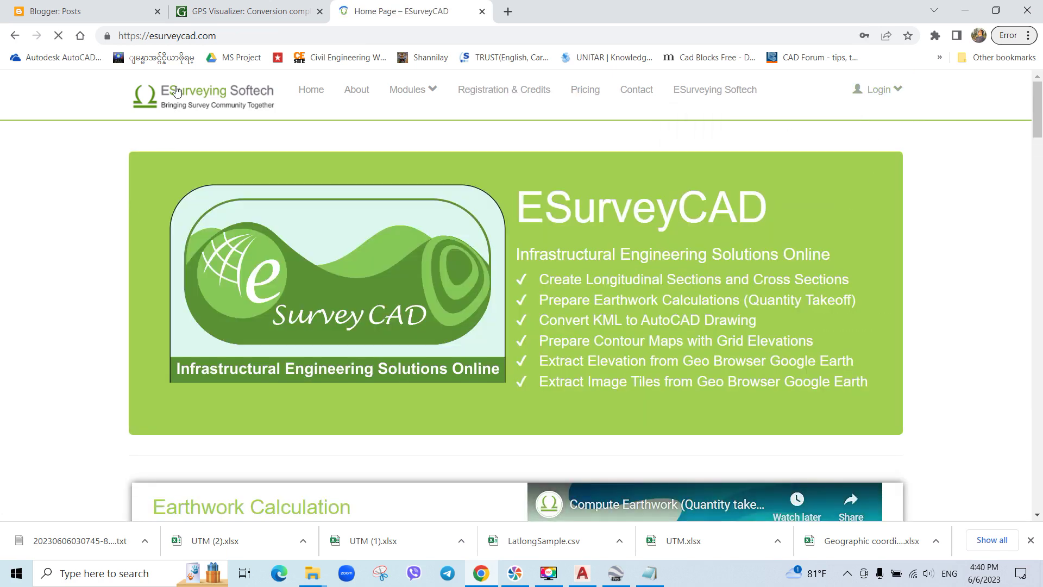
{"action": "left_click", "coordinate": [897, 94]}
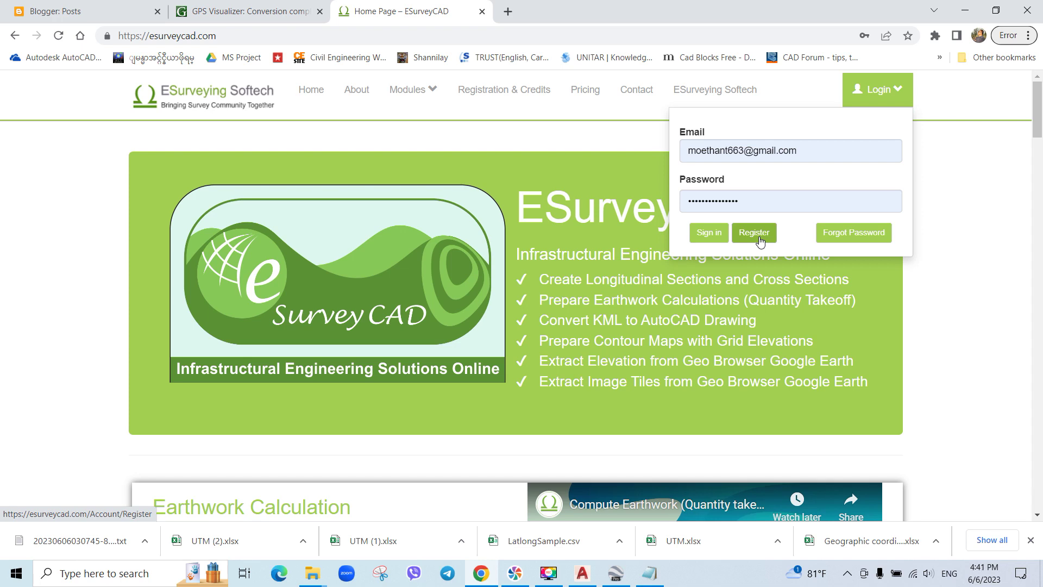
{"action": "left_click", "coordinate": [712, 238]}
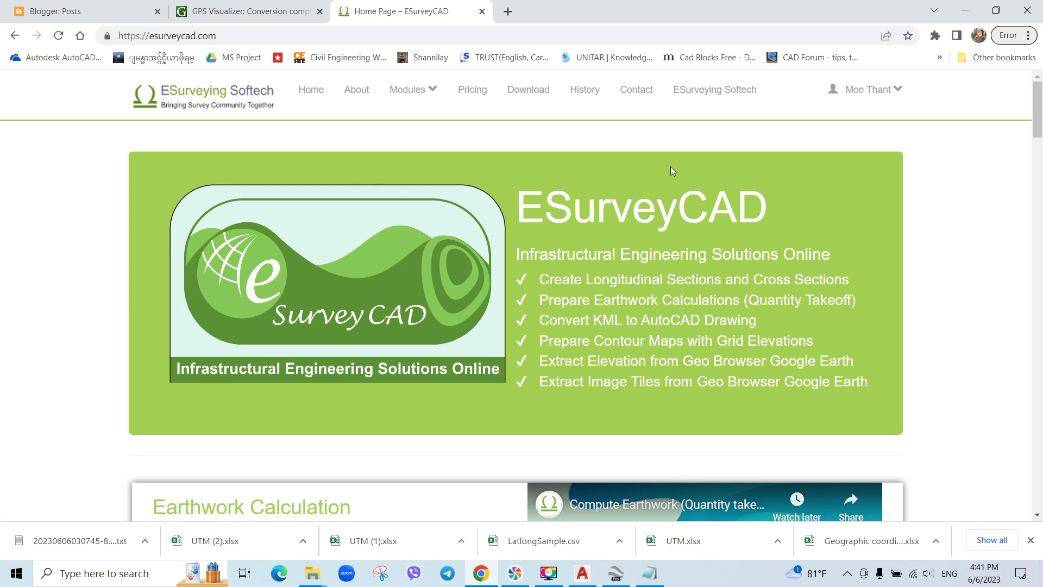
Open the Latlong to UTM Conversion module and cancel the file selection dialog.
{"action": "left_click", "coordinate": [435, 93]}
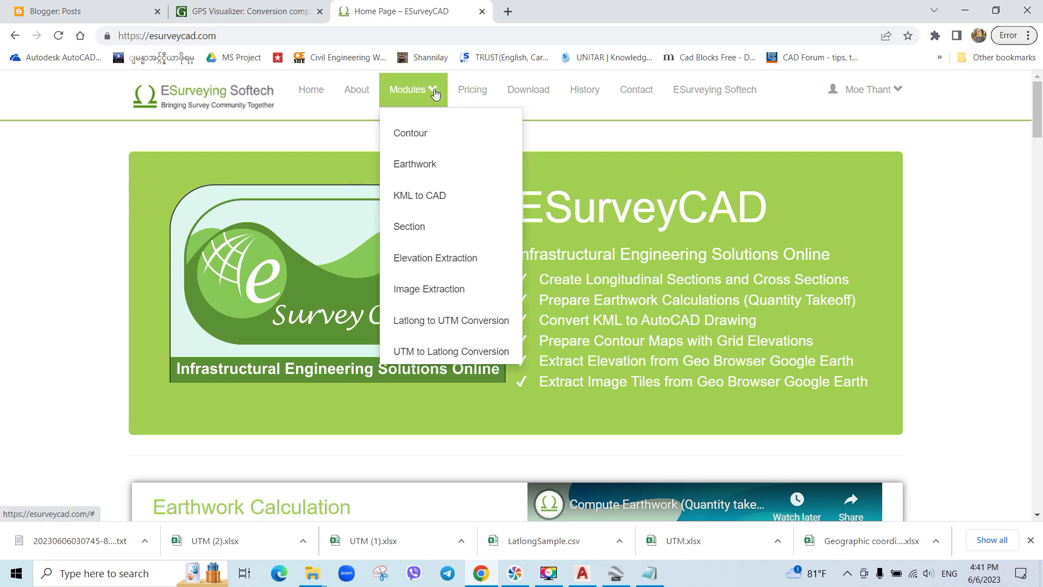
{"action": "left_click", "coordinate": [441, 321]}
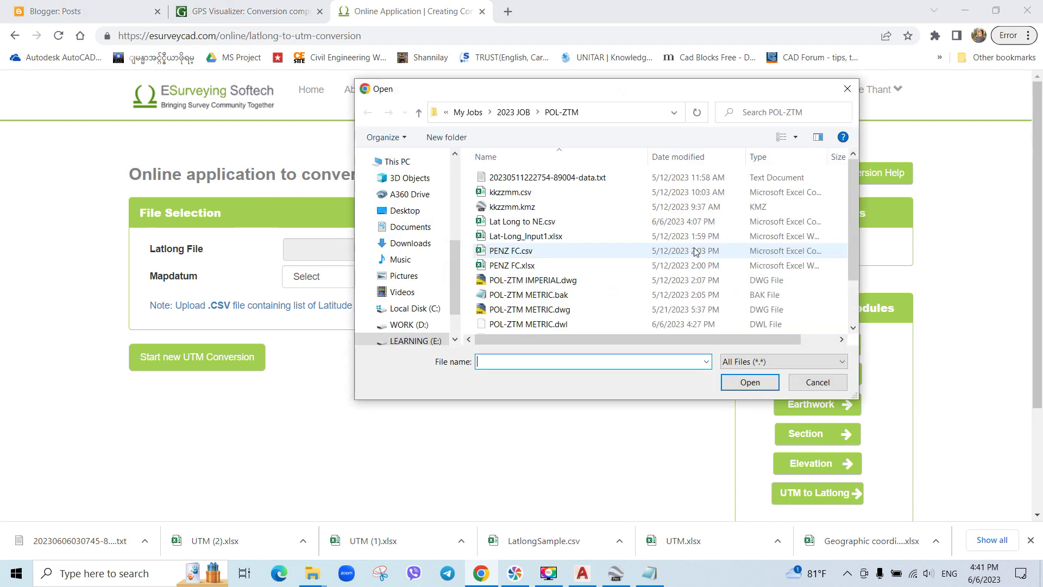
{"action": "left_click", "coordinate": [822, 387]}
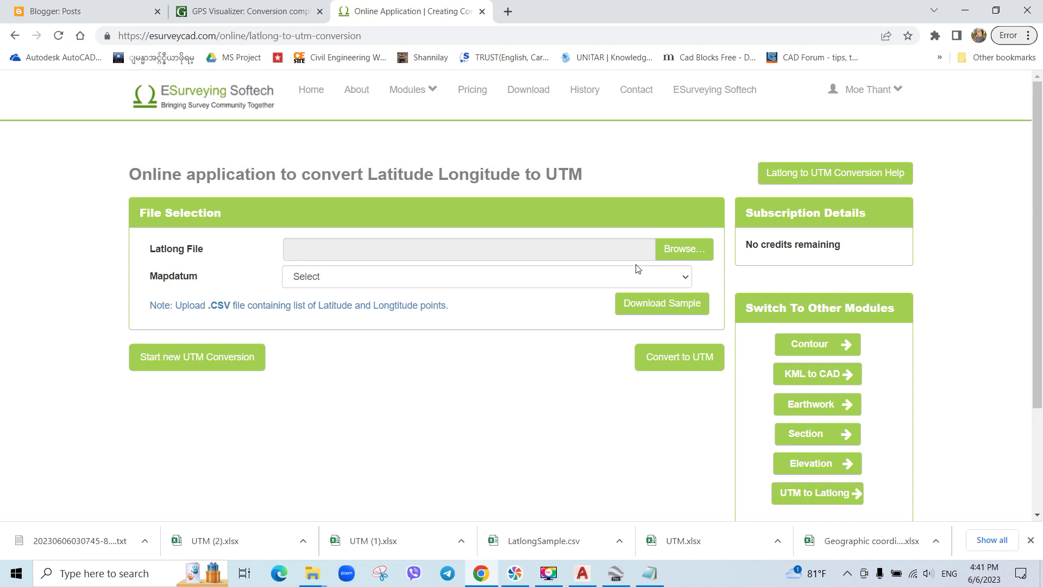
Choose Lat Long.csv from Downloads' Google Earth To Civil3D folder as the Latlong file and set the map datum to NAD83/WGS84.
{"action": "left_click", "coordinate": [696, 253]}
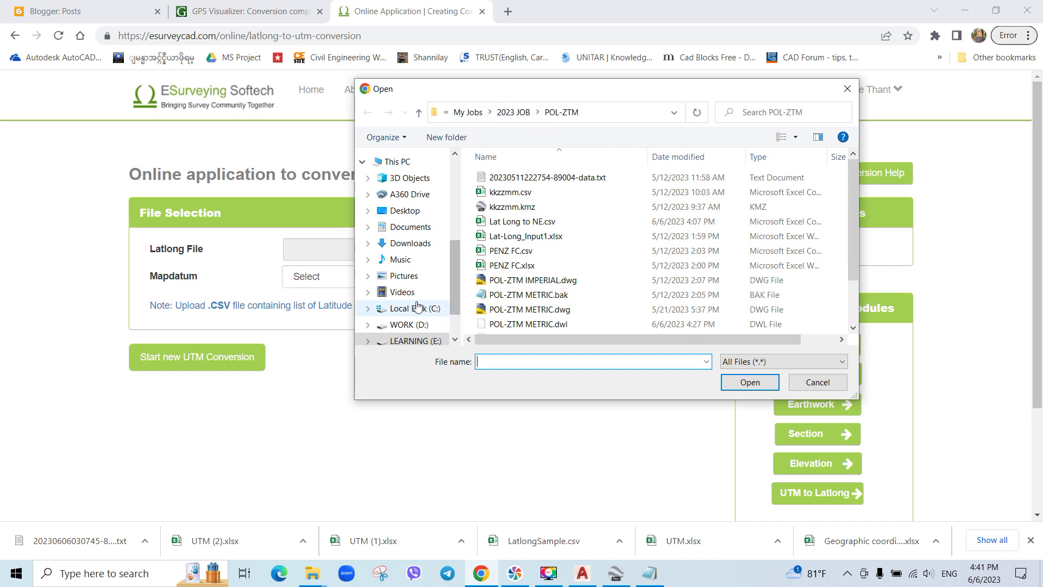
{"action": "left_click", "coordinate": [415, 243]}
{"action": "double_click", "coordinate": [529, 281]}
{"action": "left_click", "coordinate": [510, 201]}
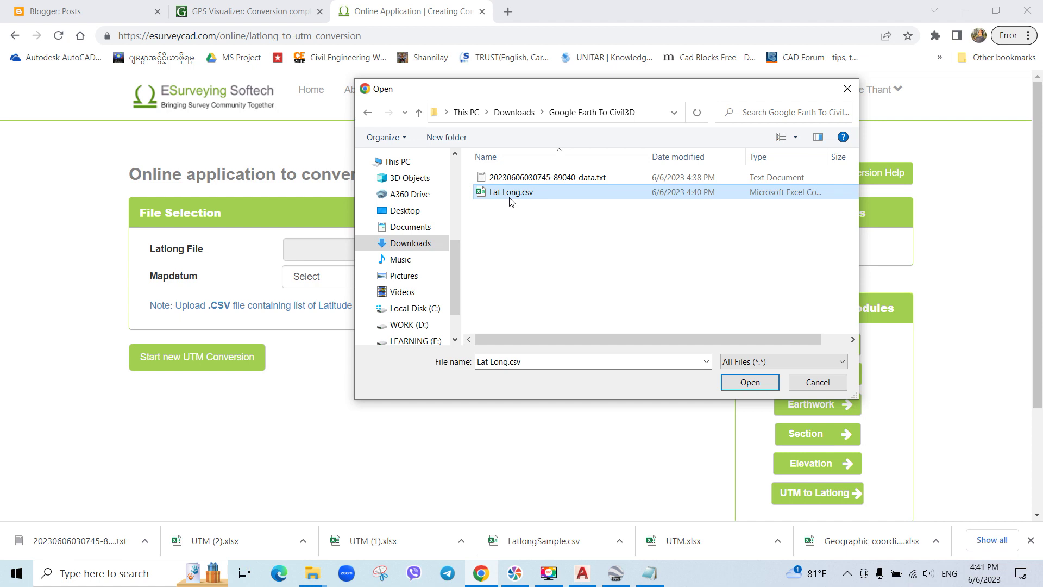
{"action": "left_click", "coordinate": [751, 383]}
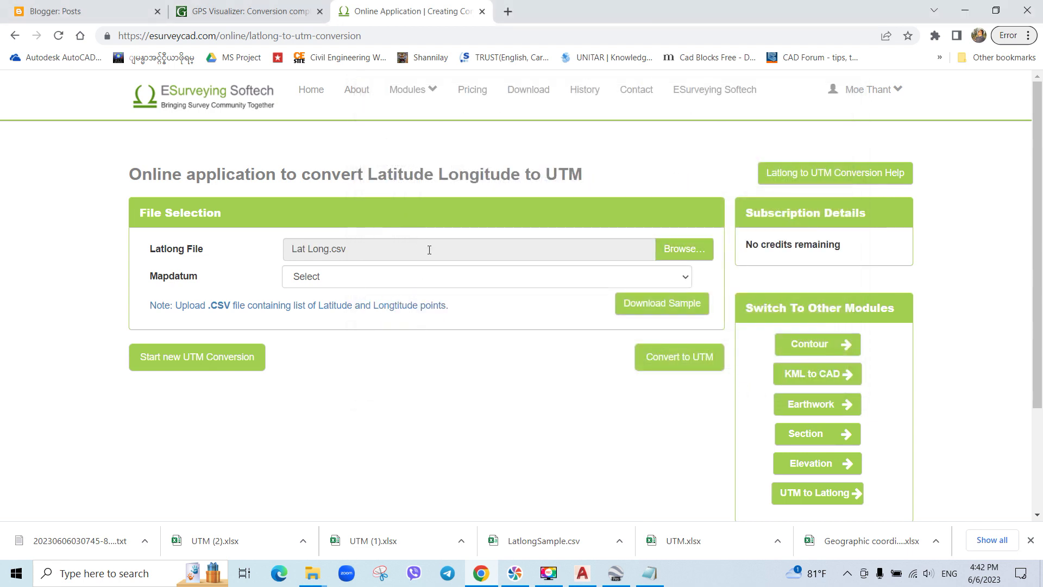
{"action": "left_click", "coordinate": [686, 279]}
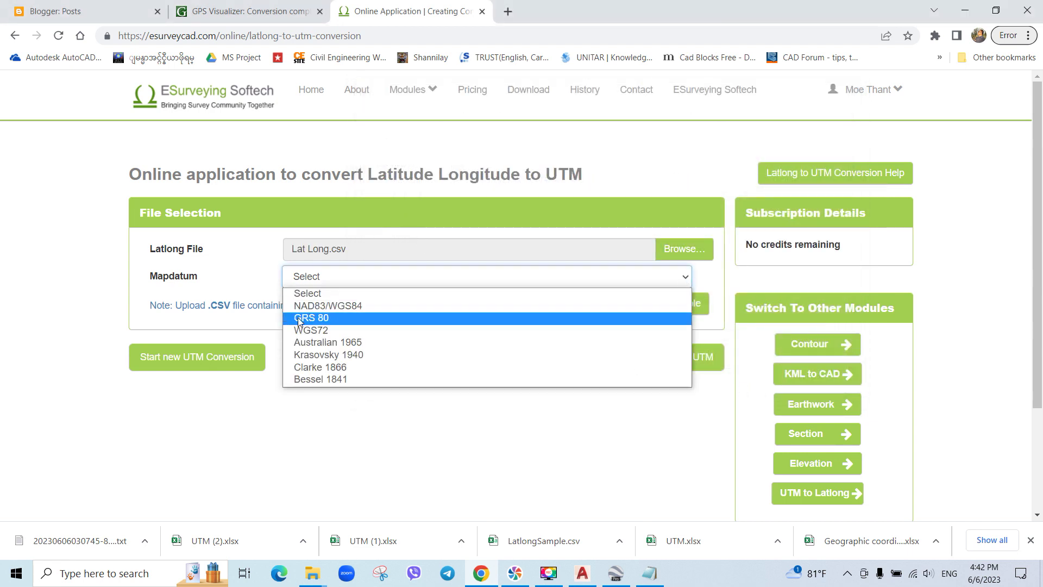
{"action": "left_click", "coordinate": [336, 306]}
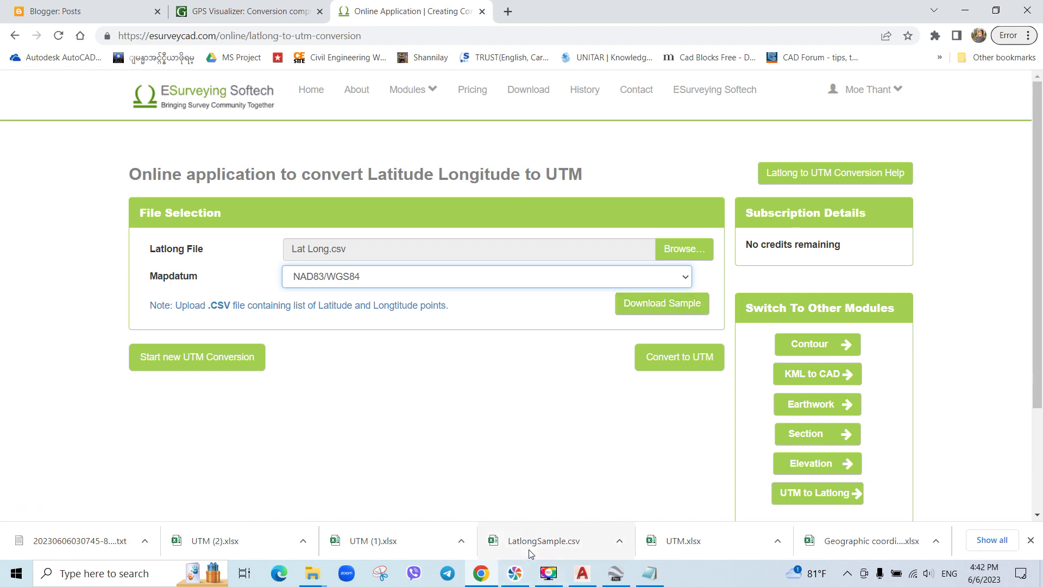
Examine the latitude and longitude column layout in the downloaded LatlongSample.csv and close it.
{"action": "left_click", "coordinate": [575, 542]}
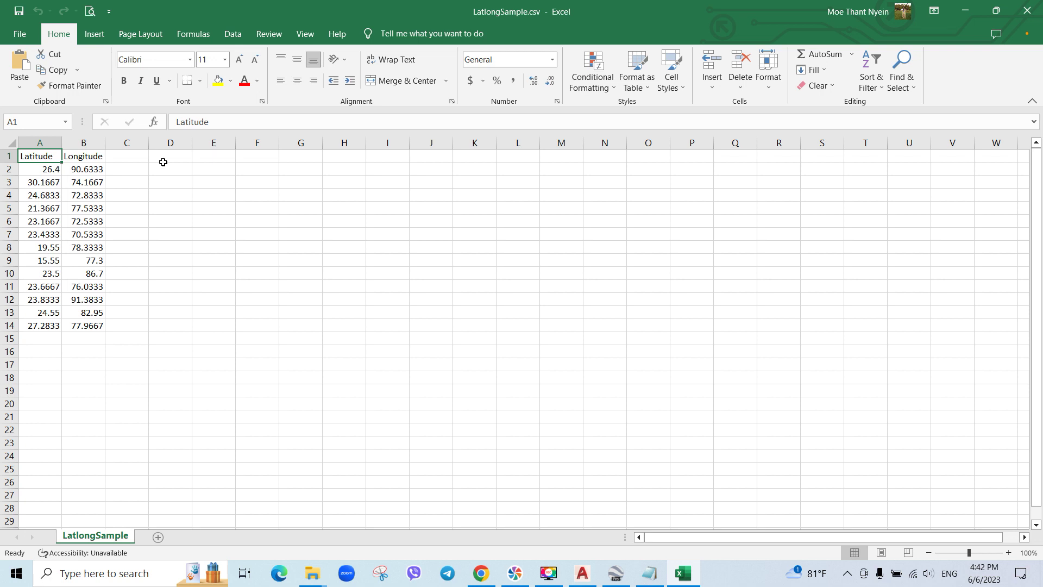
{"action": "left_click", "coordinate": [85, 157]}
{"action": "left_click", "coordinate": [239, 214]}
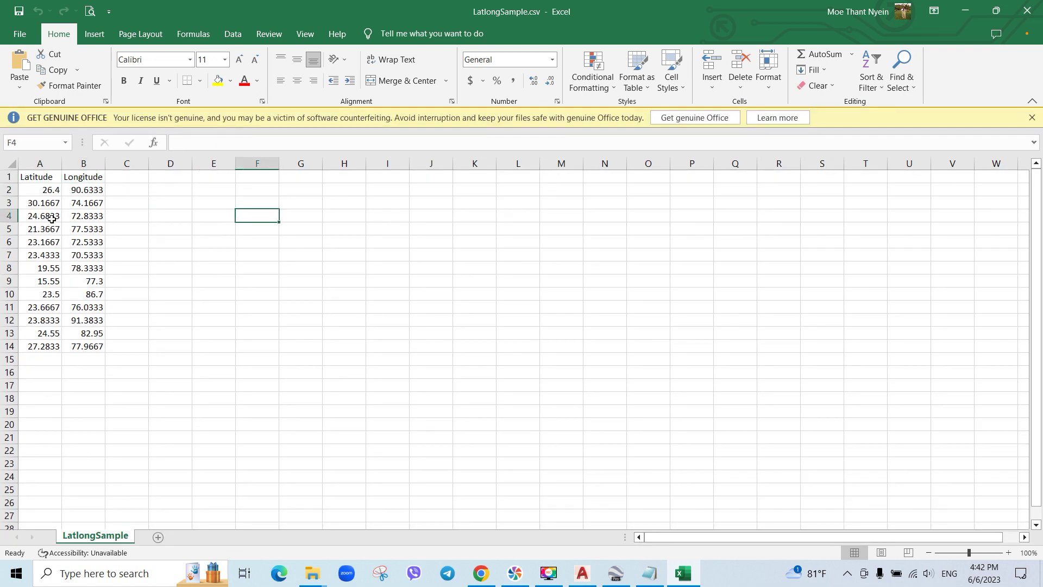
{"action": "left_click_drag", "start_coordinate": [39, 194], "coordinate": [44, 346]}
{"action": "left_click", "coordinate": [212, 360]}
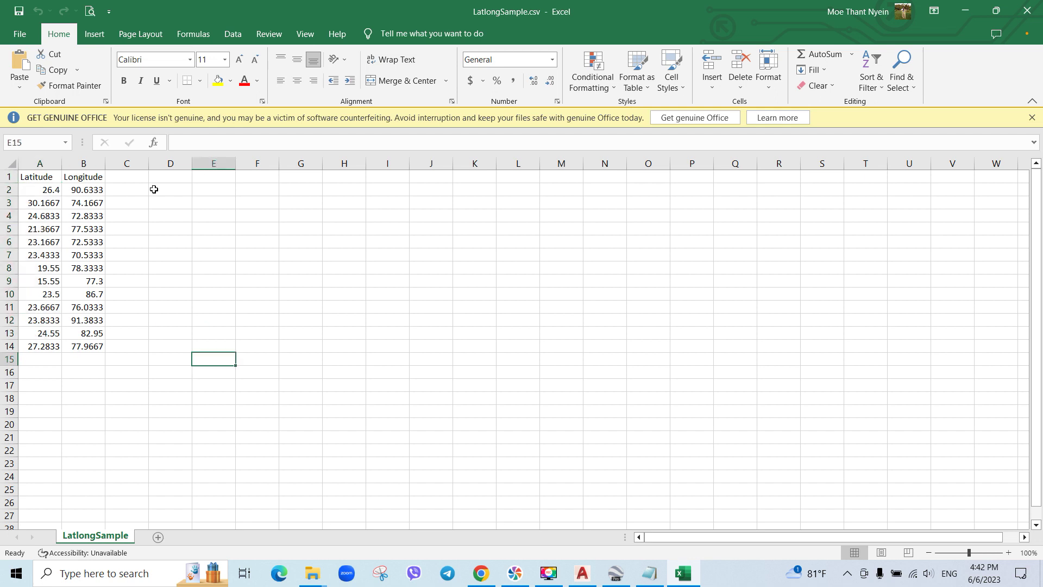
{"action": "left_click", "coordinate": [1032, 10]}
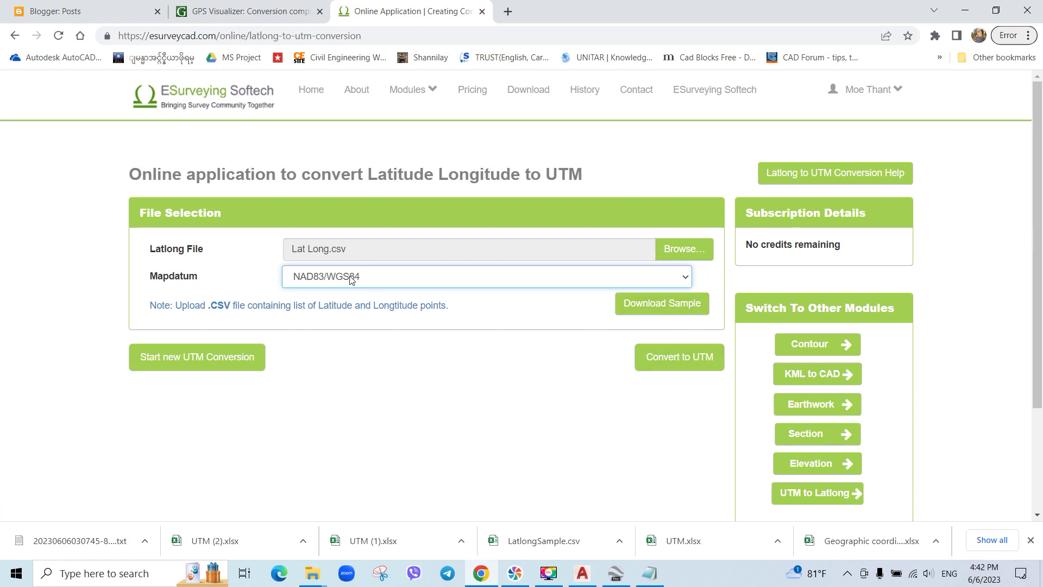
Convert the selected file to UTM and place the downloaded UTM (3).xlsx in the Google Earth To Civil3D folder.
{"action": "left_click", "coordinate": [692, 365]}
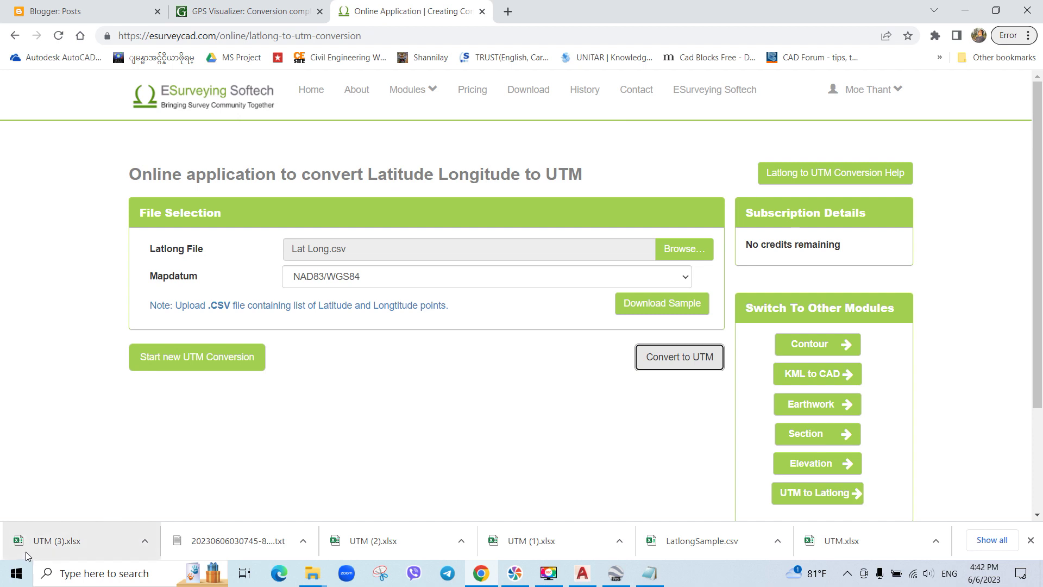
{"action": "left_click", "coordinate": [146, 542]}
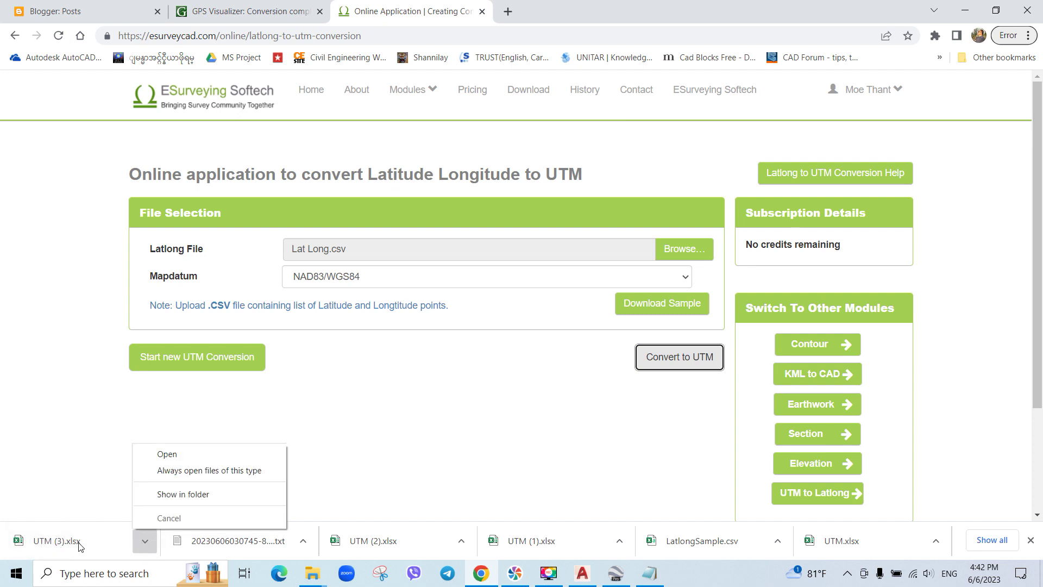
{"action": "left_click", "coordinate": [201, 495]}
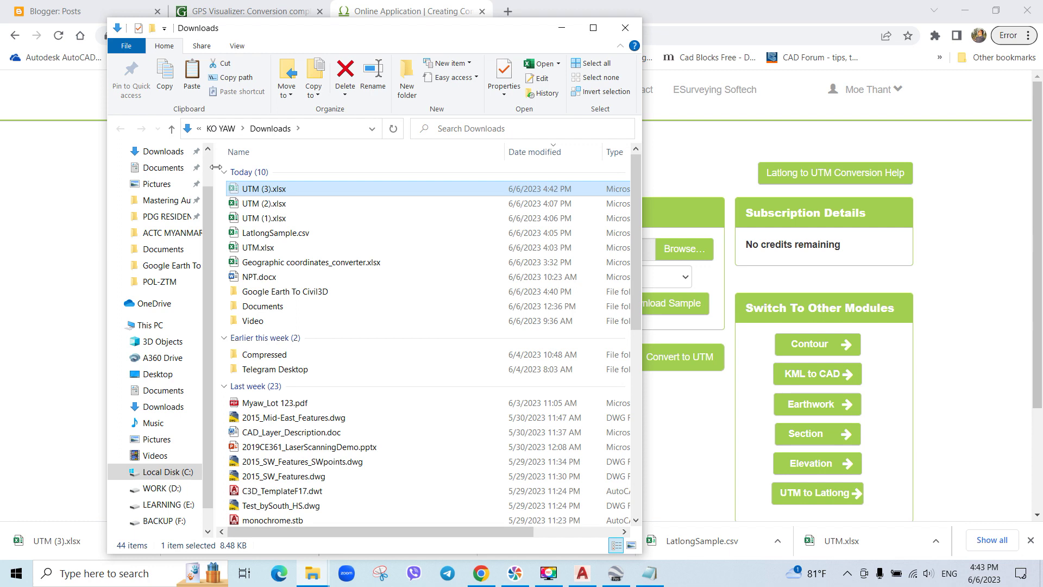
{"action": "double_click", "coordinate": [280, 296]}
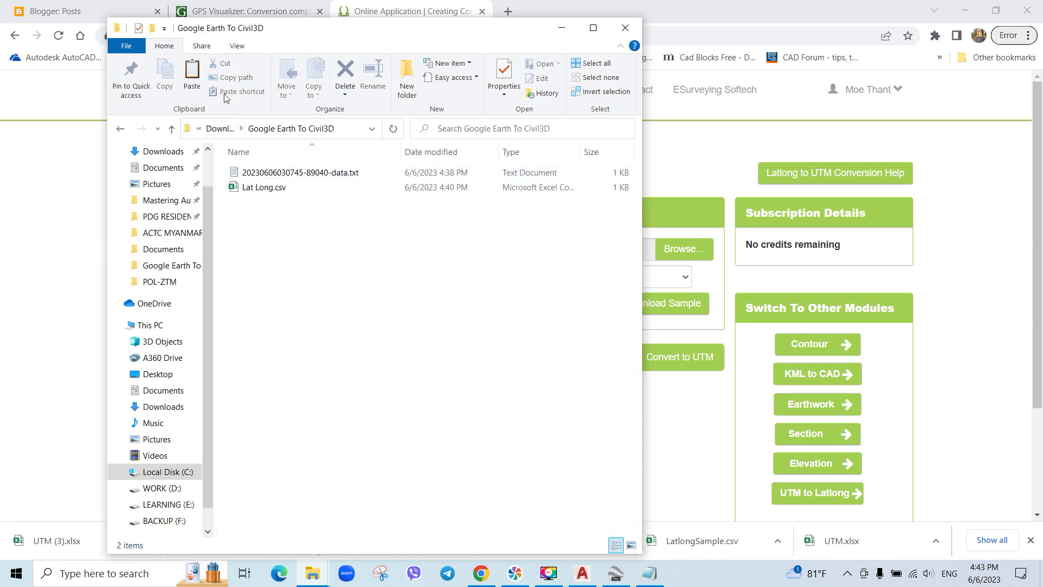
{"action": "left_click", "coordinate": [193, 78]}
{"action": "left_click", "coordinate": [327, 275]}
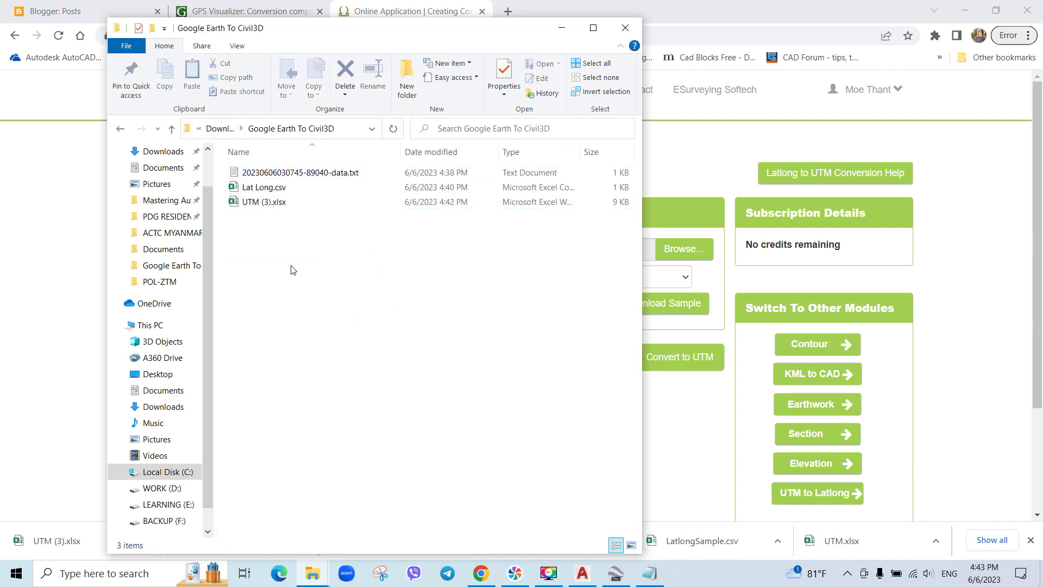
Open UTM (3).xlsx from the folder, dismiss the Protected View notice, and check the Zone column.
{"action": "double_click", "coordinate": [283, 205]}
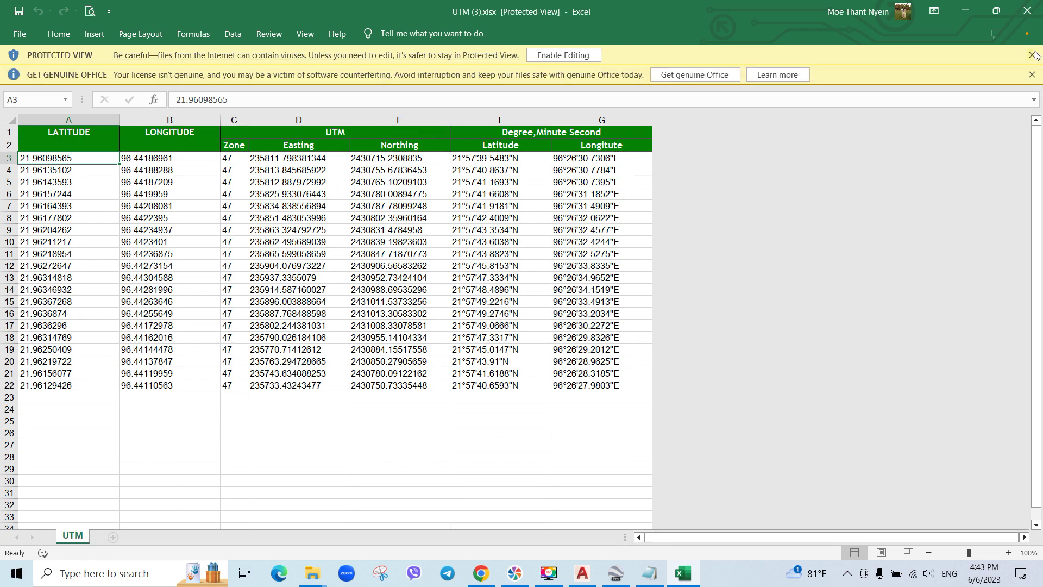
{"action": "left_click", "coordinate": [1032, 55]}
{"action": "left_click_drag", "start_coordinate": [233, 138], "coordinate": [244, 363]}
{"action": "left_click", "coordinate": [253, 426]}
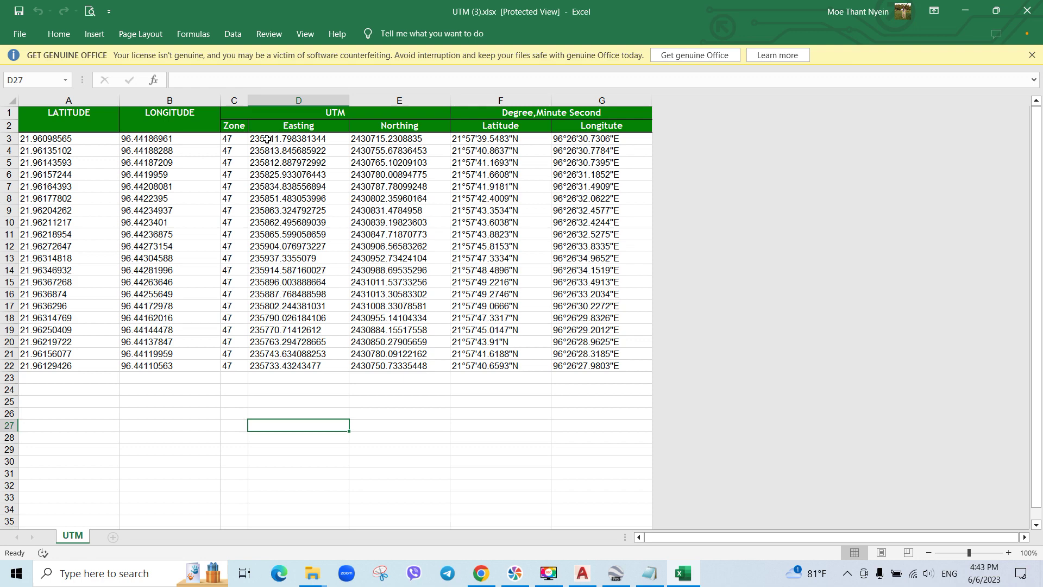
Copy all the Easting and Northing values, cells D3 through E22, without their headers.
{"action": "left_click_drag", "start_coordinate": [266, 139], "coordinate": [393, 371]}
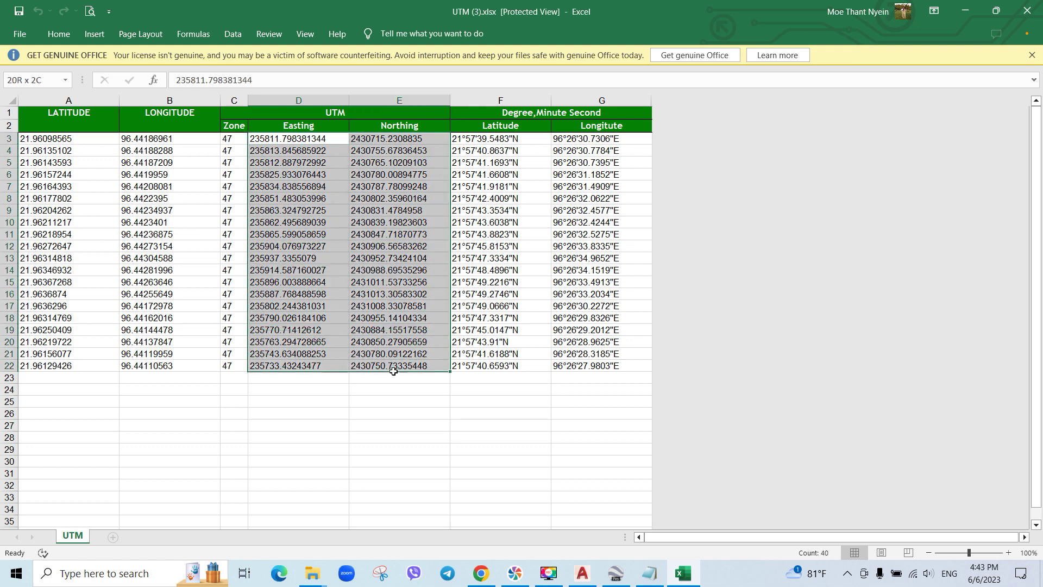
{"action": "left_click_drag", "start_coordinate": [394, 371], "coordinate": [393, 371]}
{"action": "key", "text": "ctrl+c"}
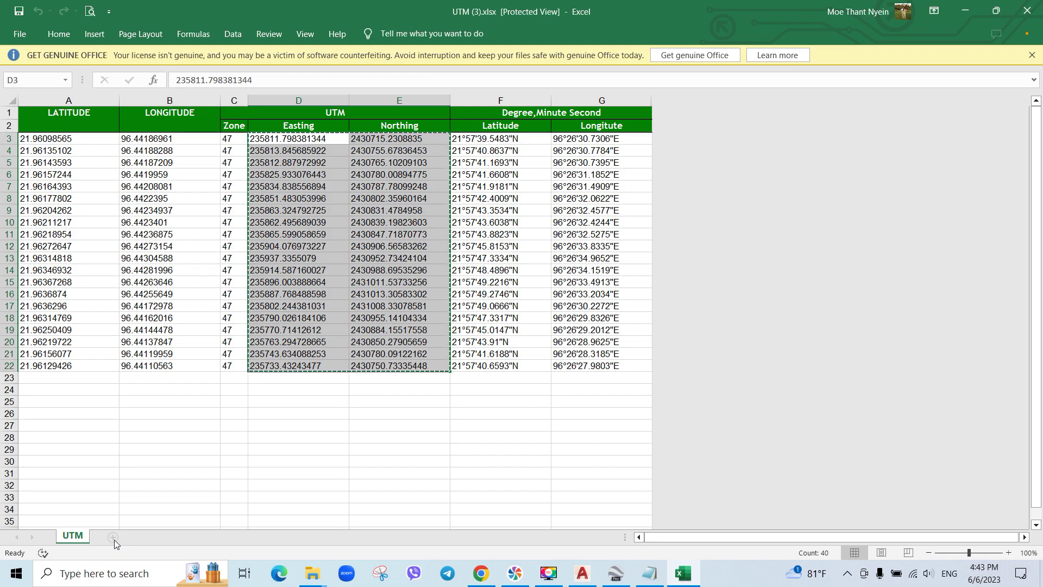
Create a blank workbook, paste the copied coordinates starting at cell B1, and check the first easting and northing.
{"action": "left_click", "coordinate": [19, 36]}
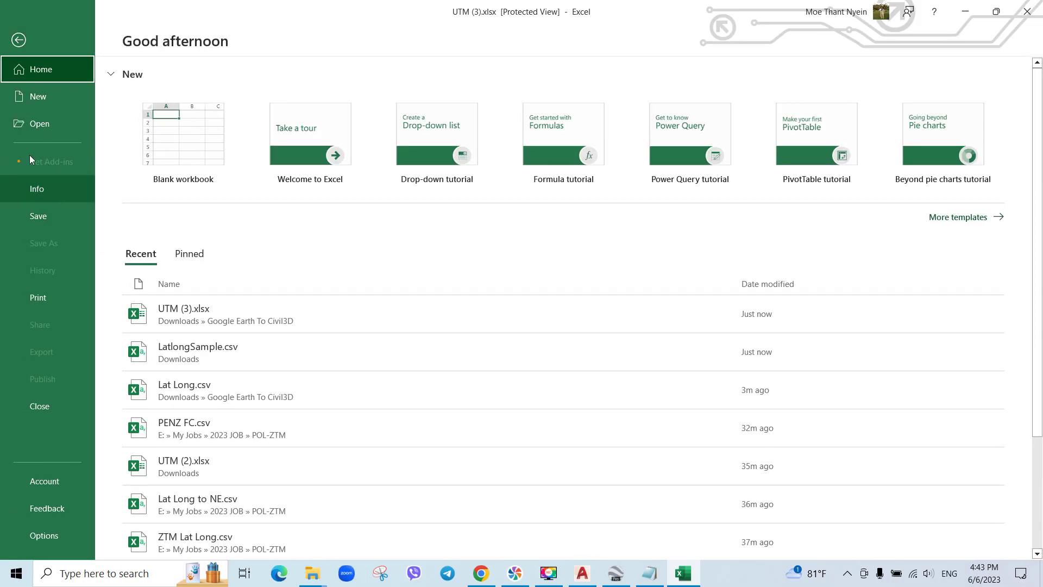
{"action": "left_click", "coordinate": [44, 93]}
{"action": "left_click", "coordinate": [211, 134]}
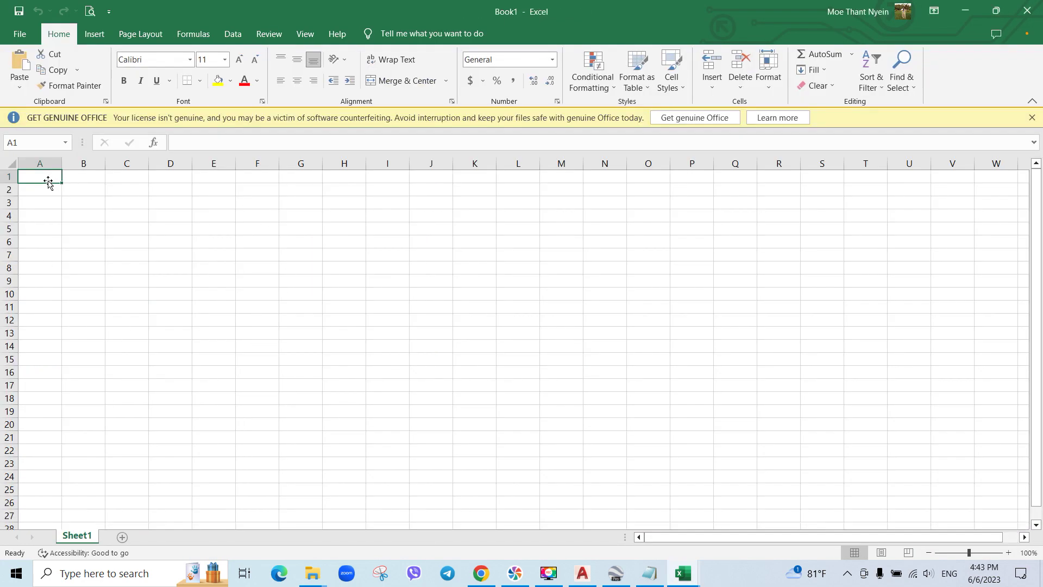
{"action": "left_click", "coordinate": [82, 179]}
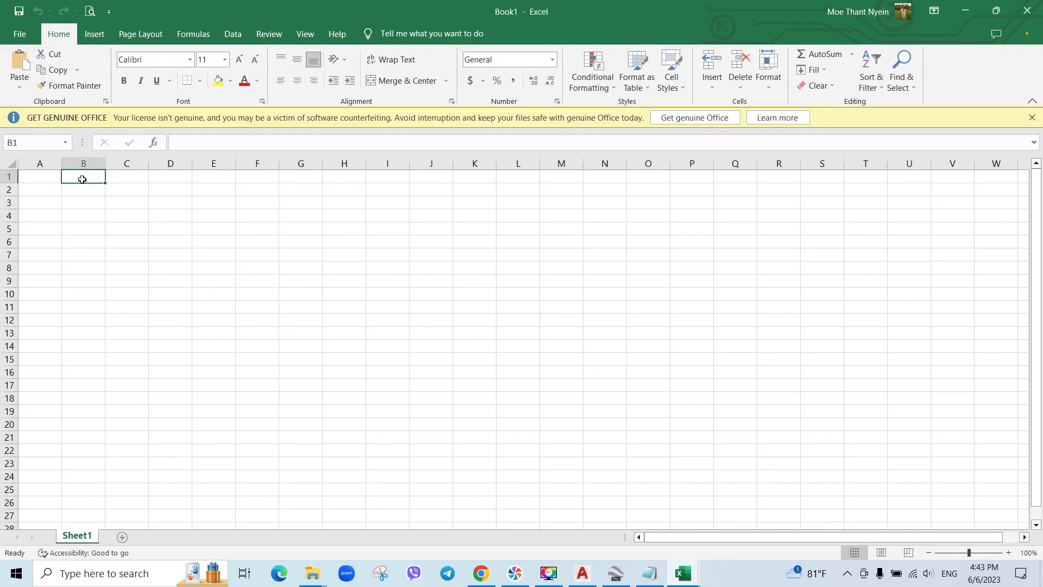
{"action": "key", "text": "ctrl+v"}
{"action": "left_click", "coordinate": [359, 334]}
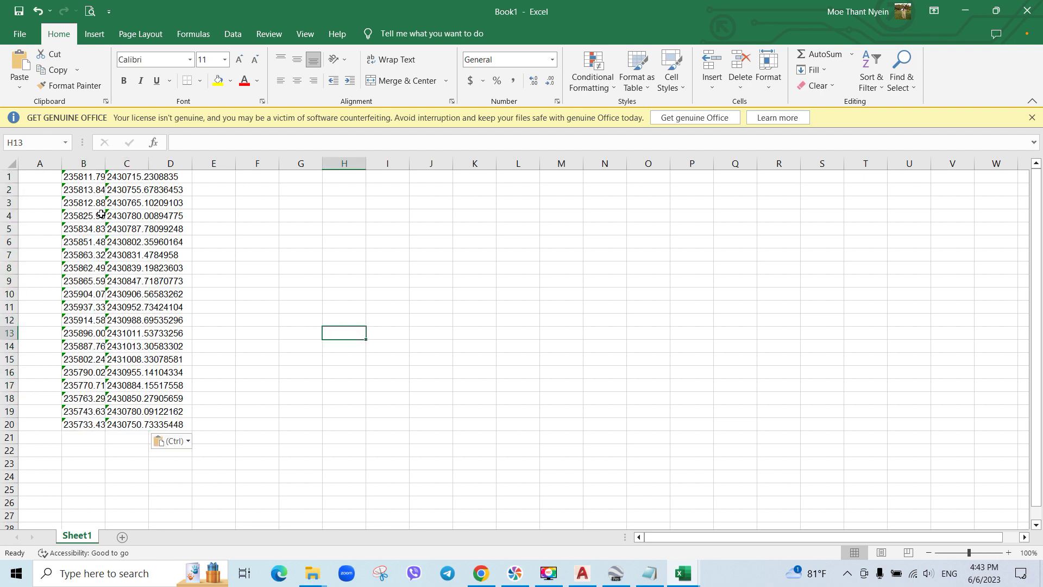
{"action": "left_click", "coordinate": [82, 178]}
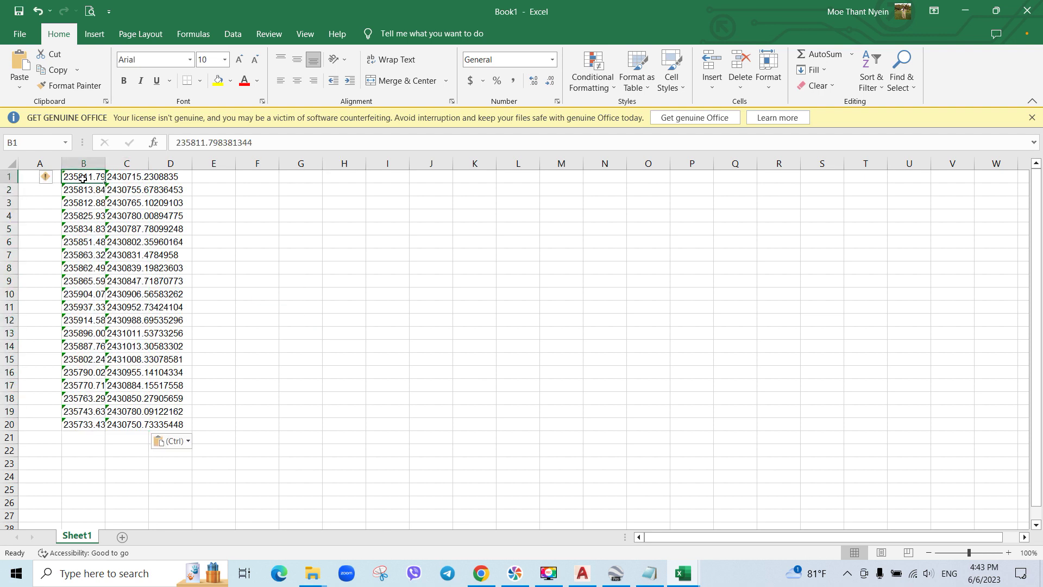
{"action": "left_click", "coordinate": [126, 178]}
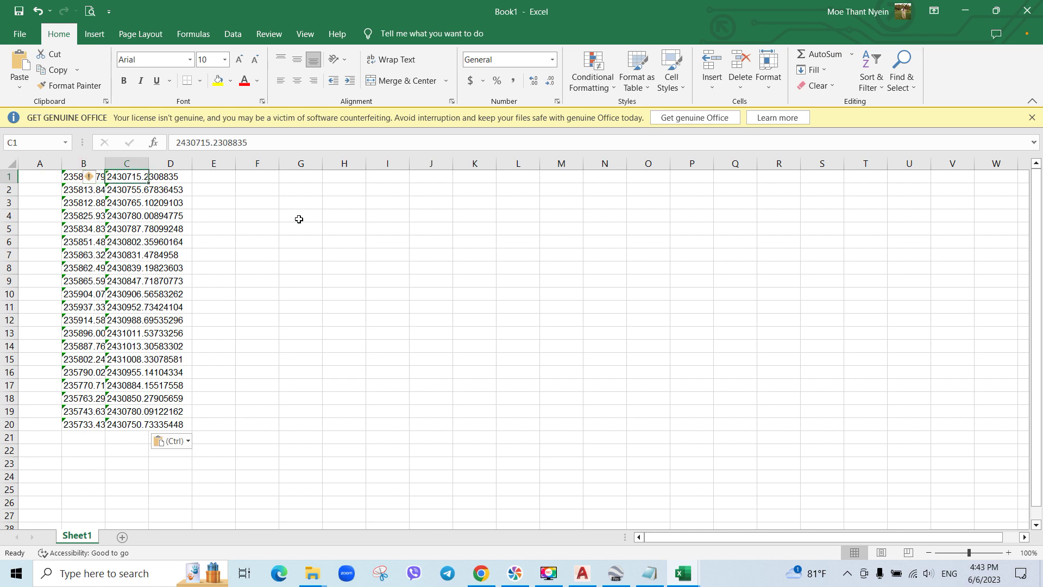
Number the points in column A by entering 1 and 2 and filling the series down to 20.
{"action": "left_click", "coordinate": [46, 180]}
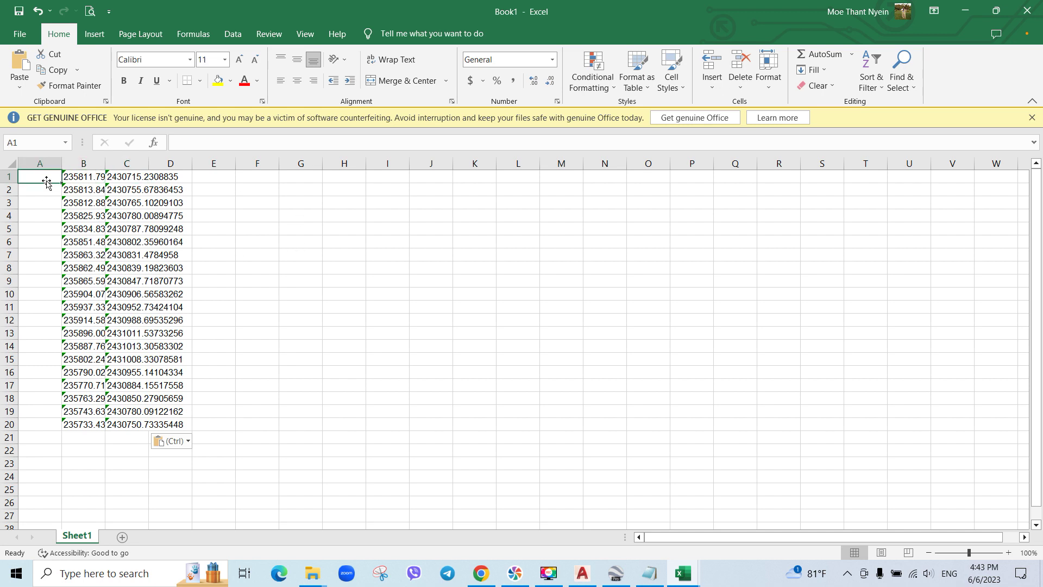
{"action": "type", "text": "1"}
{"action": "key", "text": "Return"}
{"action": "type", "text": "2"}
{"action": "key", "text": "Return"}
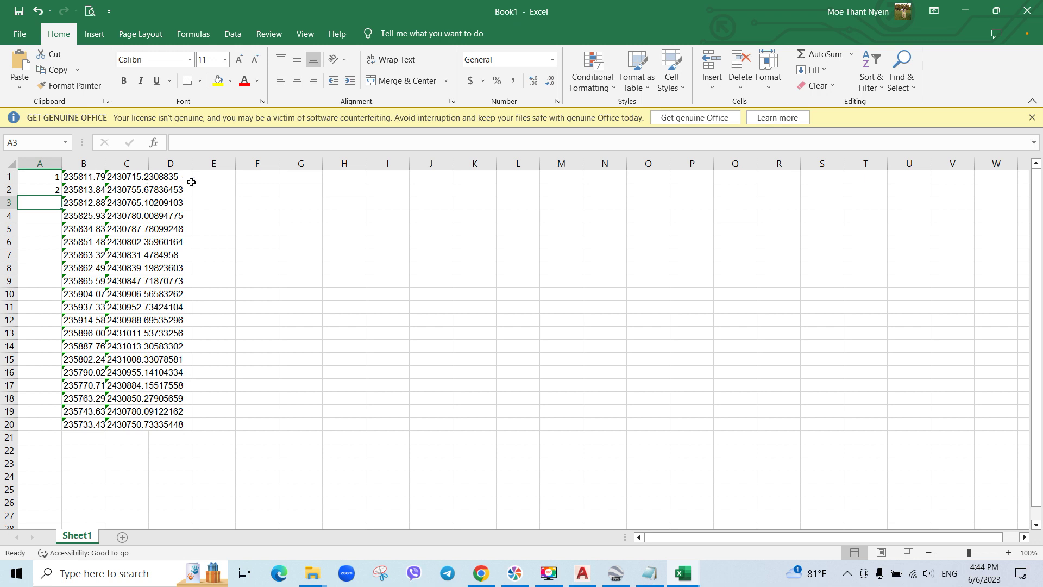
{"action": "left_click", "coordinate": [255, 187]}
{"action": "left_click_drag", "start_coordinate": [57, 177], "coordinate": [55, 430]}
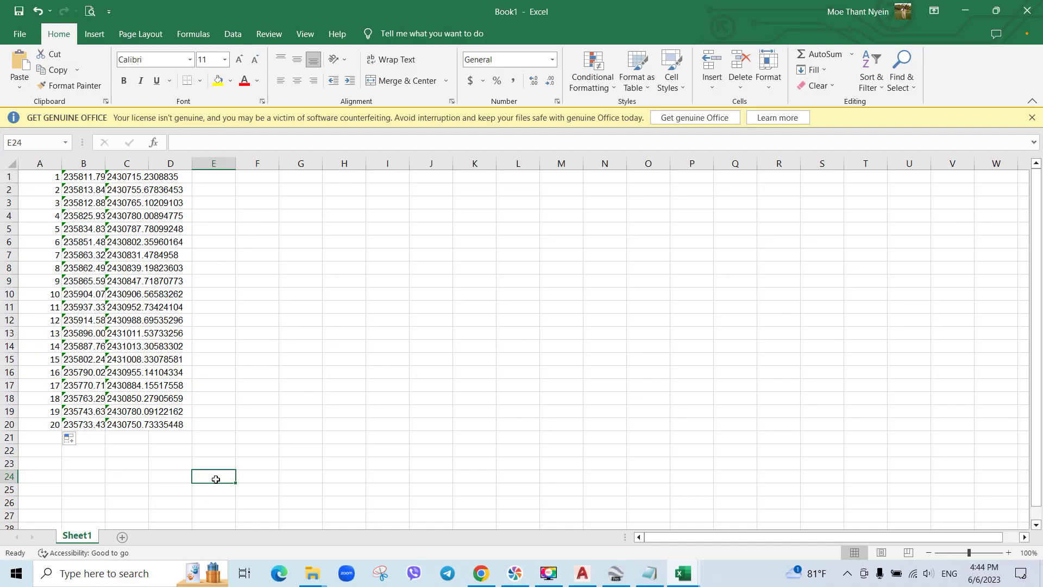
{"action": "left_click", "coordinate": [290, 374]}
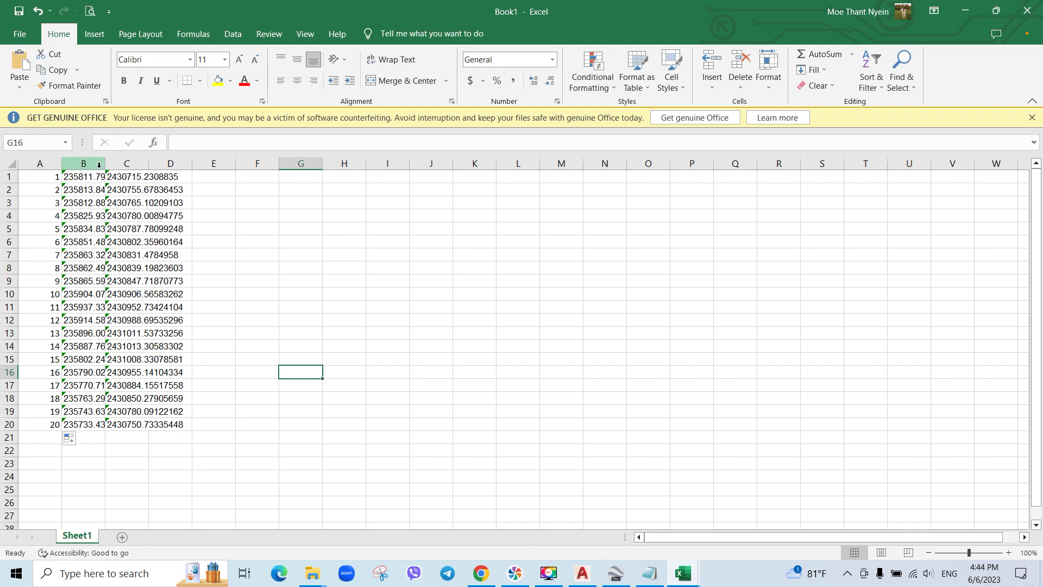
Insert an empty column between the eastings and northings, and widen column B to show the full easting values.
{"action": "left_click", "coordinate": [121, 164]}
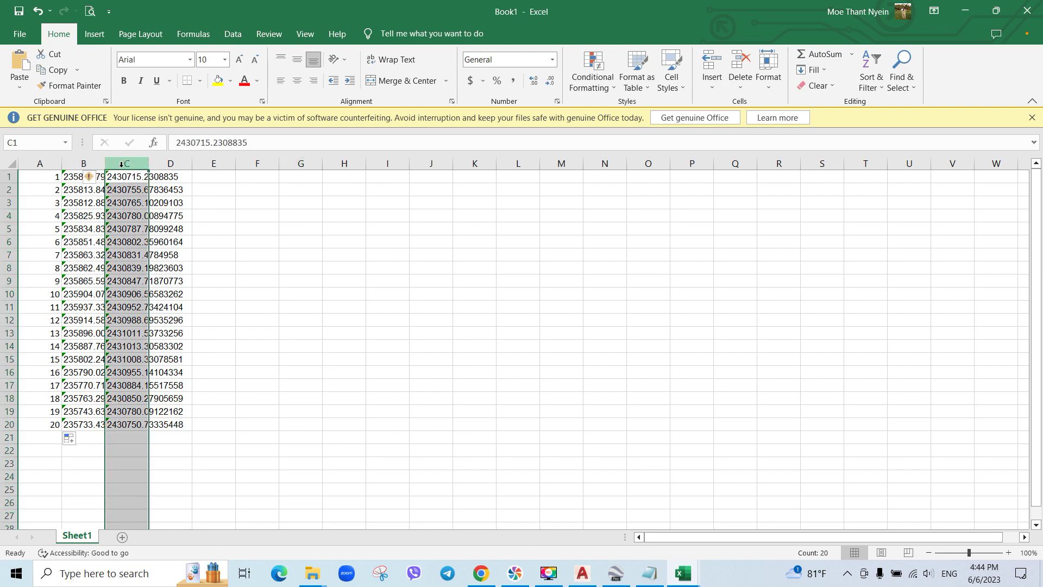
{"action": "right_click", "coordinate": [122, 164]}
{"action": "left_click", "coordinate": [169, 291]}
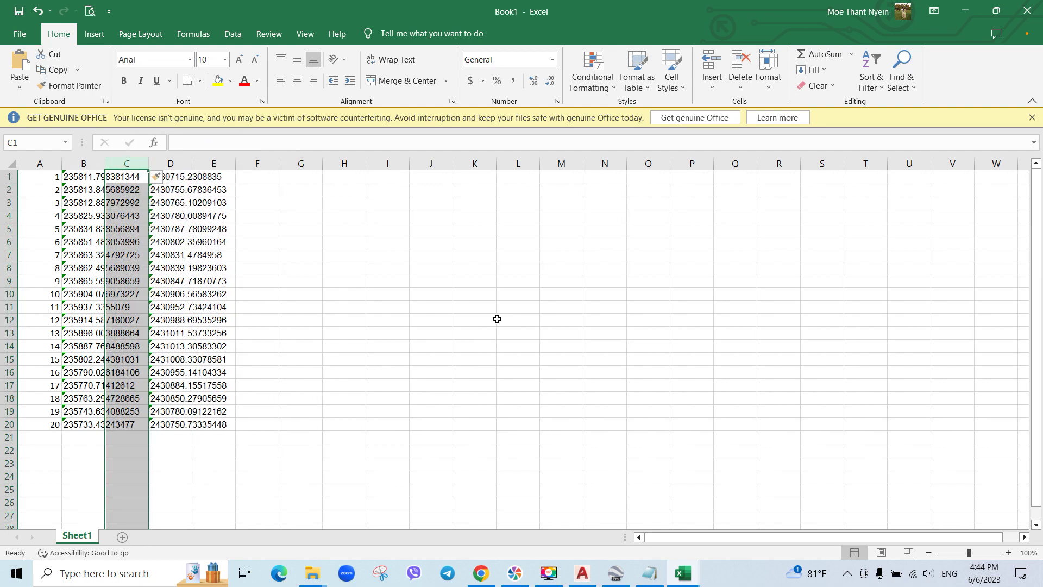
{"action": "left_click", "coordinate": [498, 319]}
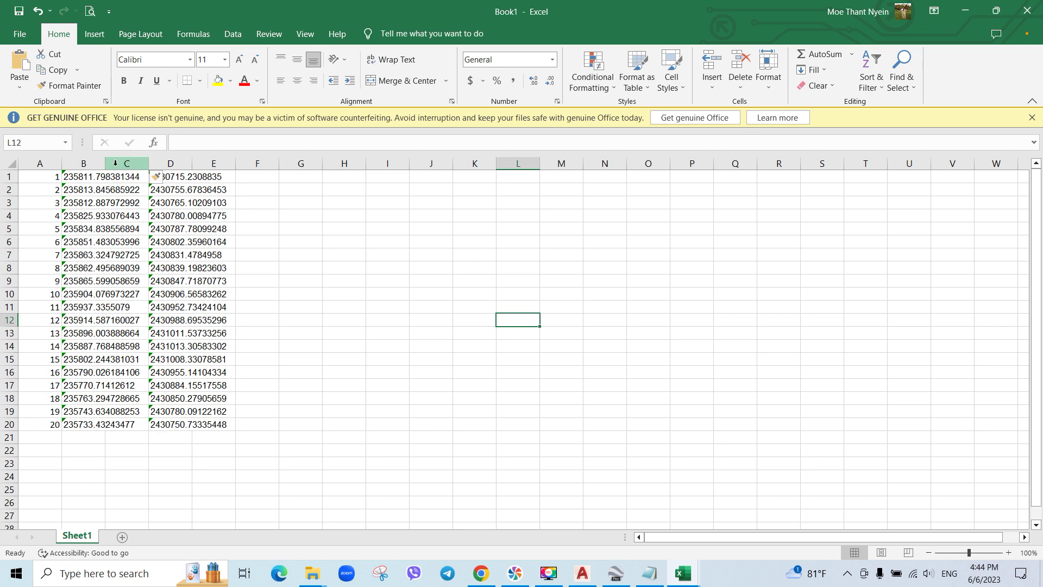
{"action": "left_click_drag", "start_coordinate": [105, 164], "coordinate": [146, 163]}
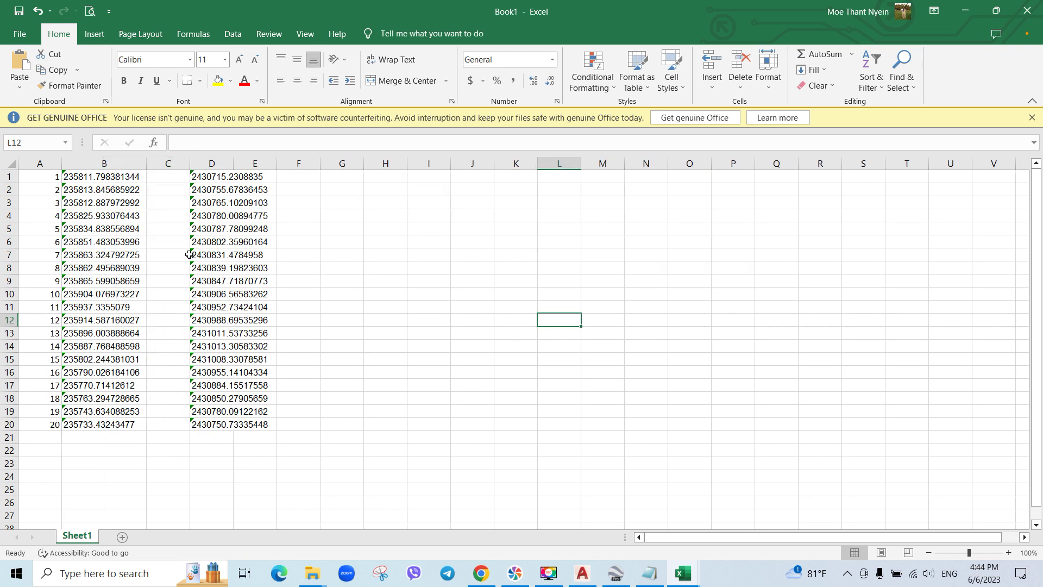
{"action": "left_click", "coordinate": [115, 179]}
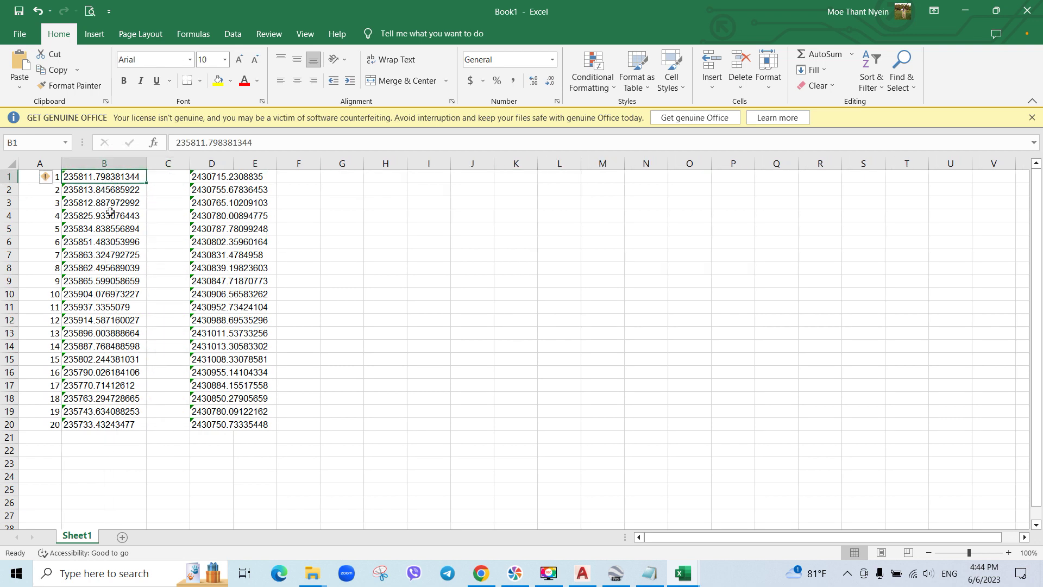
{"action": "left_click", "coordinate": [94, 202]}
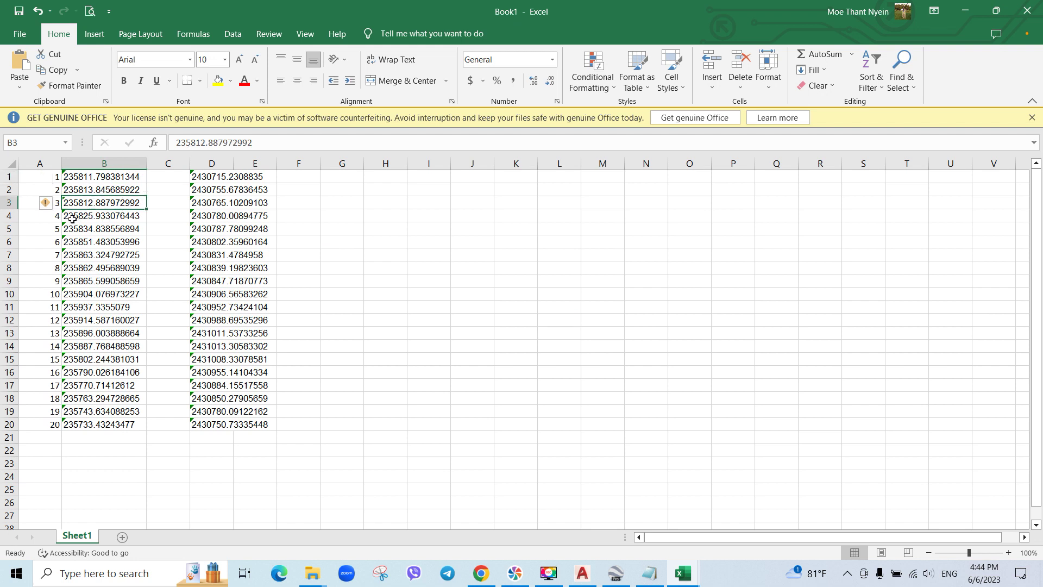
{"action": "left_click", "coordinate": [57, 204]}
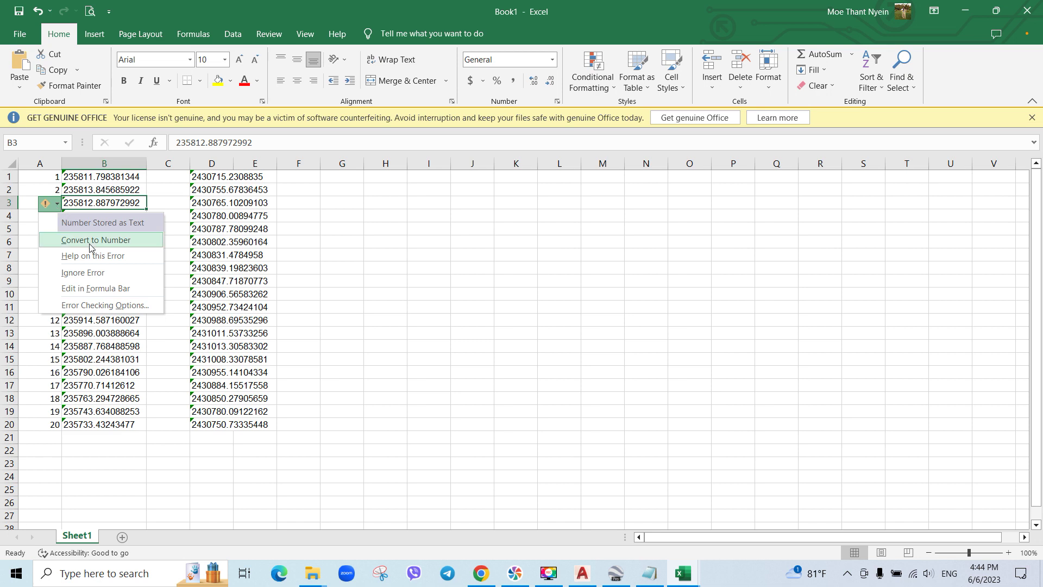
{"action": "left_click", "coordinate": [429, 268]}
Try to convert the text eastings in B1, B2 and B3 to numbers by re-entering each cell individually.
{"action": "double_click", "coordinate": [108, 179]}
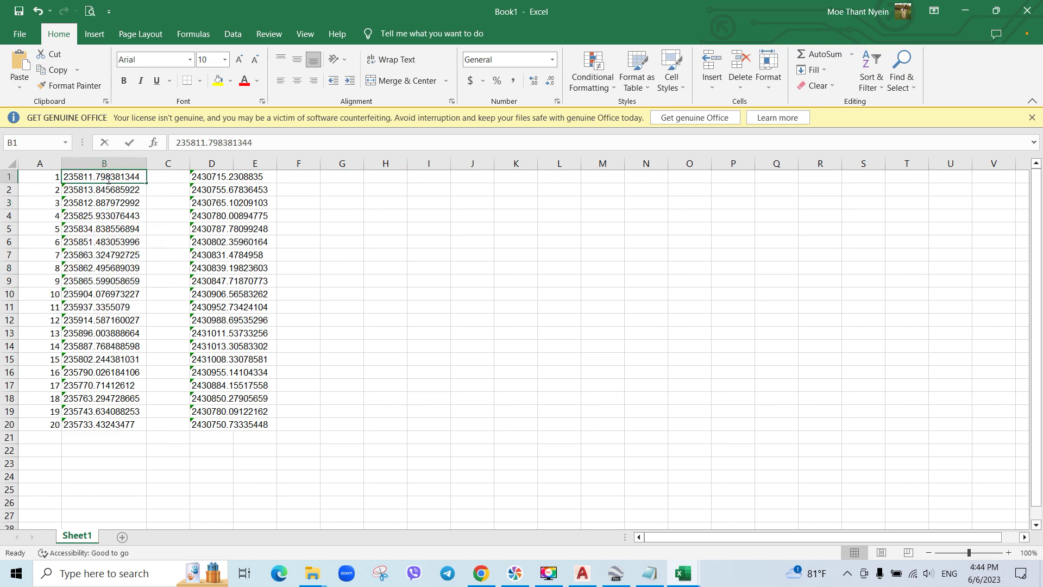
{"action": "left_click", "coordinate": [482, 281]}
{"action": "left_click", "coordinate": [114, 193]}
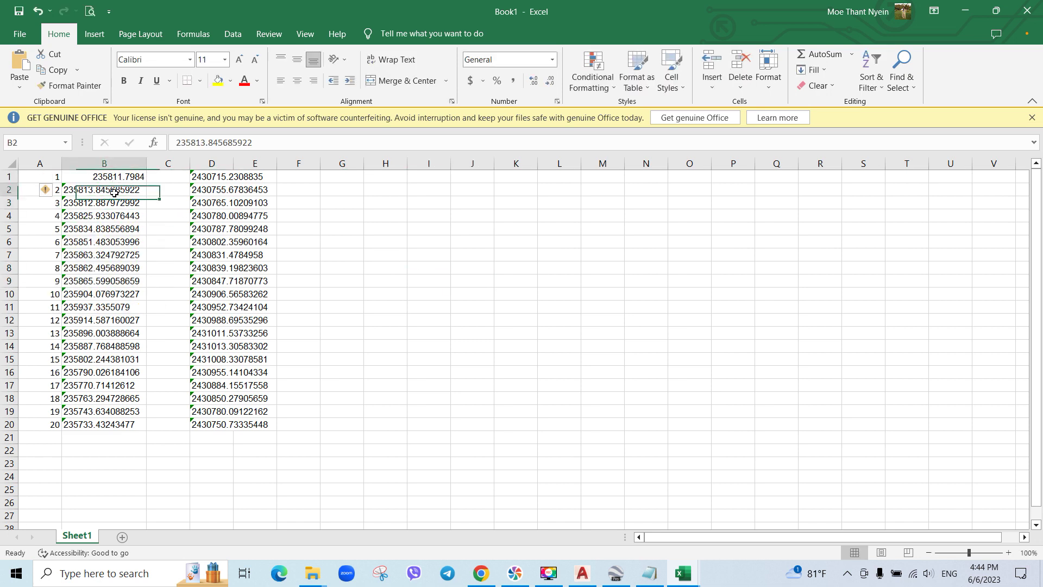
{"action": "double_click", "coordinate": [111, 189]}
{"action": "left_click", "coordinate": [110, 209]}
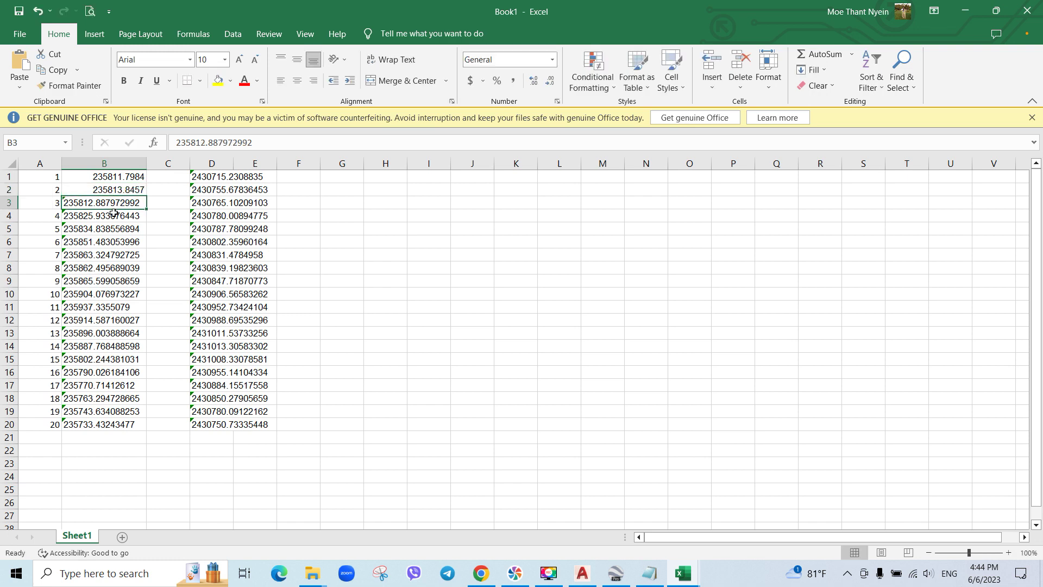
{"action": "double_click", "coordinate": [115, 203]}
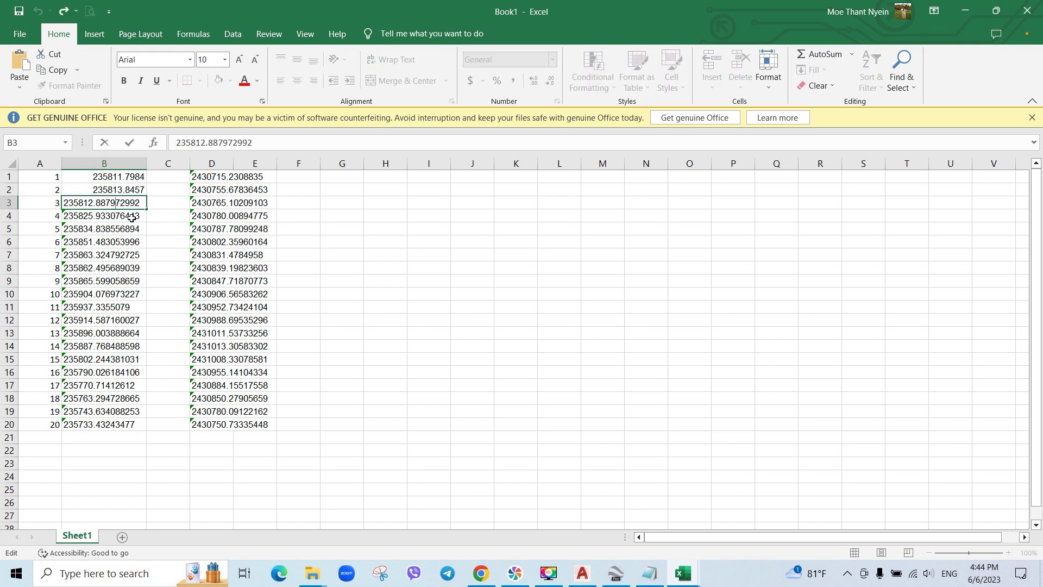
{"action": "left_click", "coordinate": [115, 216]}
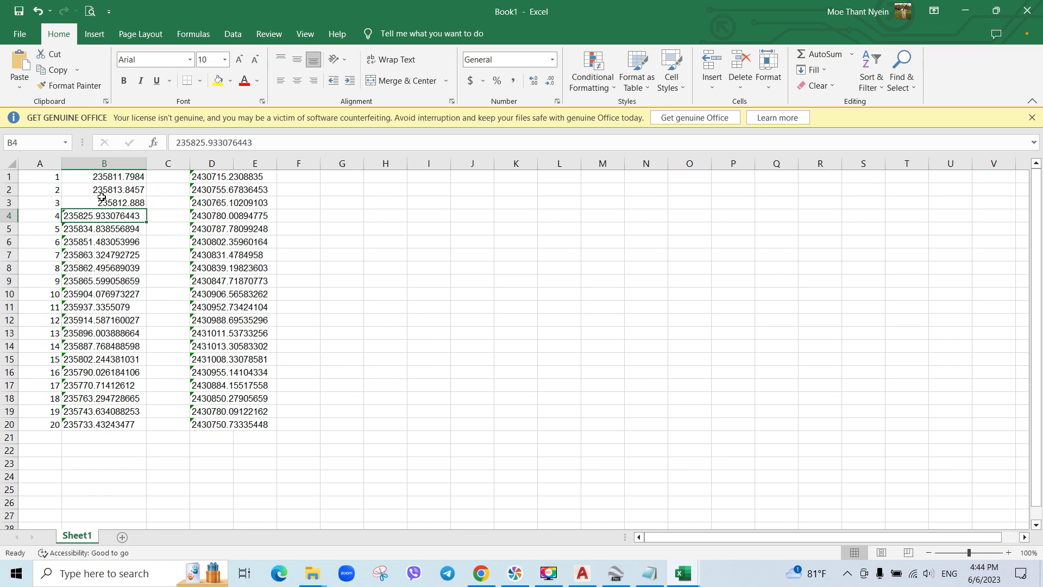
Undo the individual number conversions in cells B1 to B3.
{"action": "left_click", "coordinate": [39, 11]}
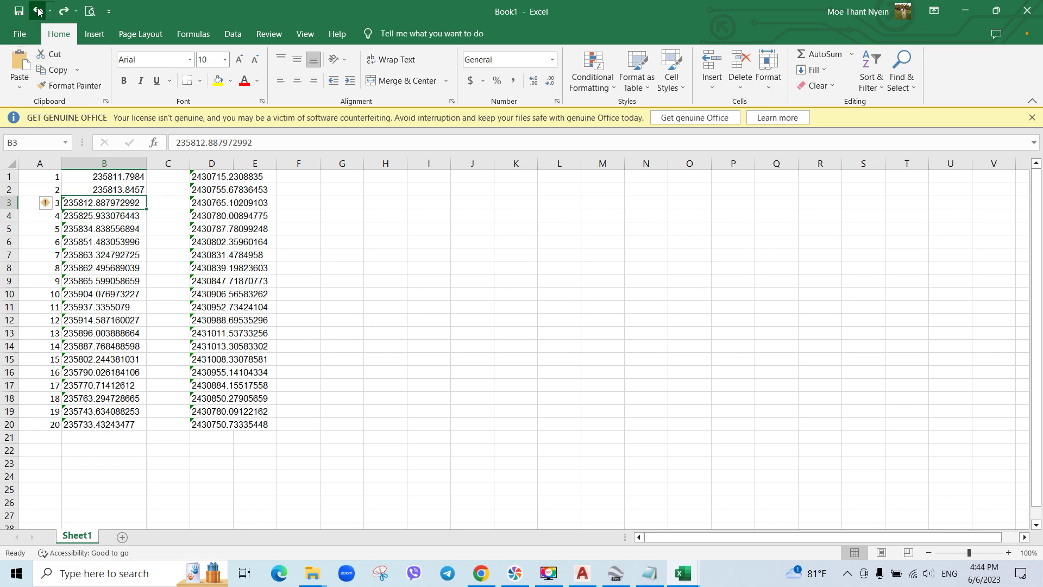
{"action": "left_click", "coordinate": [38, 11]}
{"action": "left_click", "coordinate": [38, 11]}
{"action": "left_click", "coordinate": [409, 256]}
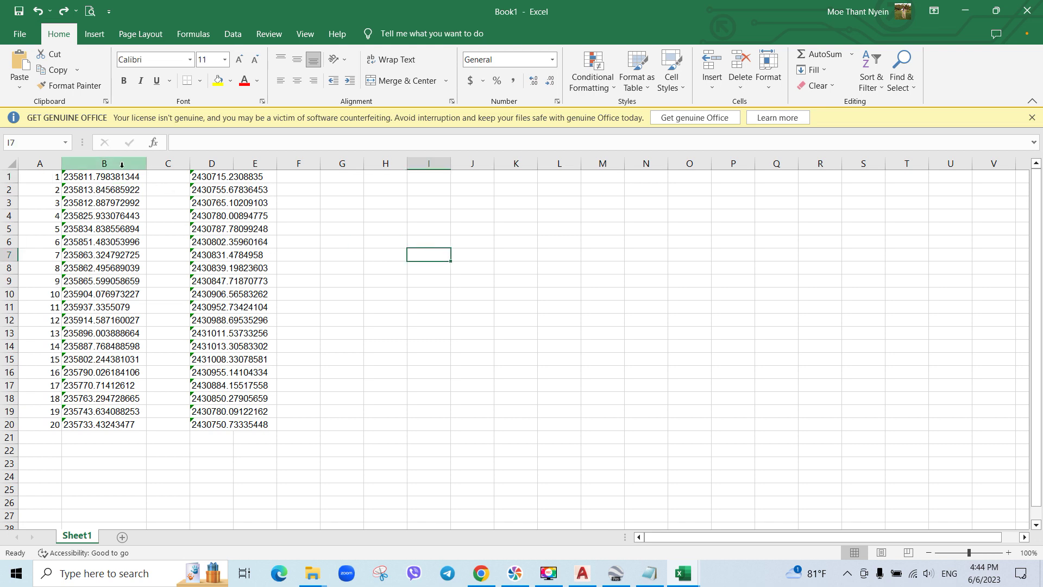
Convert column B's text eastings to numbers with Text to Columns, using the Delimited type, Tab delimiter and General format.
{"action": "left_click", "coordinate": [117, 176]}
{"action": "left_click", "coordinate": [103, 163]}
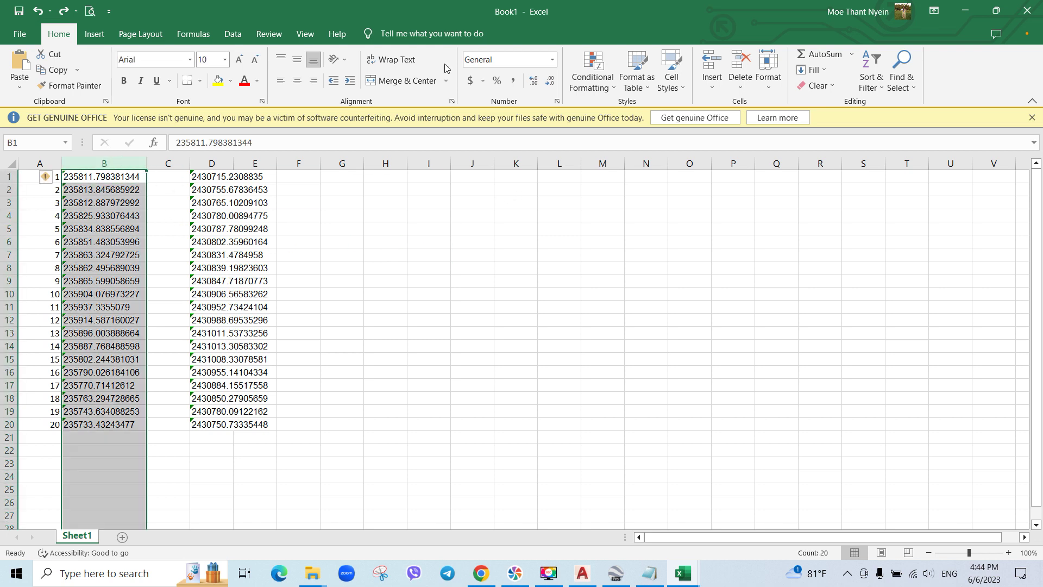
{"action": "left_click", "coordinate": [232, 34]}
{"action": "left_click", "coordinate": [560, 81]}
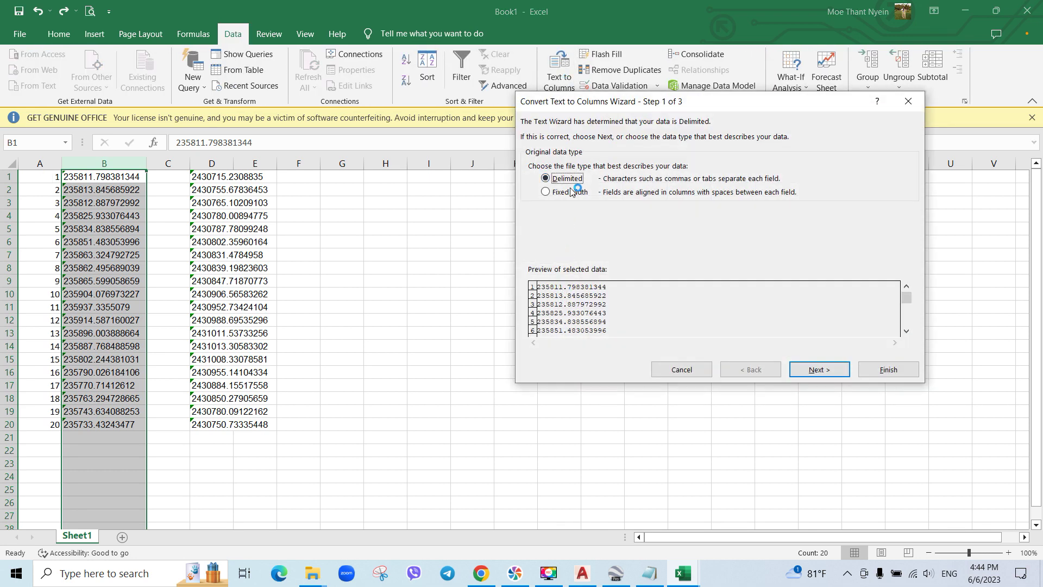
{"action": "left_click", "coordinate": [820, 370]}
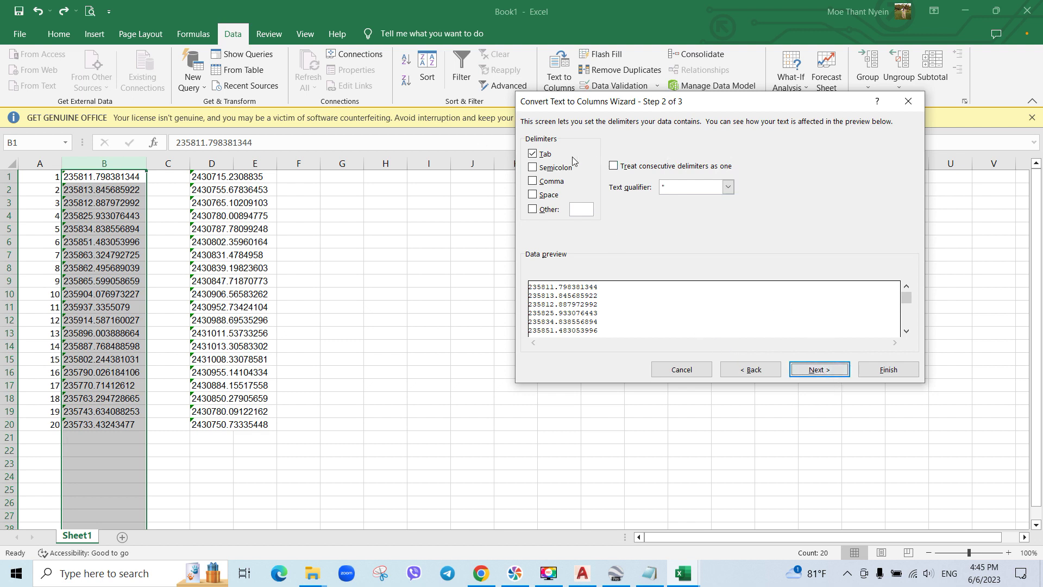
{"action": "left_click", "coordinate": [819, 370]}
{"action": "left_click", "coordinate": [889, 370]}
{"action": "left_click", "coordinate": [456, 361]}
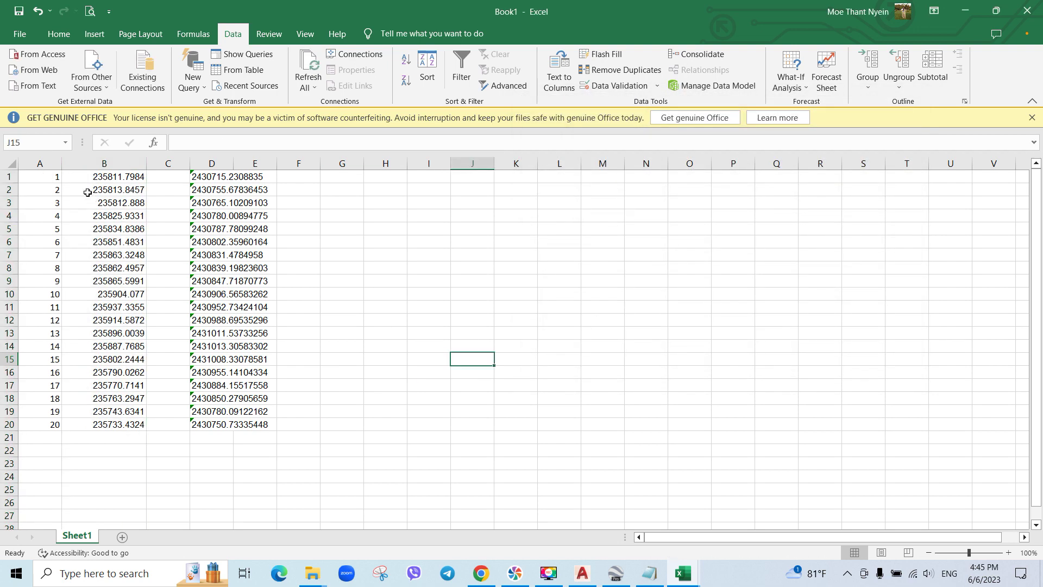
Check the converted eastings in B1:B20 and dismiss the Office licence notice.
{"action": "left_click_drag", "start_coordinate": [111, 177], "coordinate": [113, 424]}
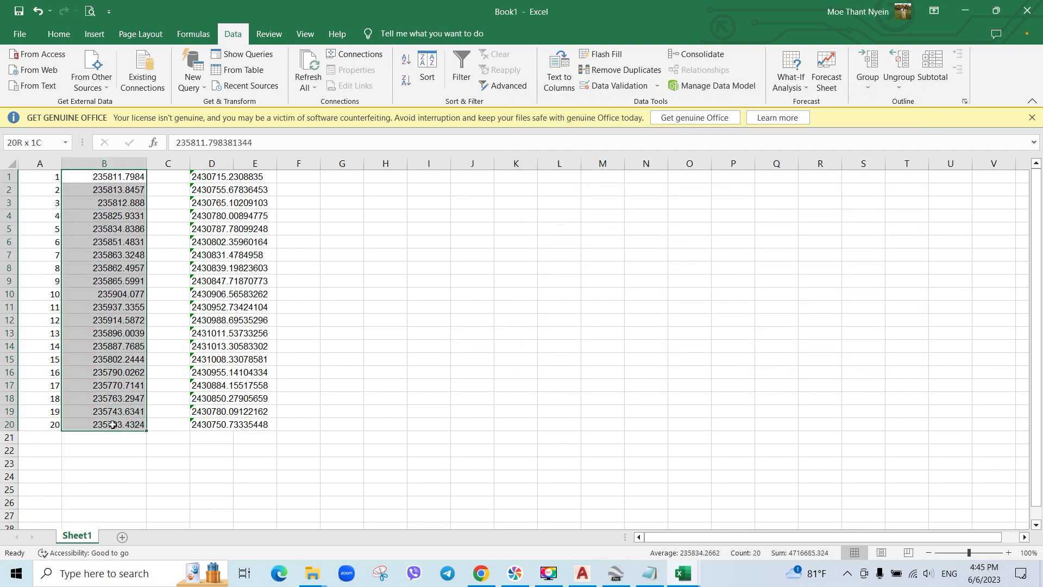
{"action": "left_click", "coordinate": [463, 306]}
{"action": "left_click", "coordinate": [1032, 117]}
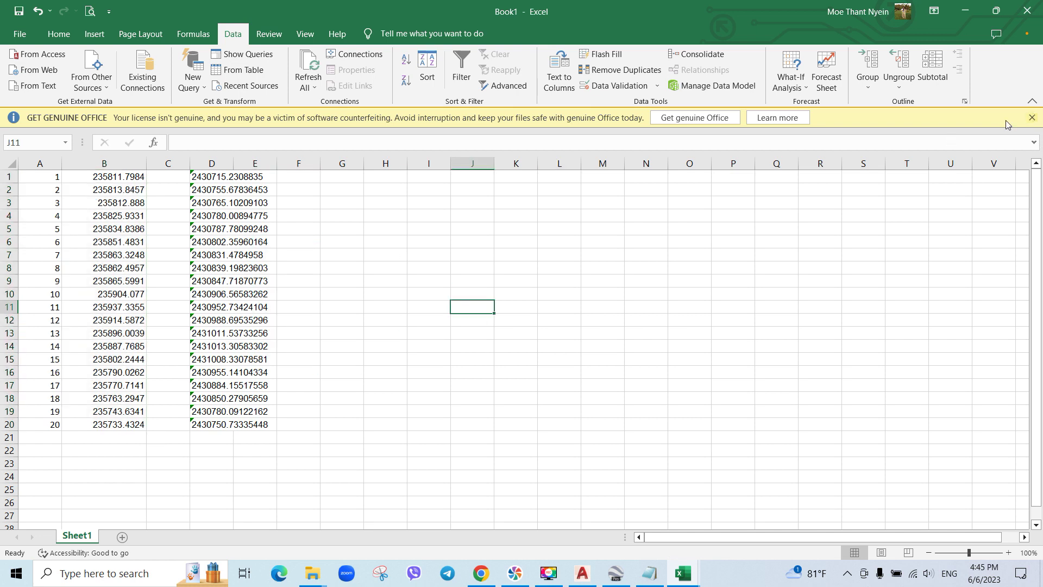
{"action": "left_click", "coordinate": [574, 263]}
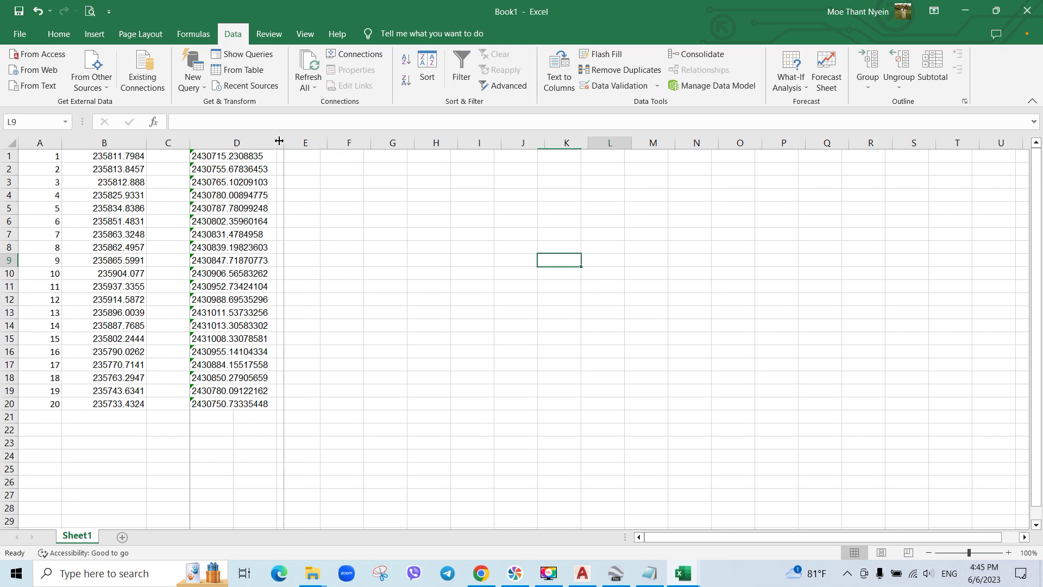
Widen column D and split its northings with fixed-width Text to Columns, placing the break after the fourth decimal and keeping the General format.
{"action": "double_click", "coordinate": [233, 140]}
{"action": "left_click", "coordinate": [237, 143]}
{"action": "left_click", "coordinate": [559, 76]}
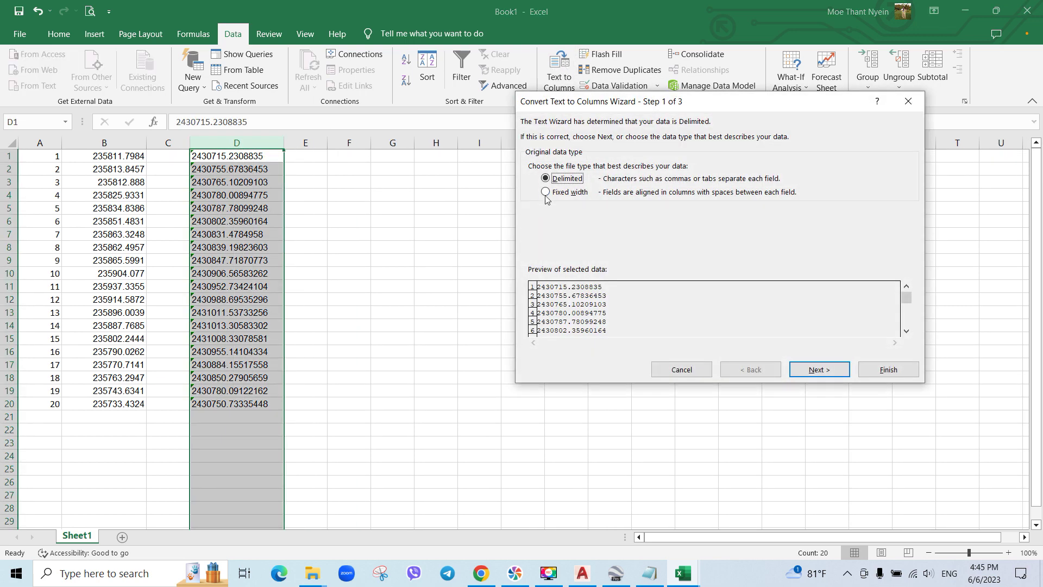
{"action": "left_click", "coordinate": [548, 193]}
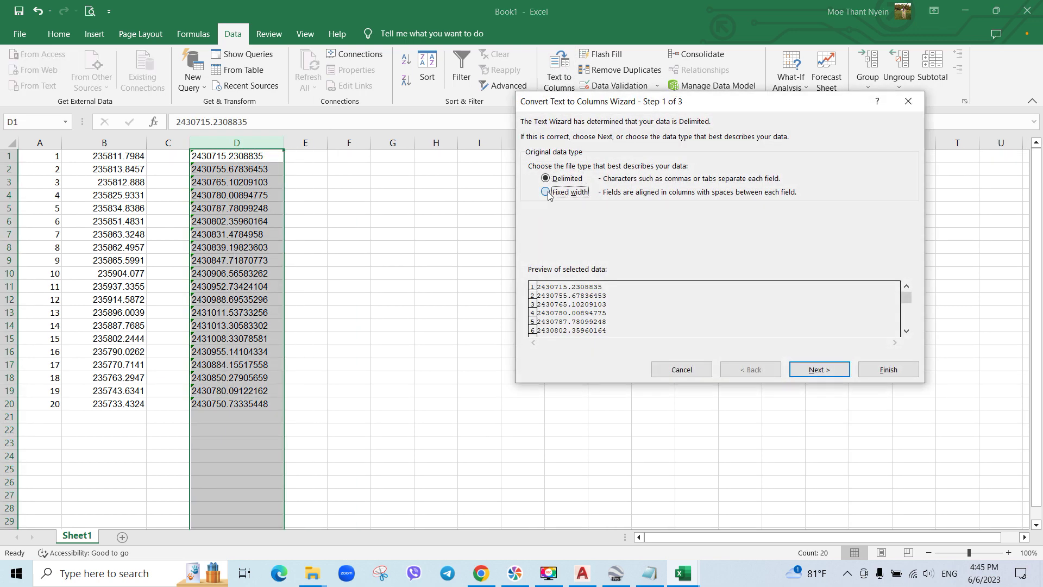
{"action": "left_click", "coordinate": [827, 374]}
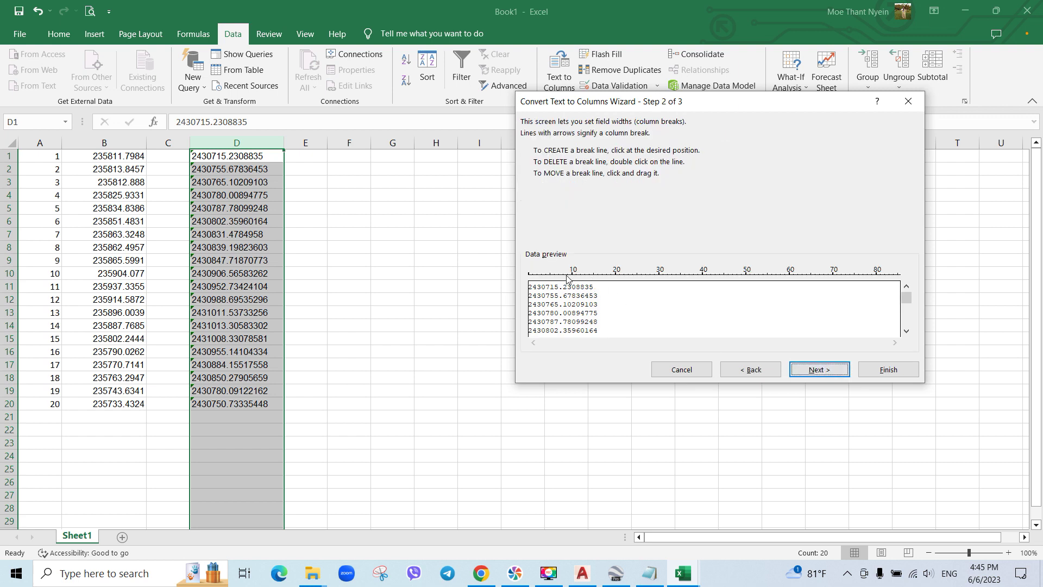
{"action": "left_click", "coordinate": [605, 276]}
{"action": "left_click_drag", "start_coordinate": [603, 277], "coordinate": [582, 288]}
{"action": "left_click", "coordinate": [823, 371]}
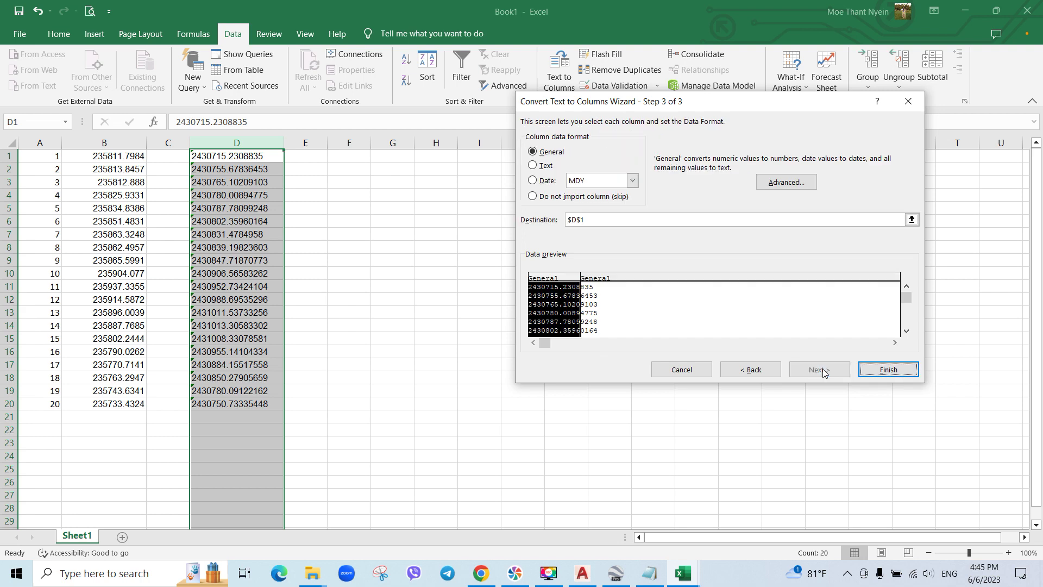
{"action": "left_click", "coordinate": [896, 371]}
{"action": "left_click", "coordinate": [564, 338]}
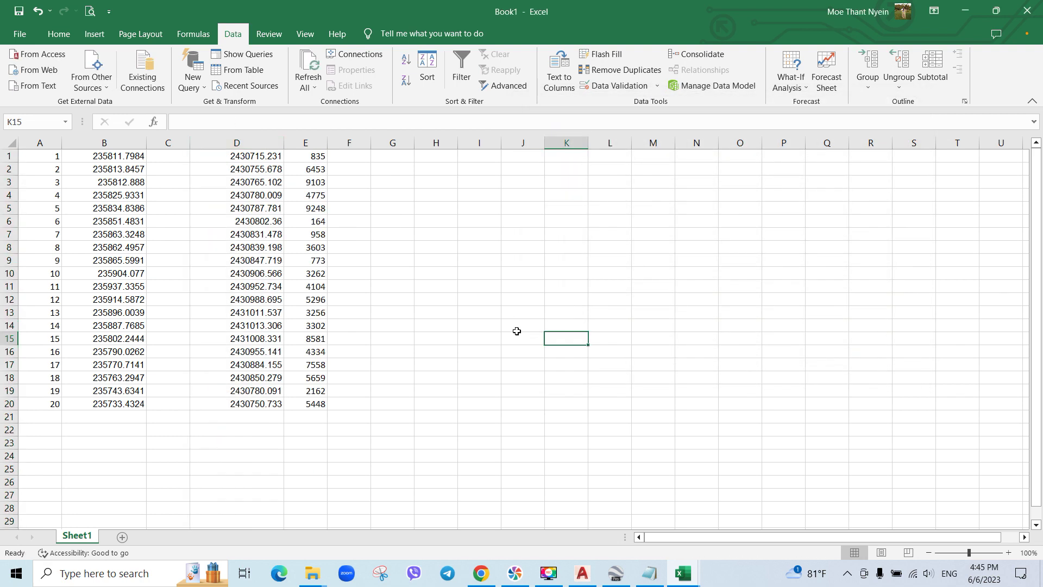
Examine the split northings in column D and the leftover digits in column E, comparing stored values with displayed decimals.
{"action": "left_click", "coordinate": [263, 161]}
{"action": "left_click", "coordinate": [320, 168]}
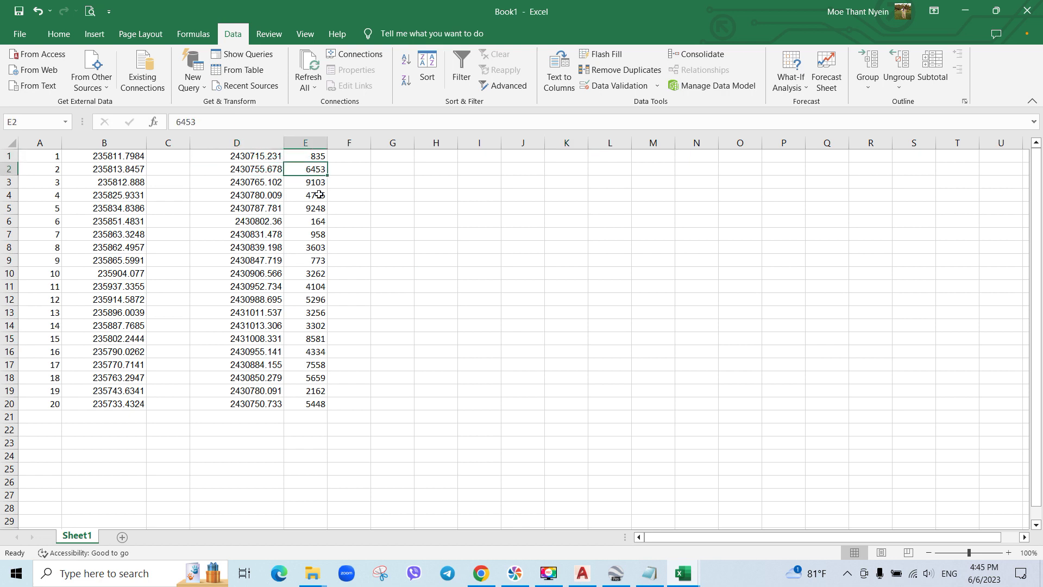
{"action": "left_click", "coordinate": [318, 195]}
{"action": "left_click", "coordinate": [259, 180]}
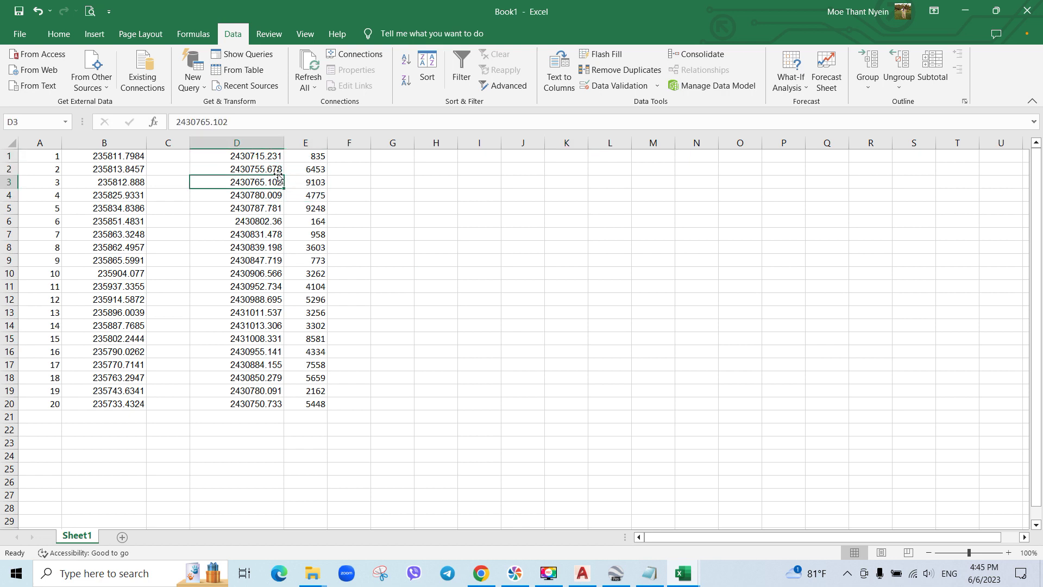
{"action": "left_click", "coordinate": [271, 195]}
{"action": "left_click", "coordinate": [266, 211]}
{"action": "left_click", "coordinate": [263, 222]}
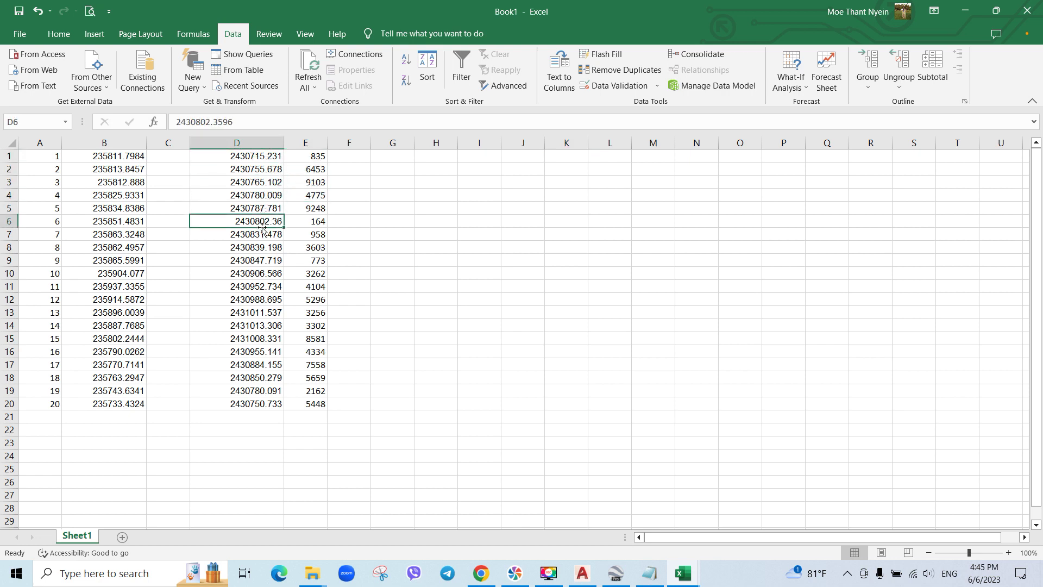
{"action": "left_click", "coordinate": [262, 183]}
{"action": "left_click", "coordinate": [270, 167]}
{"action": "left_click", "coordinate": [272, 156]}
{"action": "left_click", "coordinate": [270, 221]}
{"action": "left_click", "coordinate": [265, 234]}
Format the northings in D1:D20 to show three decimal places and check the stored value in D1.
{"action": "left_click_drag", "start_coordinate": [253, 156], "coordinate": [274, 403]}
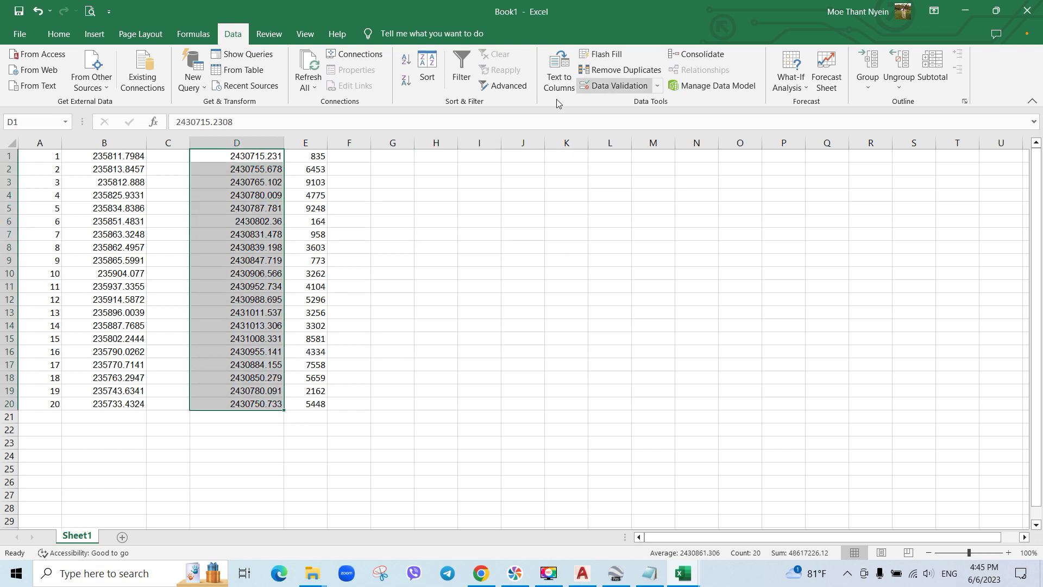
{"action": "left_click", "coordinate": [59, 34]}
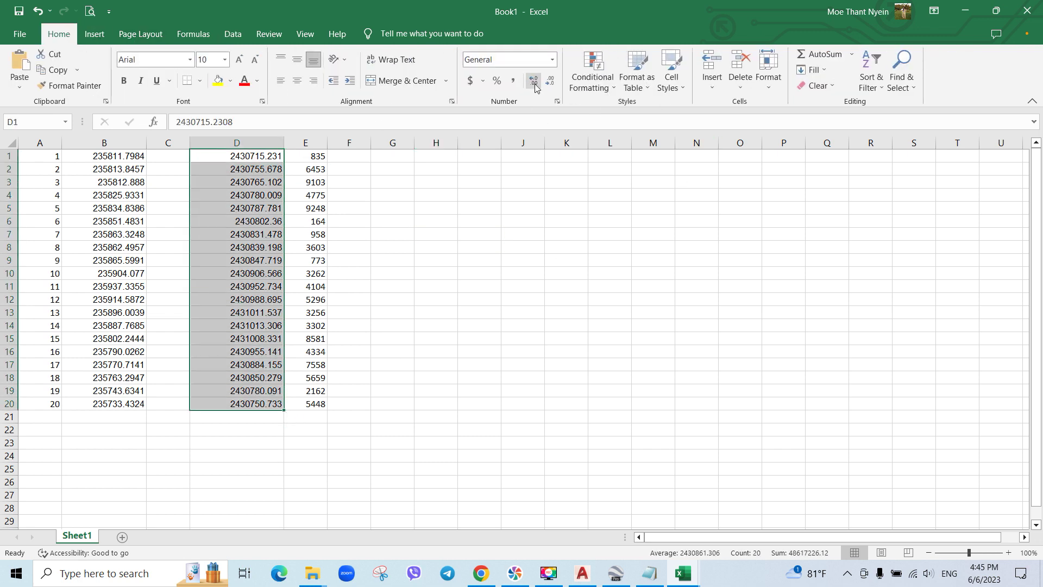
{"action": "left_click", "coordinate": [534, 82]}
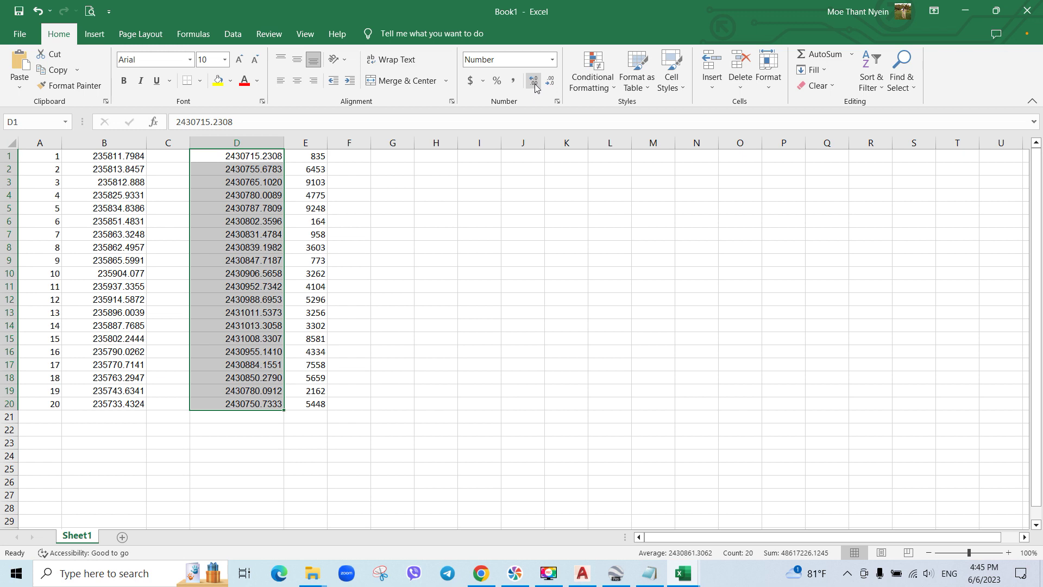
{"action": "left_click", "coordinate": [550, 80]}
{"action": "left_click", "coordinate": [477, 260]}
{"action": "left_click", "coordinate": [249, 155]}
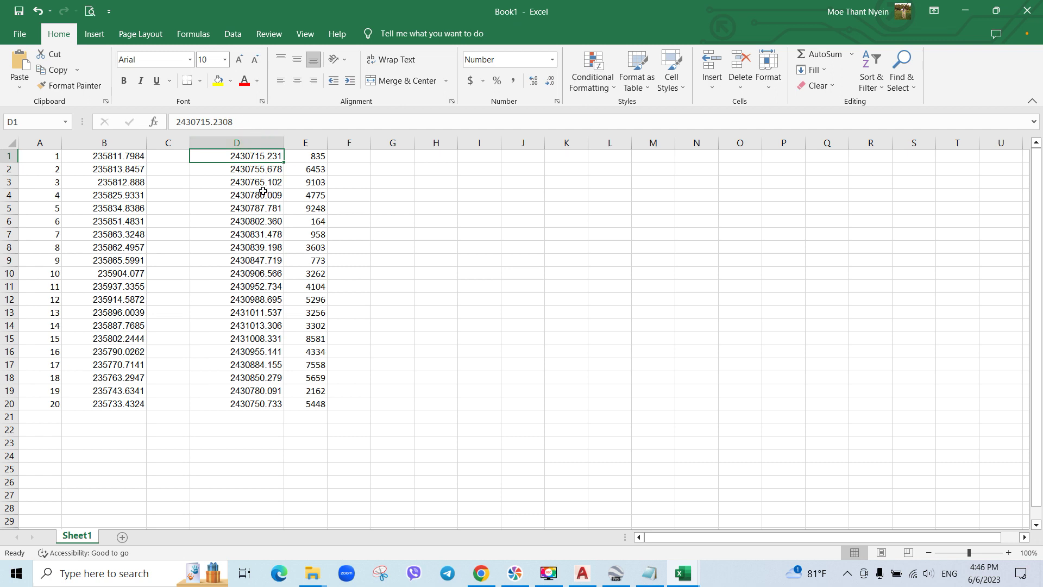
{"action": "left_click", "coordinate": [438, 212]}
Format the northings in D1:D20 to show four decimal places.
{"action": "left_click", "coordinate": [245, 158]}
{"action": "left_click_drag", "start_coordinate": [245, 237], "coordinate": [245, 402]}
{"action": "left_click", "coordinate": [537, 86]}
{"action": "left_click", "coordinate": [540, 221]}
Delete column E with the leftover digits and the empty column C between the eastings and northings.
{"action": "left_click", "coordinate": [308, 143]}
{"action": "right_click", "coordinate": [312, 145]}
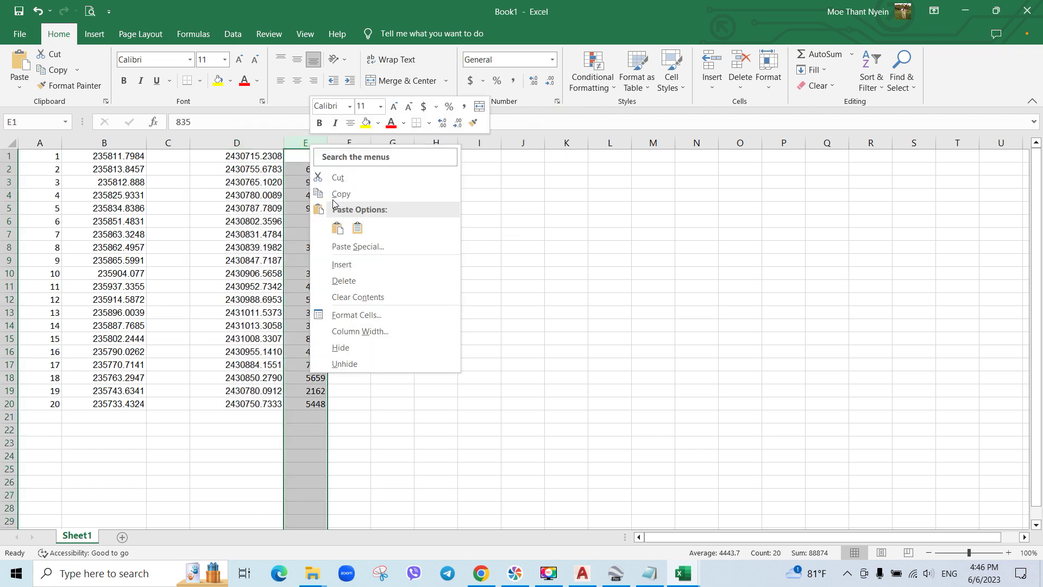
{"action": "left_click", "coordinate": [369, 280]}
{"action": "left_click", "coordinate": [410, 276]}
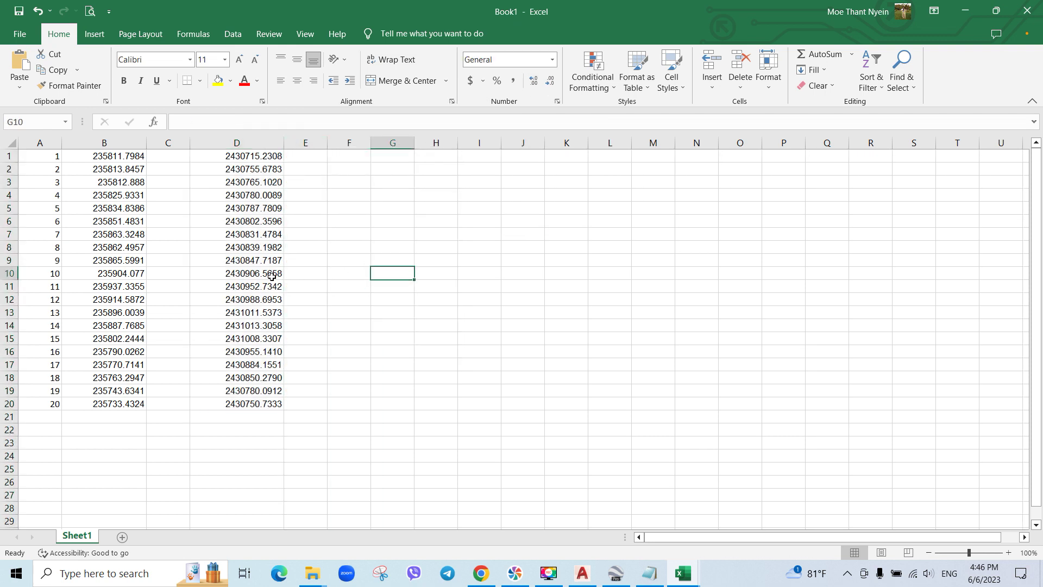
{"action": "left_click", "coordinate": [170, 143]}
{"action": "right_click", "coordinate": [171, 144]}
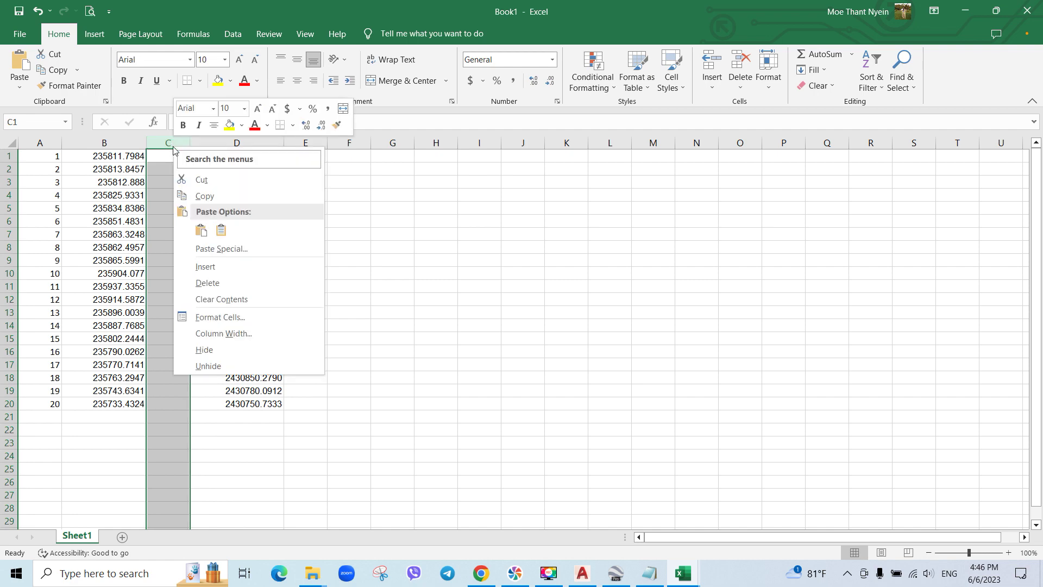
{"action": "left_click", "coordinate": [222, 283]}
{"action": "left_click", "coordinate": [536, 287]}
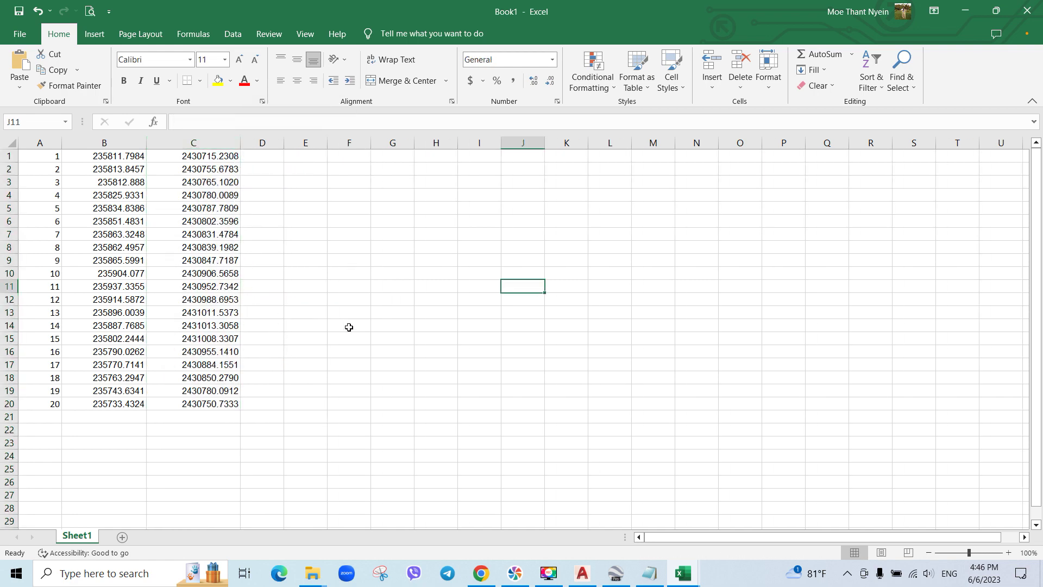
Enter an elevation of 0 in D1 and fill it down through D20 for all points.
{"action": "left_click", "coordinate": [266, 158]}
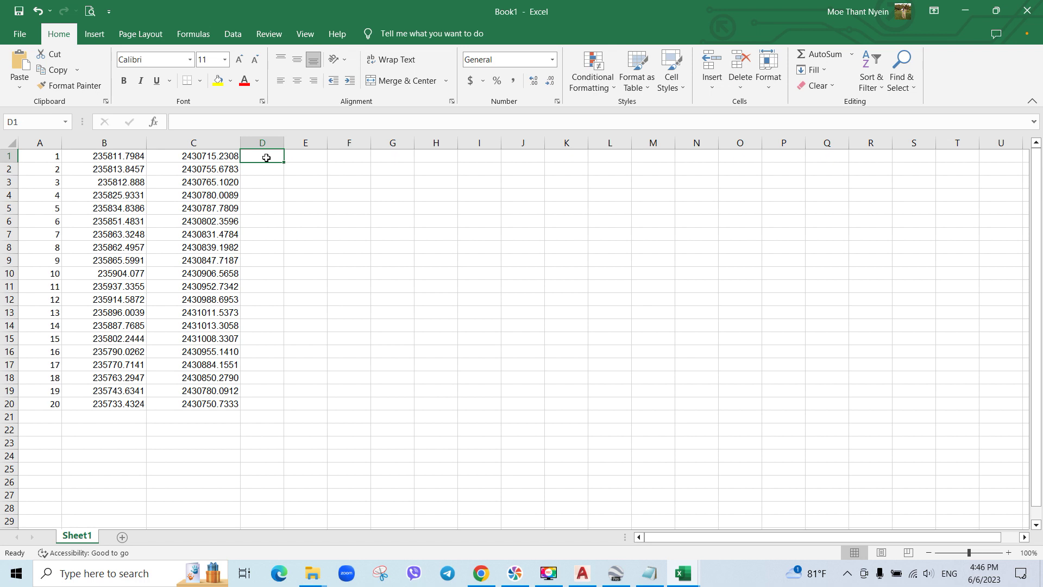
{"action": "left_click", "coordinate": [401, 192]}
{"action": "left_click", "coordinate": [273, 156]}
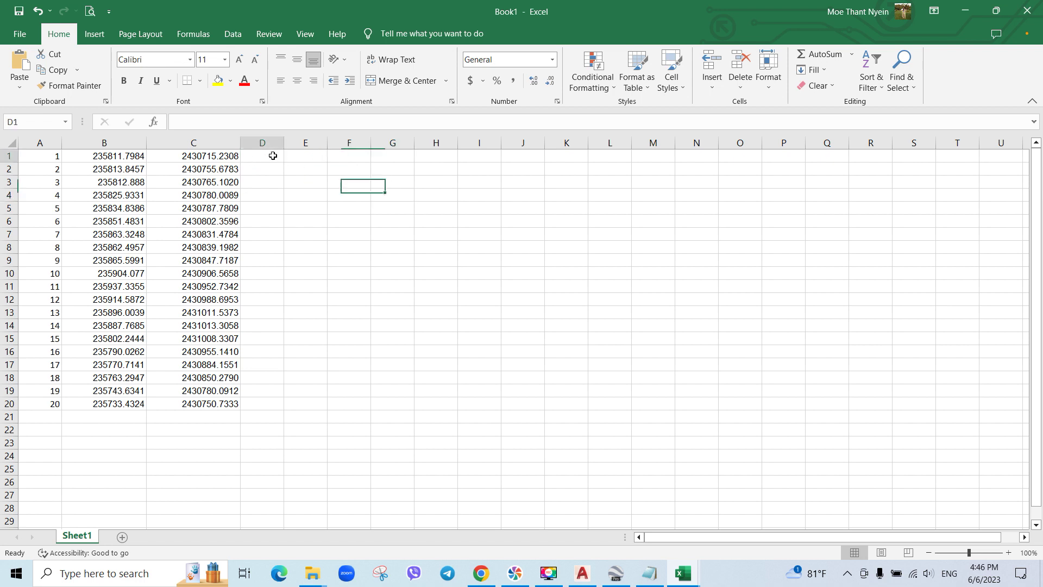
{"action": "type", "text": "0"}
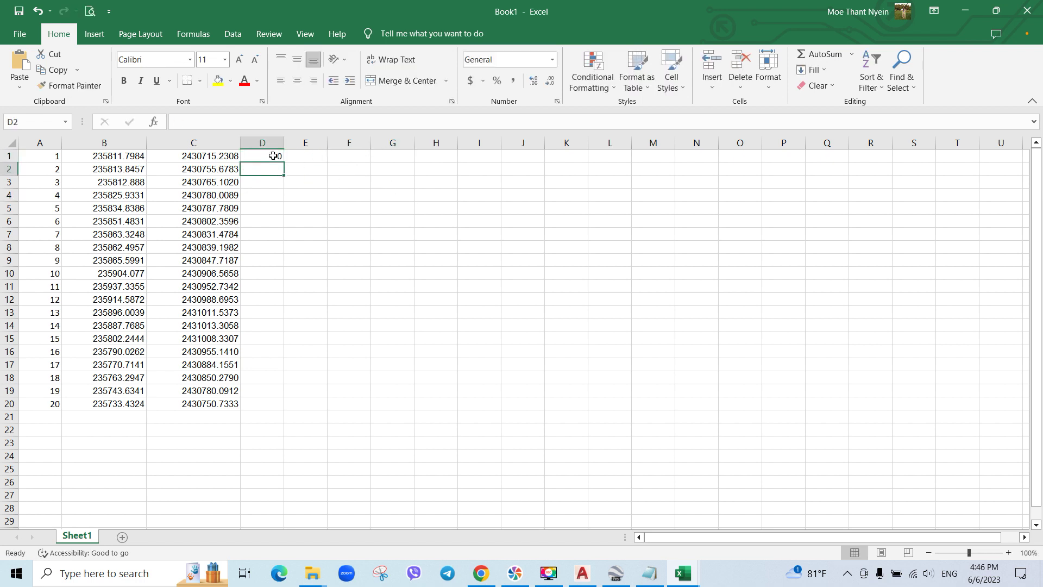
{"action": "key", "text": "Return"}
{"action": "key", "text": "Up"}
{"action": "left_click_drag", "start_coordinate": [287, 163], "coordinate": [289, 406]}
{"action": "left_click", "coordinate": [434, 392]}
Fill E1:E20 with the description code FC.
{"action": "left_click_drag", "start_coordinate": [309, 156], "coordinate": [317, 400]}
{"action": "type", "text": "FC"}
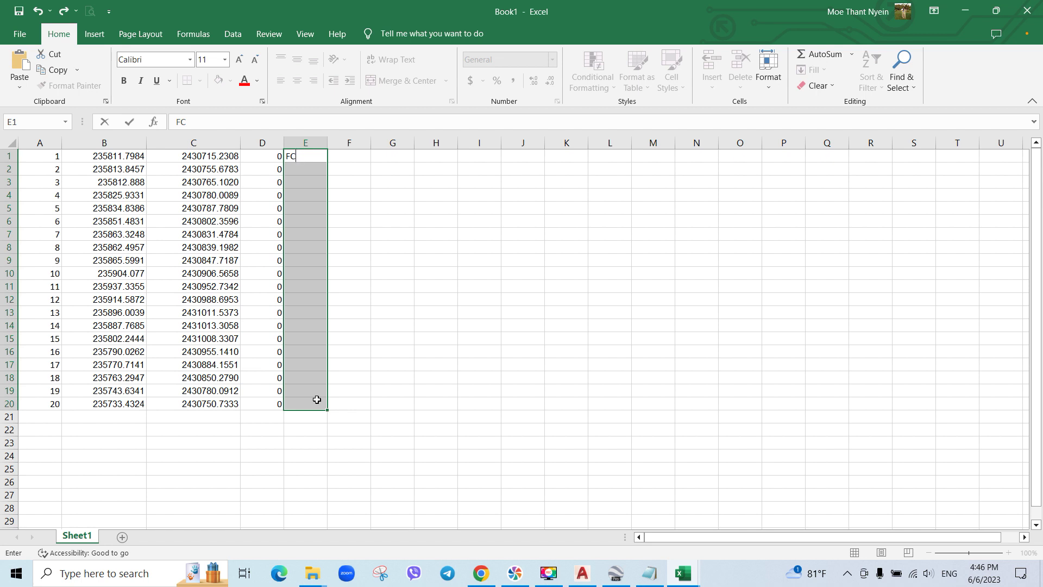
{"action": "key", "text": "ctrl+Return"}
{"action": "left_click", "coordinate": [417, 438]}
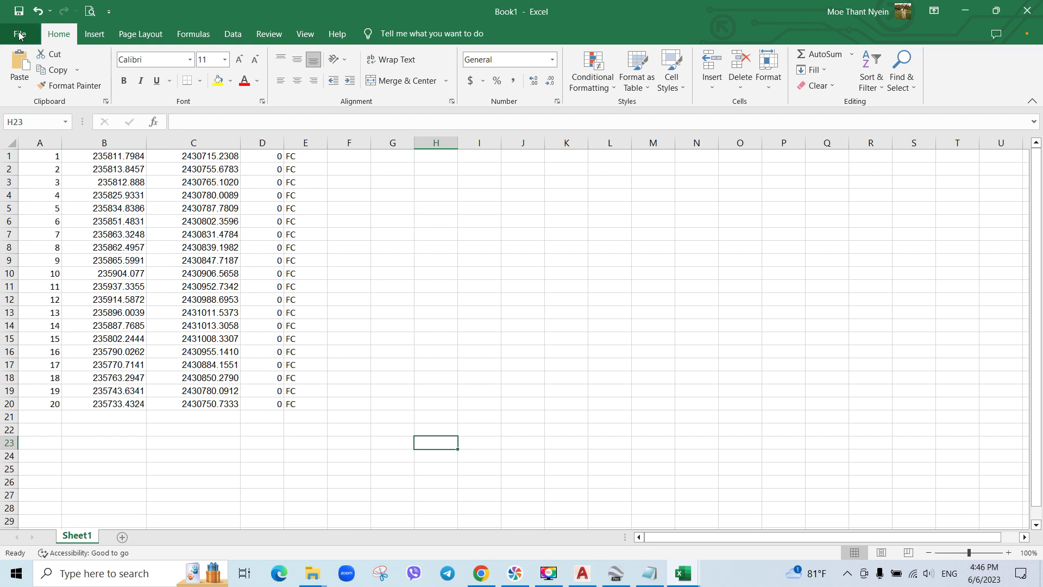
Review the column order from A to E: point number, easting, northing, elevation and description.
{"action": "left_click", "coordinate": [46, 142]}
{"action": "left_click", "coordinate": [104, 142]}
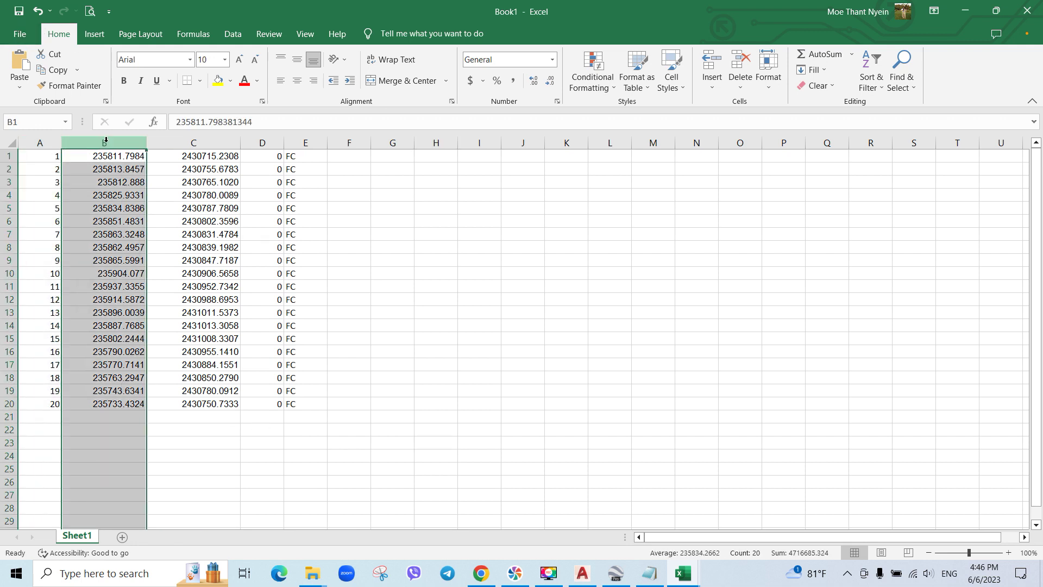
{"action": "left_click", "coordinate": [194, 143]}
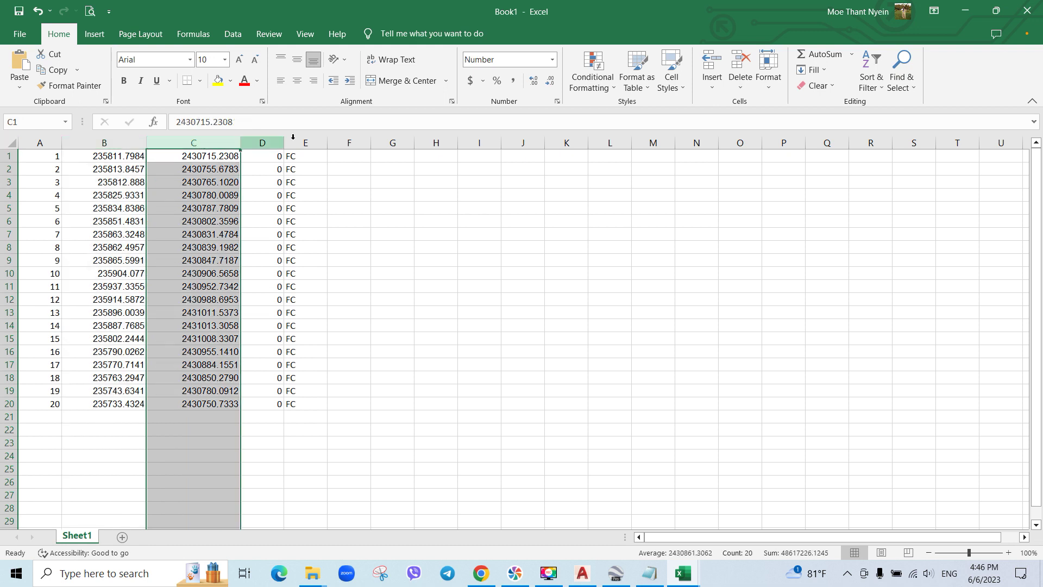
{"action": "left_click", "coordinate": [265, 143]}
{"action": "left_click", "coordinate": [305, 143]}
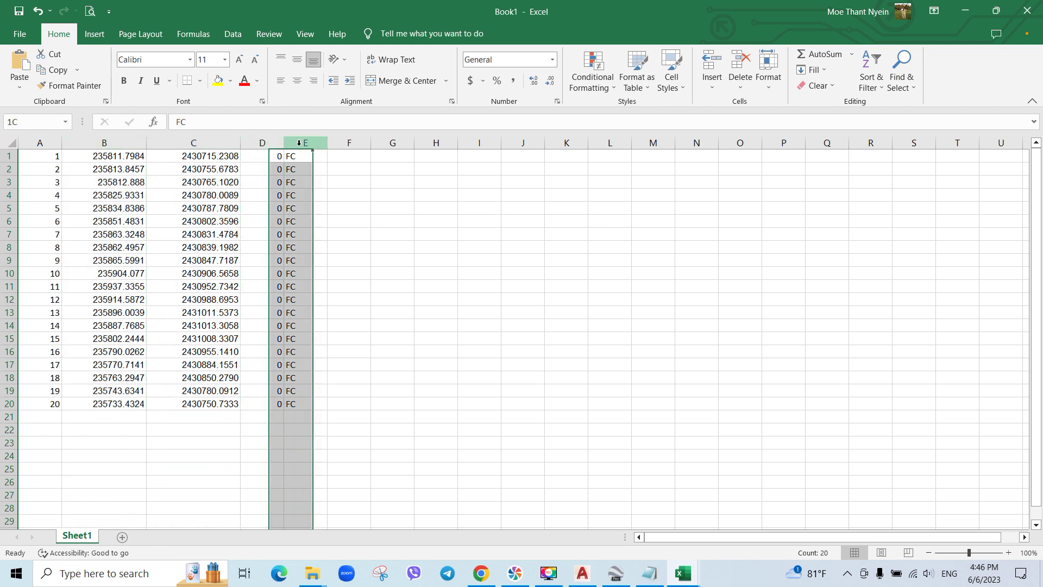
{"action": "left_click", "coordinate": [435, 220]}
Save the sheet as PENZD in CSV (Comma delimited) format in the Google Earth To Civil3D folder, keeping that format.
{"action": "left_click", "coordinate": [27, 37]}
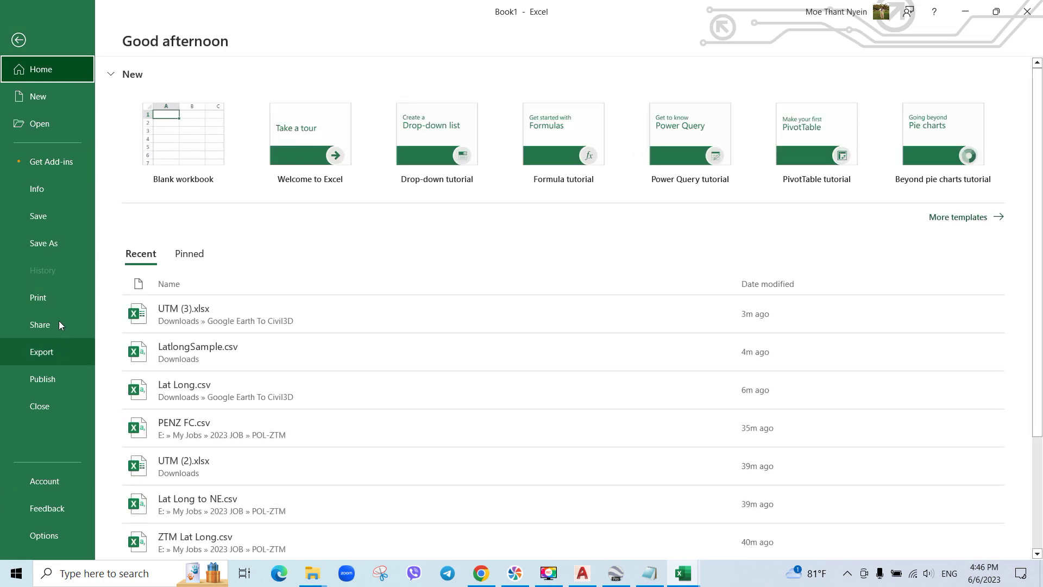
{"action": "left_click", "coordinate": [48, 243]}
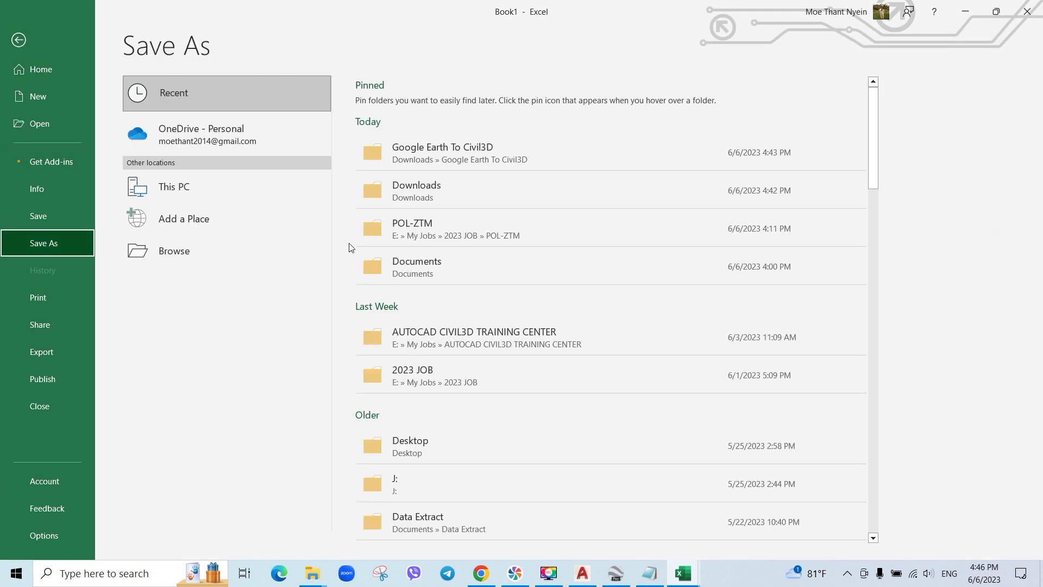
{"action": "left_click", "coordinate": [526, 165]}
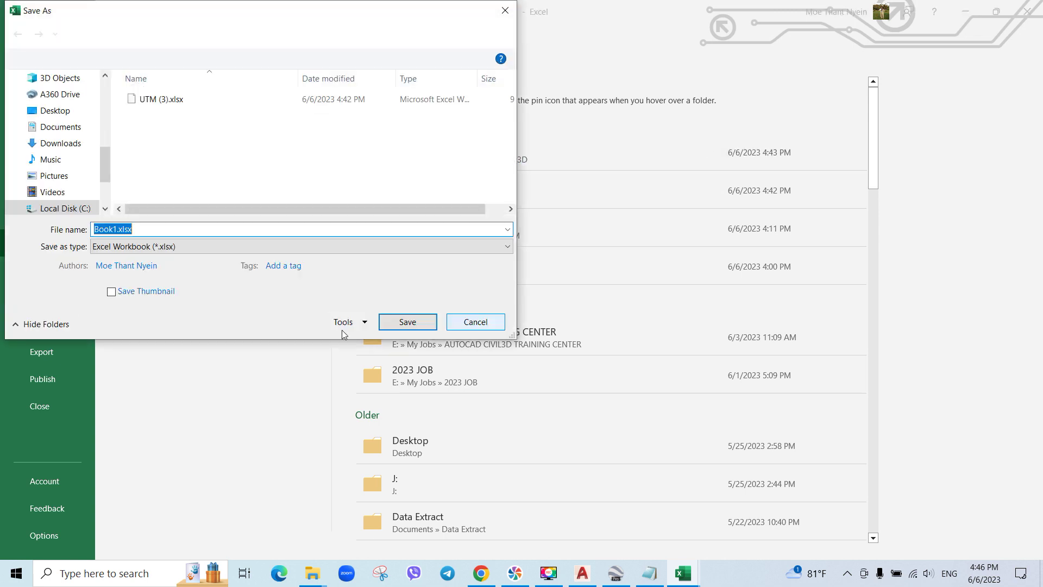
{"action": "type", "text": "PENZD"}
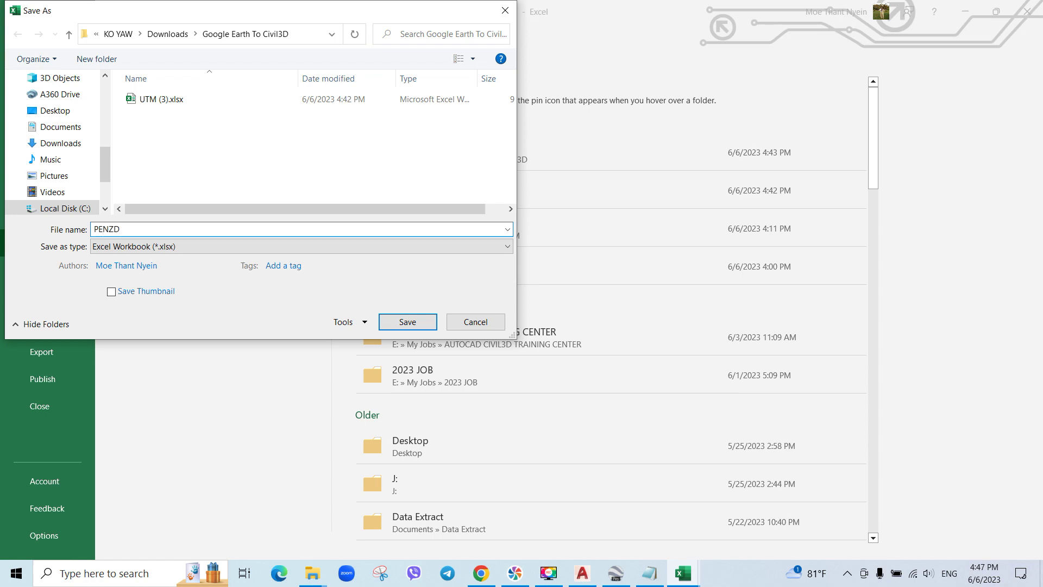
{"action": "left_click", "coordinate": [348, 249]}
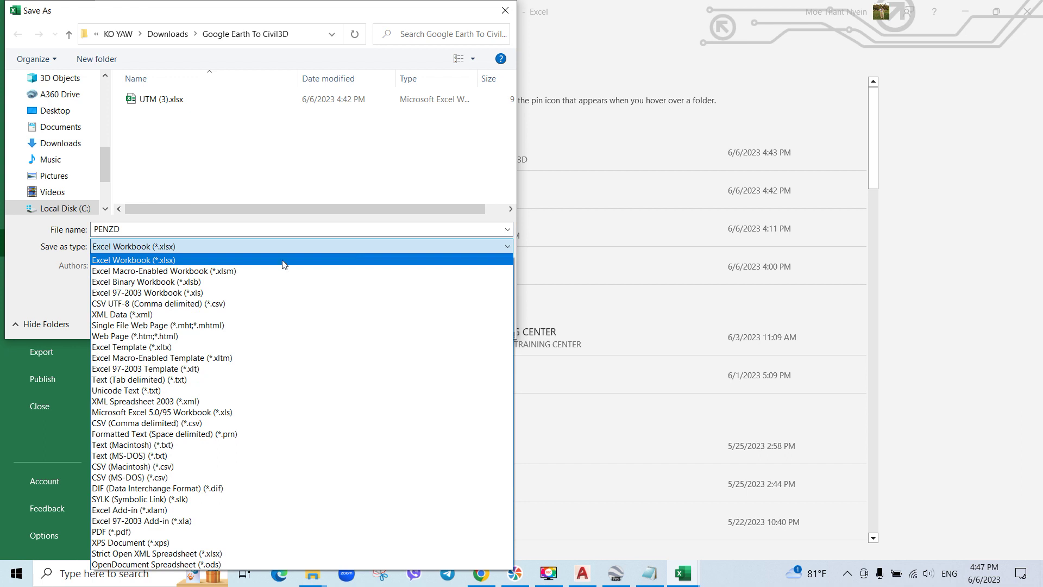
{"action": "left_click", "coordinate": [136, 427]}
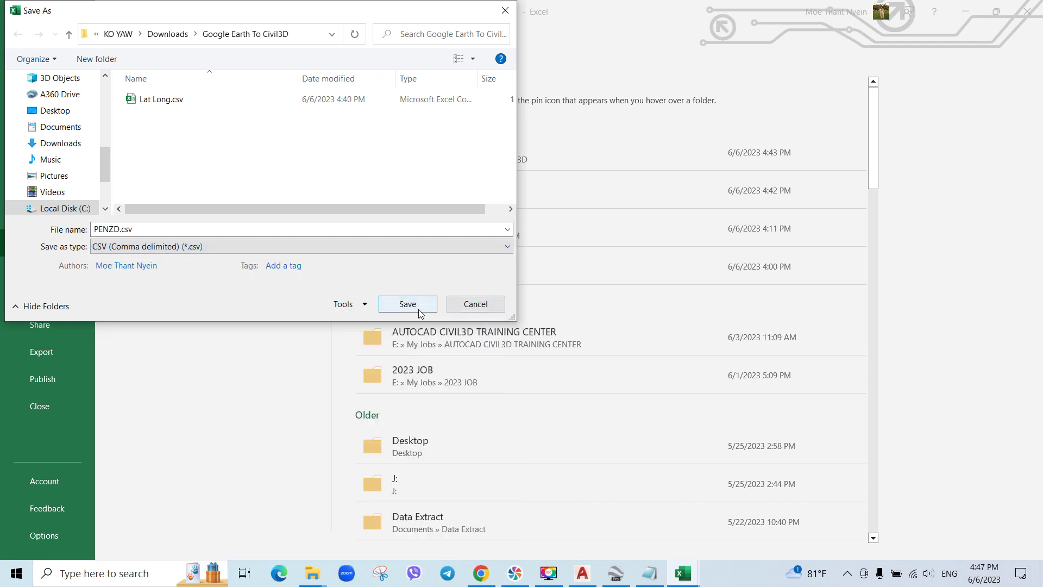
{"action": "left_click", "coordinate": [428, 306]}
{"action": "left_click", "coordinate": [478, 328]}
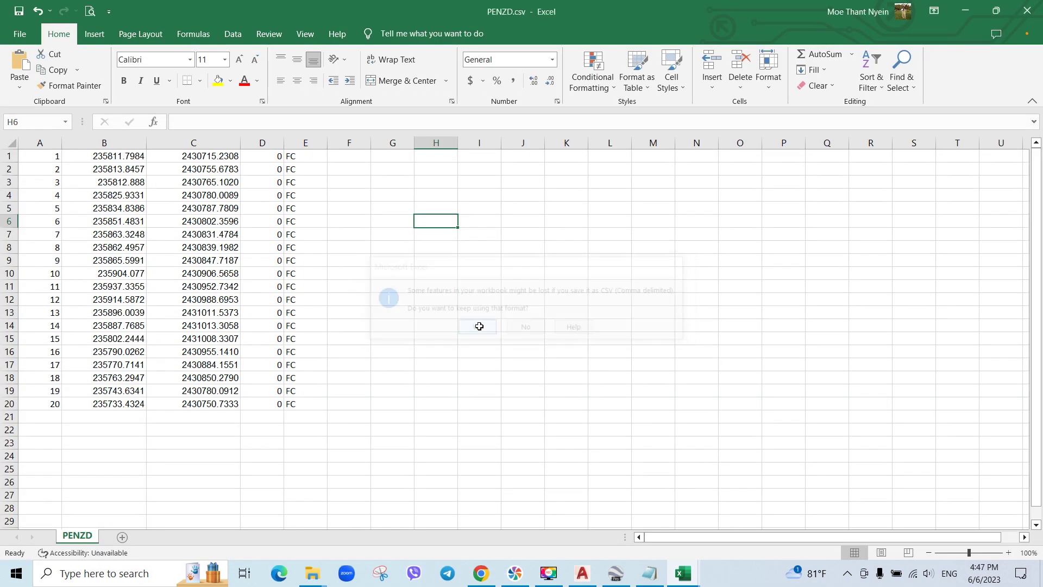
{"action": "left_click", "coordinate": [480, 389]}
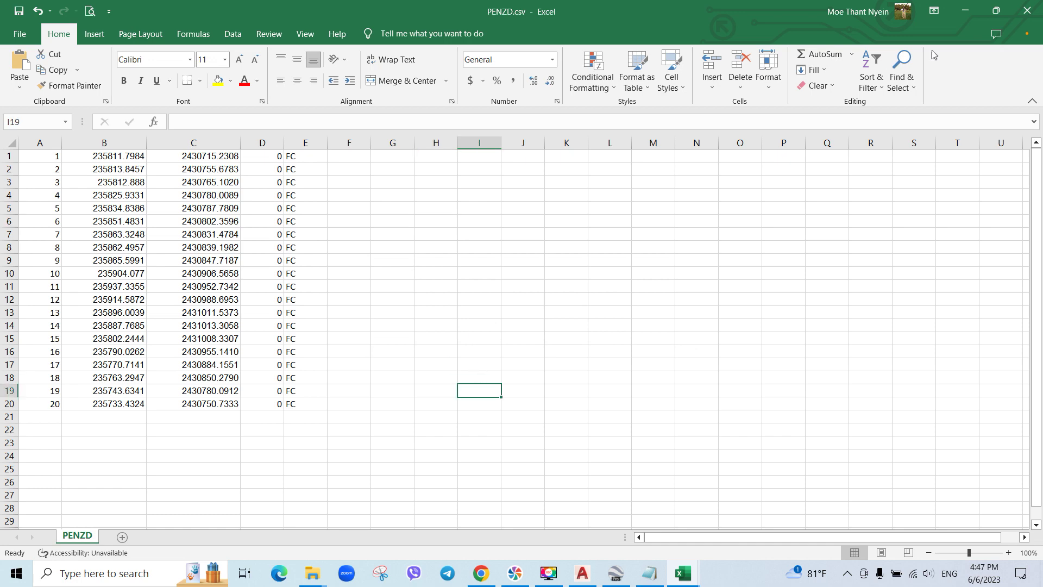
Close the PENZD.csv and UTM (3).xlsx workbooks and the remaining spreadsheet window.
{"action": "left_click", "coordinate": [1039, 6]}
{"action": "left_click", "coordinate": [570, 413]}
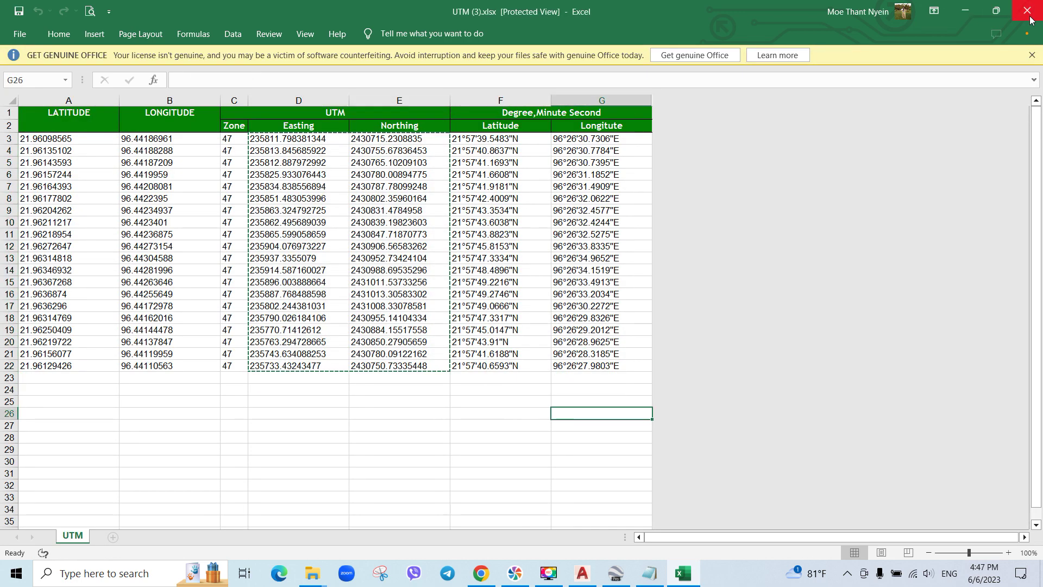
{"action": "left_click", "coordinate": [1034, 54]}
{"action": "left_click", "coordinate": [1030, 10]}
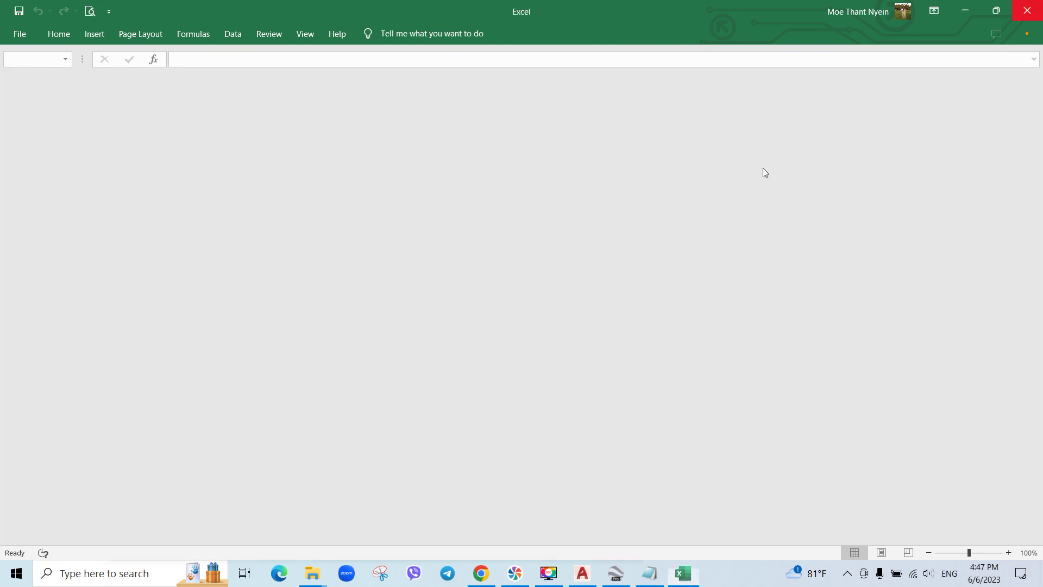
{"action": "left_click", "coordinate": [489, 342]}
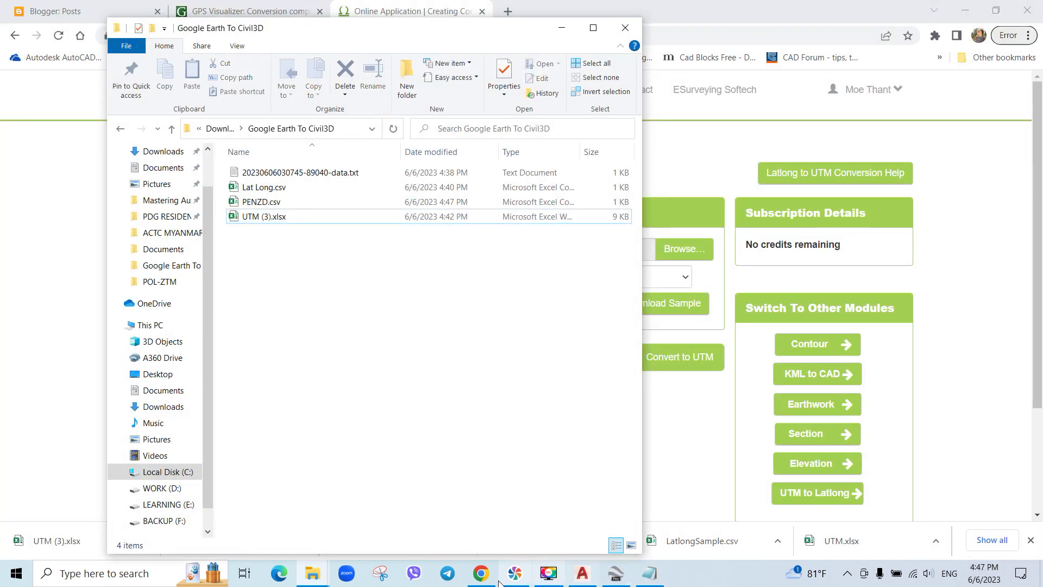
Switch to AutoCAD Civil 3D and create a new drawing from the _AutoCAD Civil 3D (Metric) NCS.dwt template.
{"action": "left_click", "coordinate": [582, 573]}
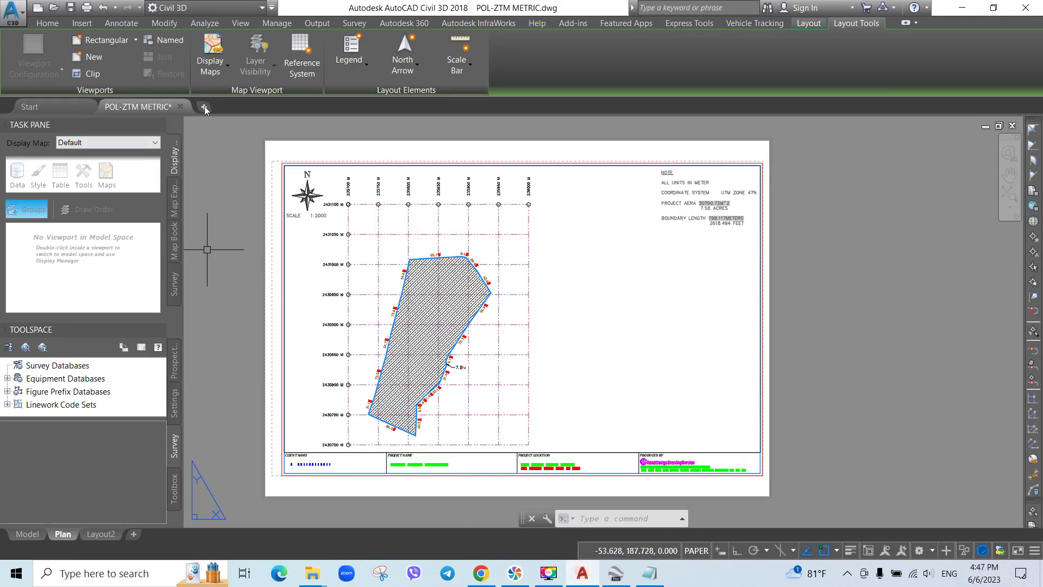
{"action": "left_click", "coordinate": [22, 15]}
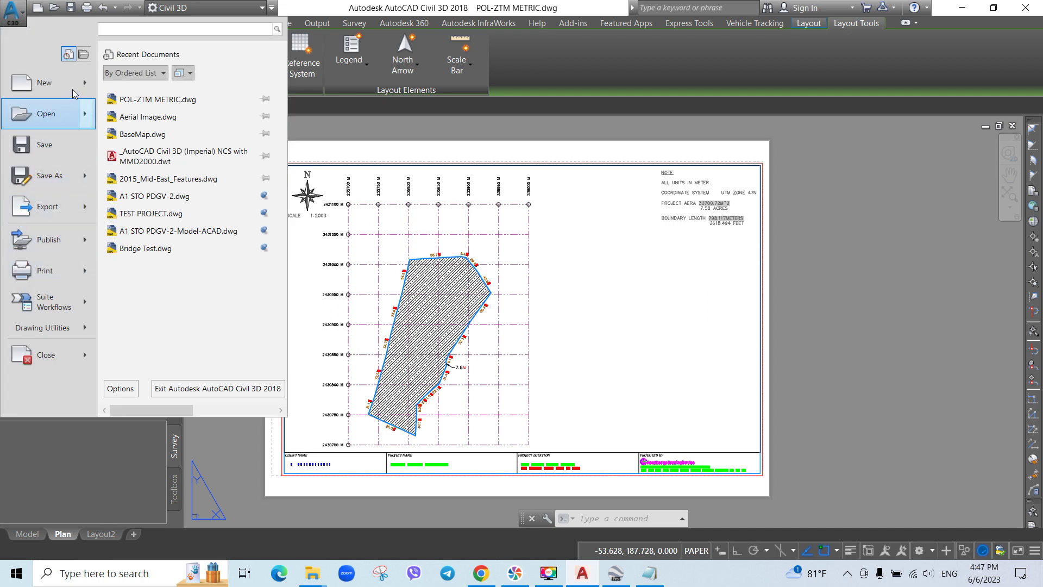
{"action": "mouse_move", "coordinate": [65, 84]}
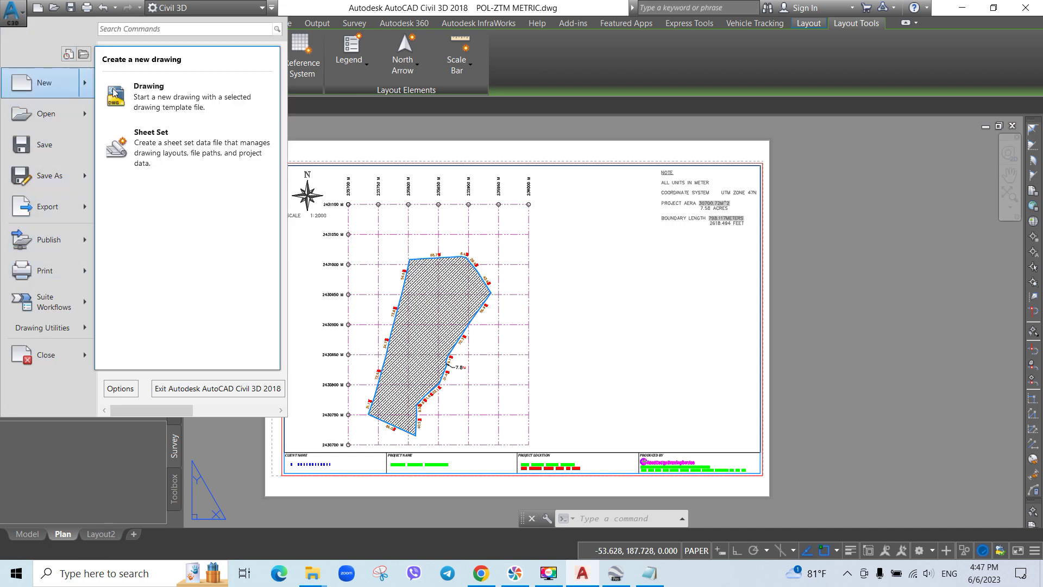
{"action": "left_click", "coordinate": [175, 92]}
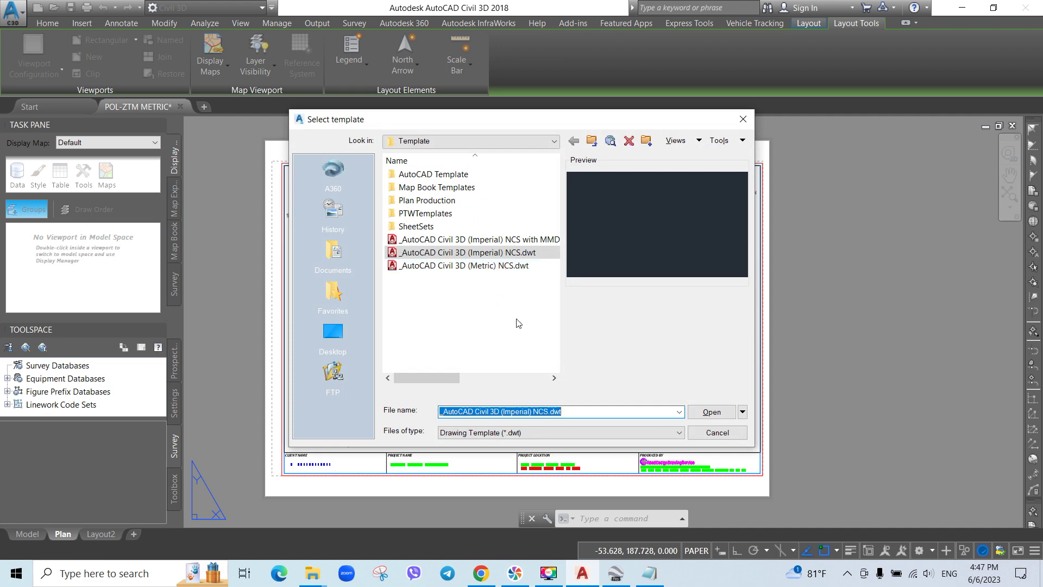
{"action": "left_click", "coordinate": [481, 266]}
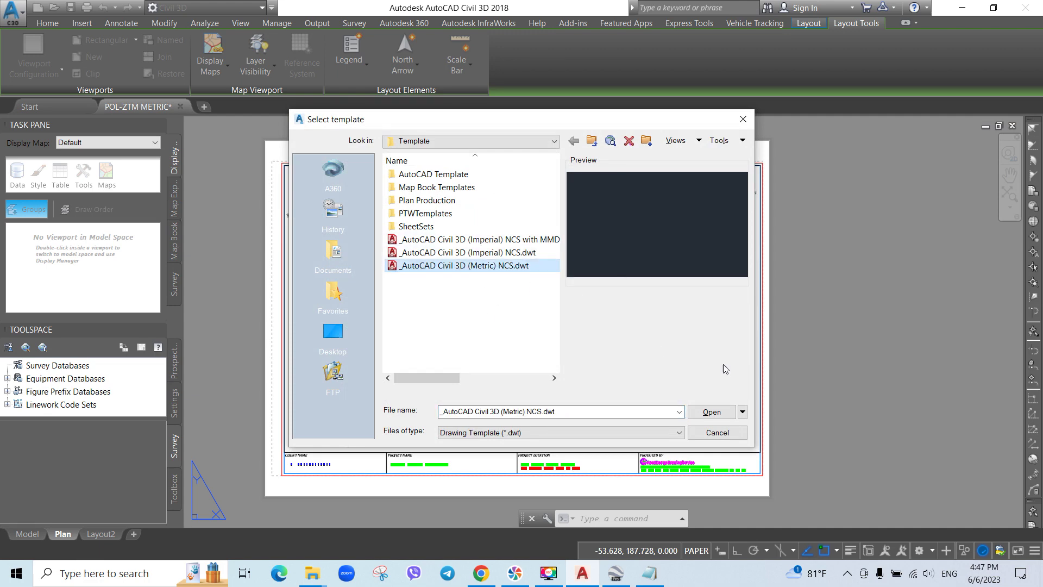
{"action": "left_click", "coordinate": [712, 413]}
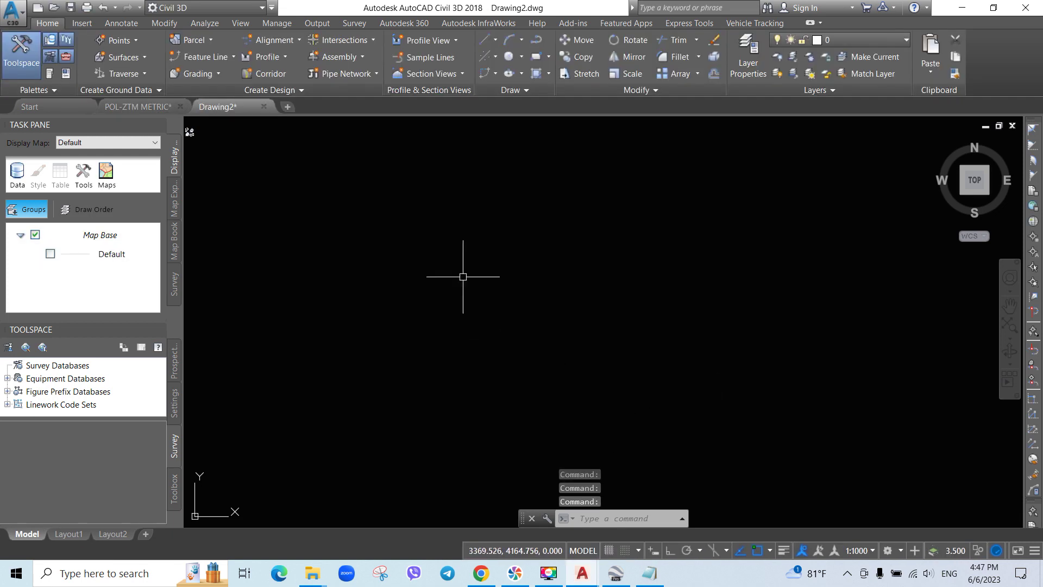
Start a point import from the point creation tools and choose the point file format matching the PENZD column order.
{"action": "left_click", "coordinate": [138, 41]}
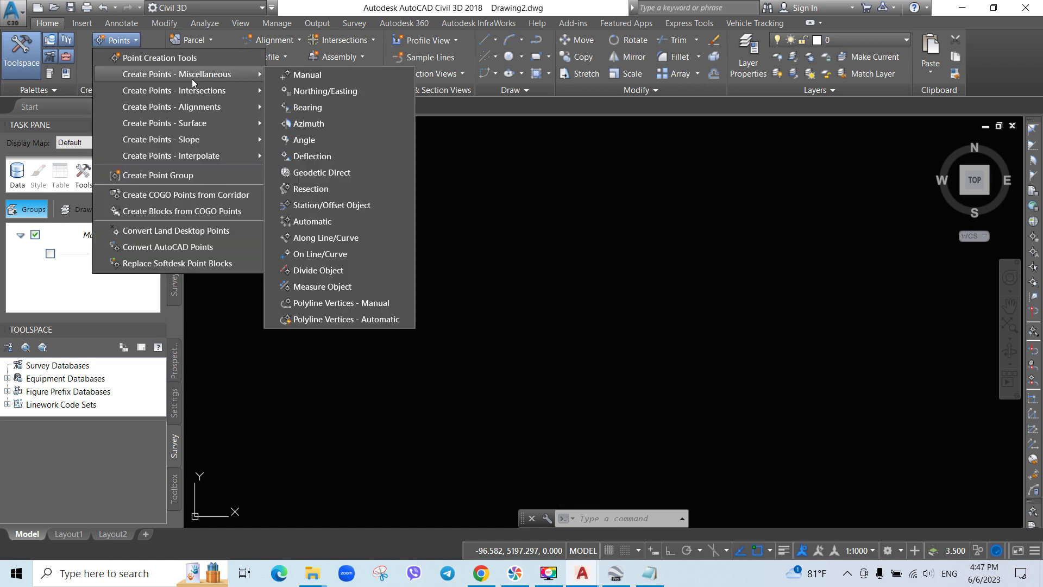
{"action": "left_click", "coordinate": [183, 59]}
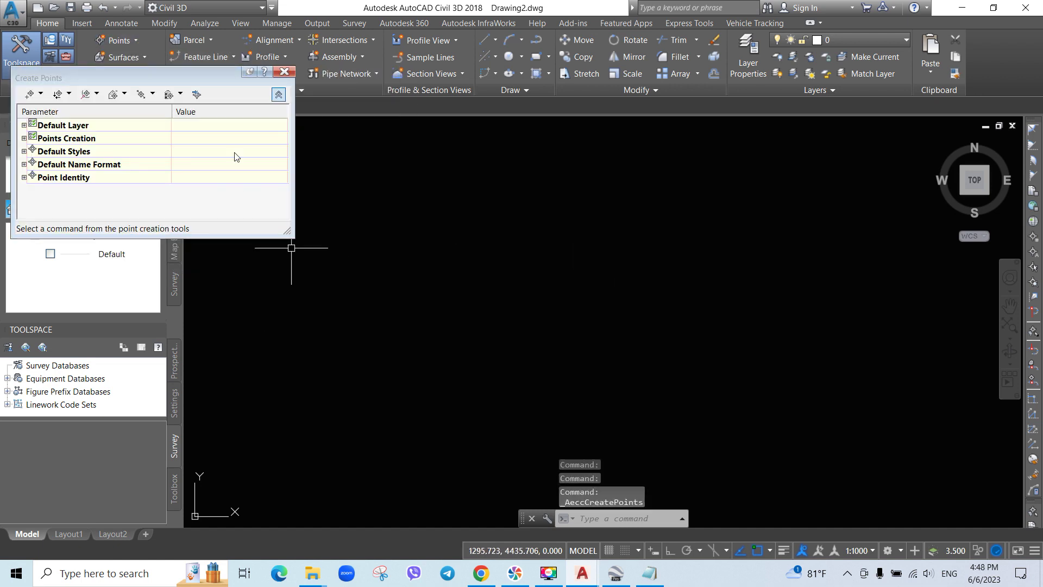
{"action": "left_click", "coordinate": [197, 95]}
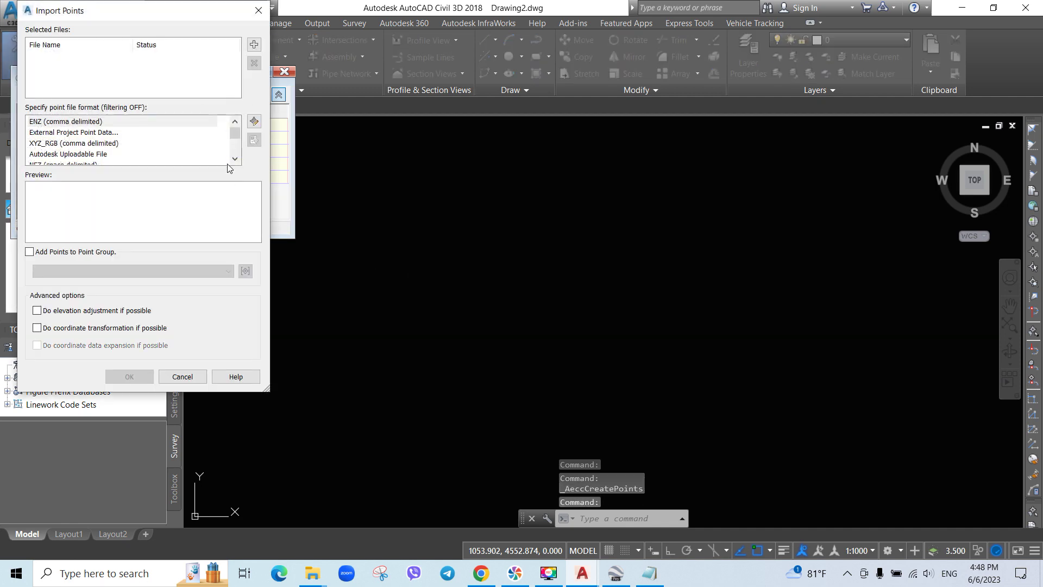
{"action": "left_click_drag", "start_coordinate": [236, 135], "coordinate": [234, 172]}
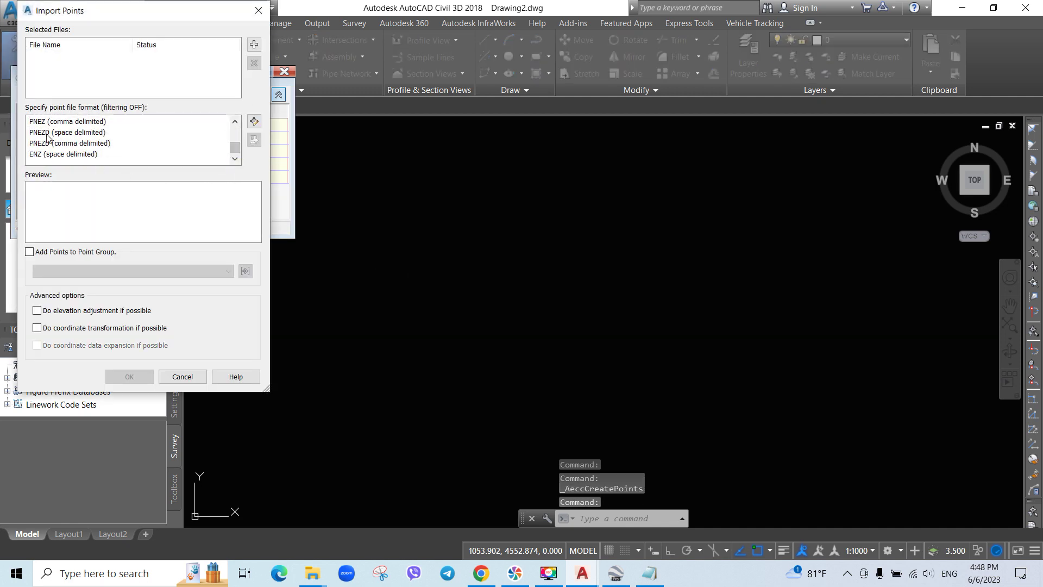
{"action": "left_click", "coordinate": [235, 122]}
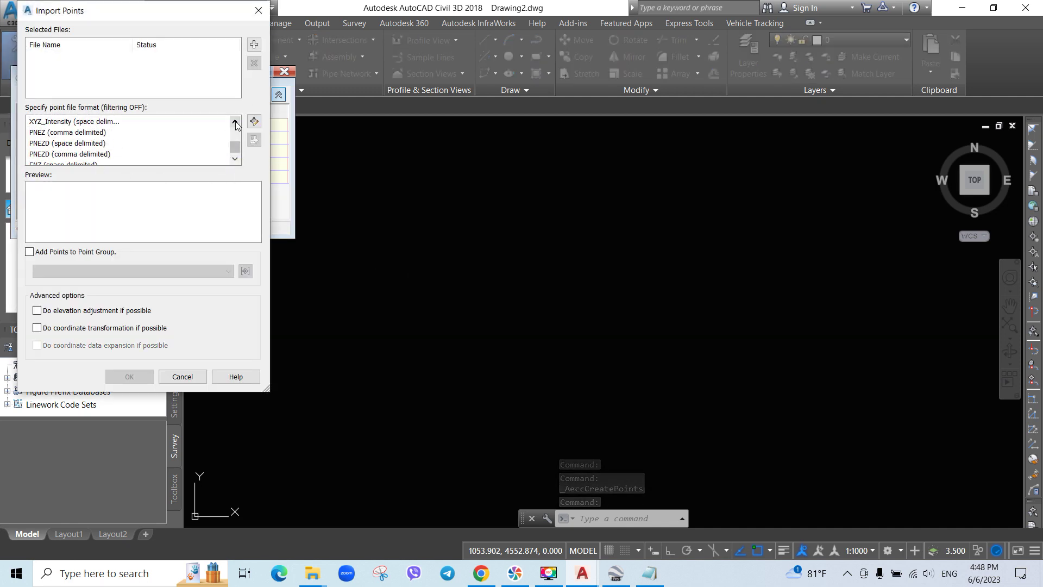
{"action": "left_click", "coordinate": [235, 122]}
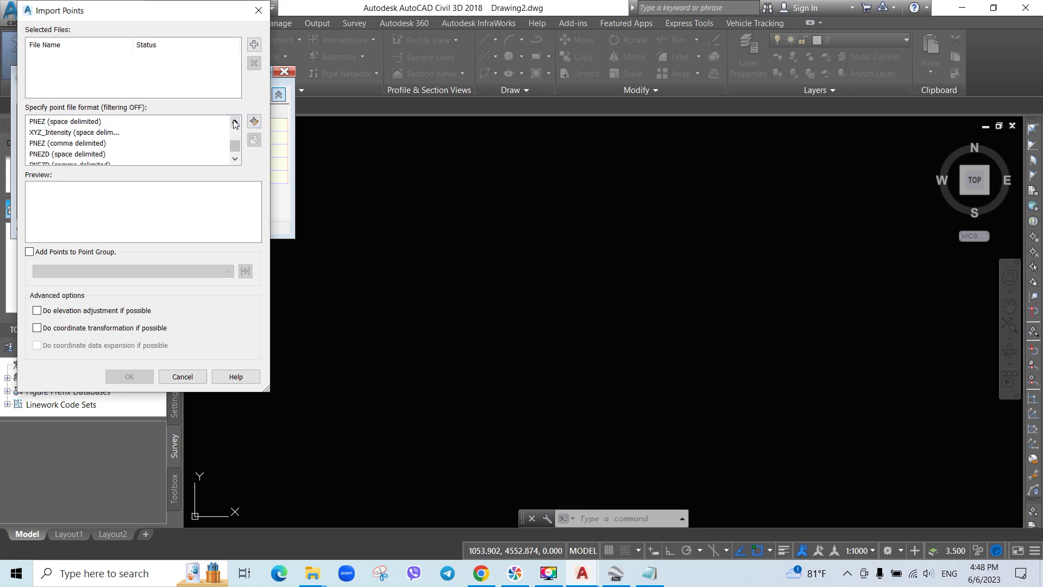
{"action": "left_click", "coordinate": [235, 123]}
{"action": "left_click", "coordinate": [235, 123]}
{"action": "left_click", "coordinate": [236, 122]}
{"action": "left_click", "coordinate": [235, 123]}
{"action": "left_click", "coordinate": [118, 123]}
Import the points from PENZD.csv in the Downloads folder Google Earth To Civil3D, and close the point creation tools.
{"action": "left_click", "coordinate": [253, 46]}
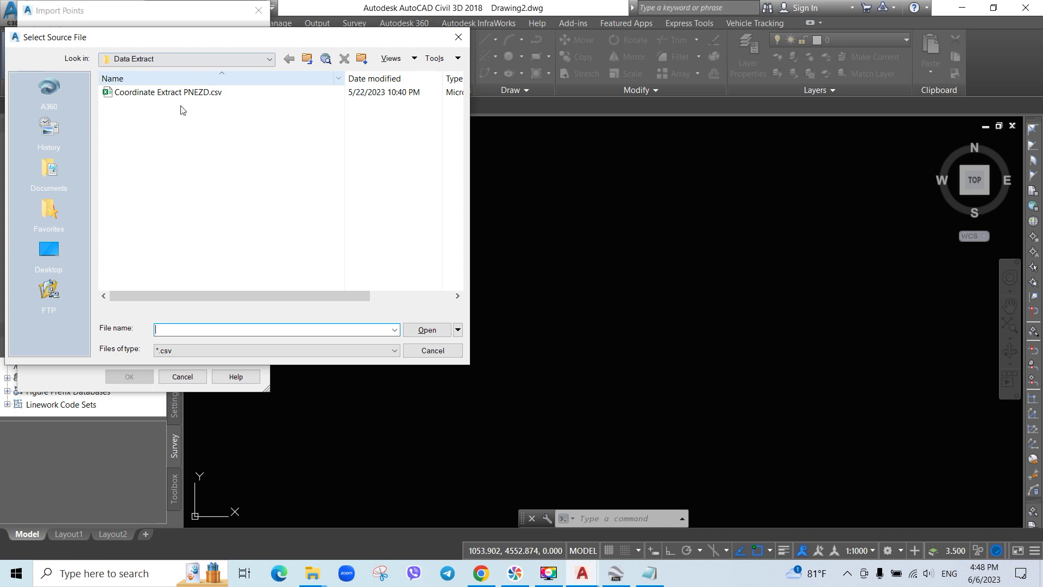
{"action": "left_click", "coordinate": [51, 256]}
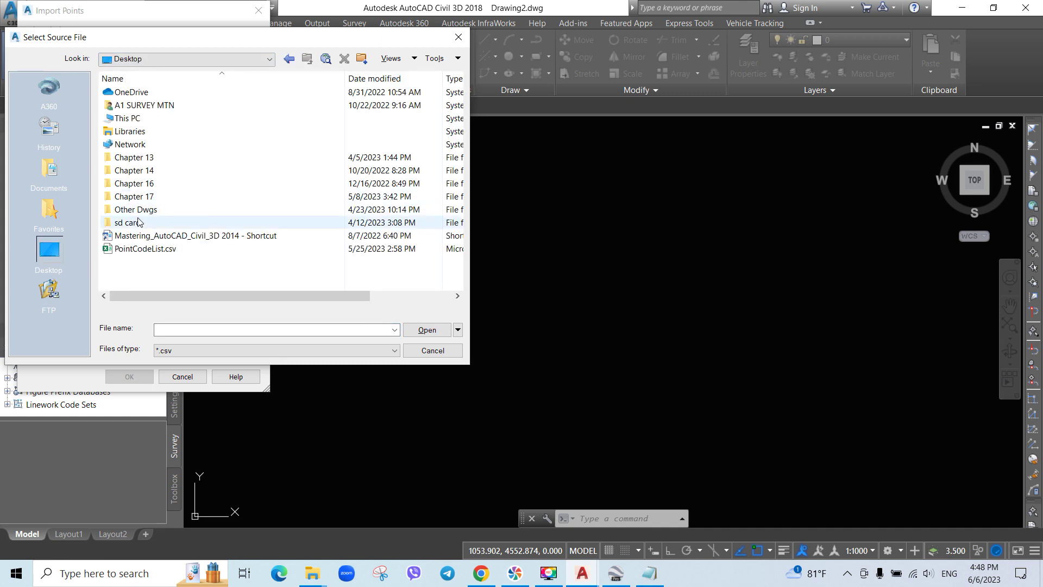
{"action": "left_click", "coordinate": [239, 58]}
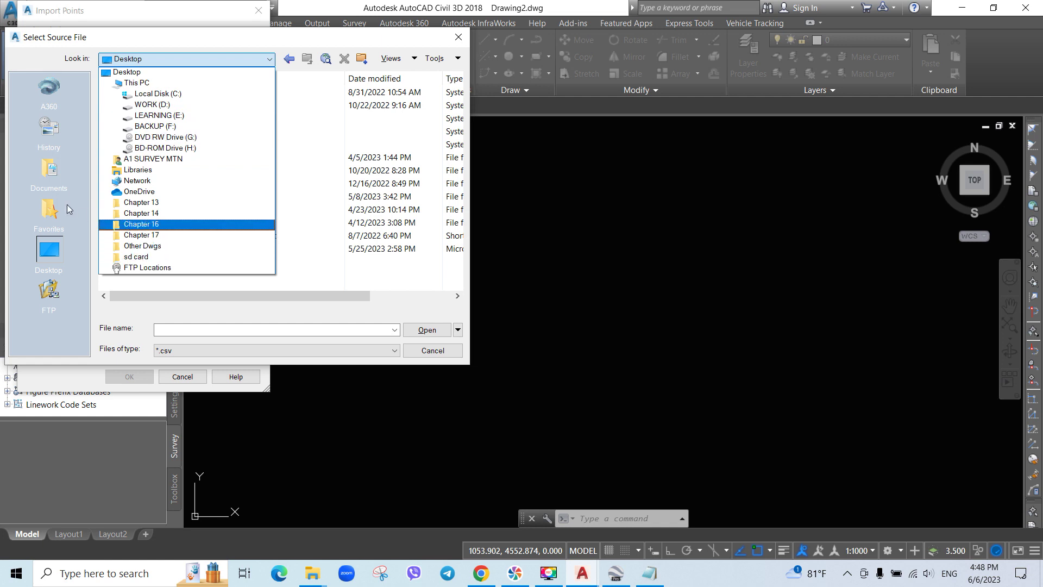
{"action": "left_click", "coordinate": [159, 93]}
{"action": "double_click", "coordinate": [126, 239]}
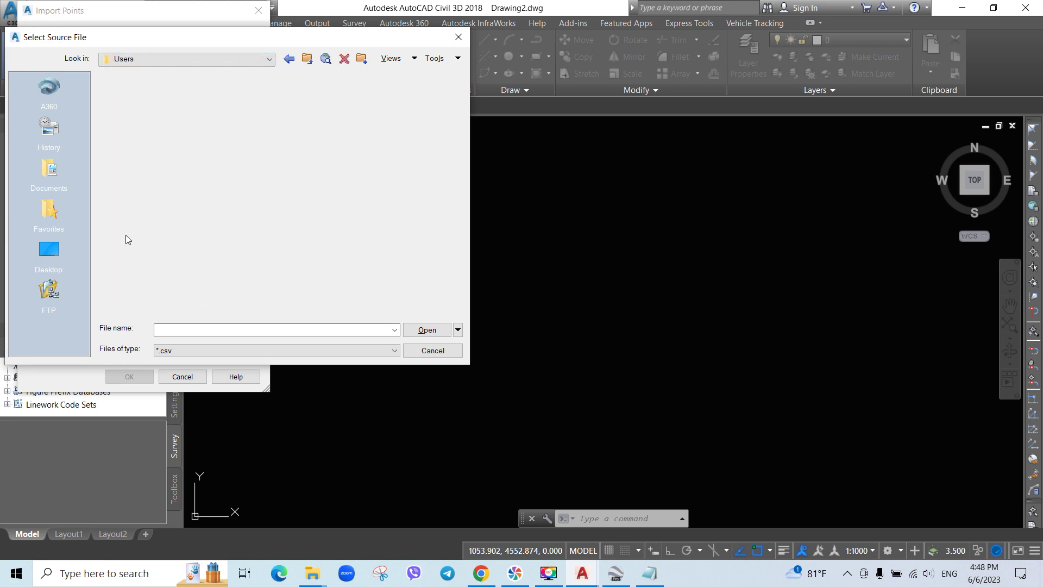
{"action": "double_click", "coordinate": [135, 106]}
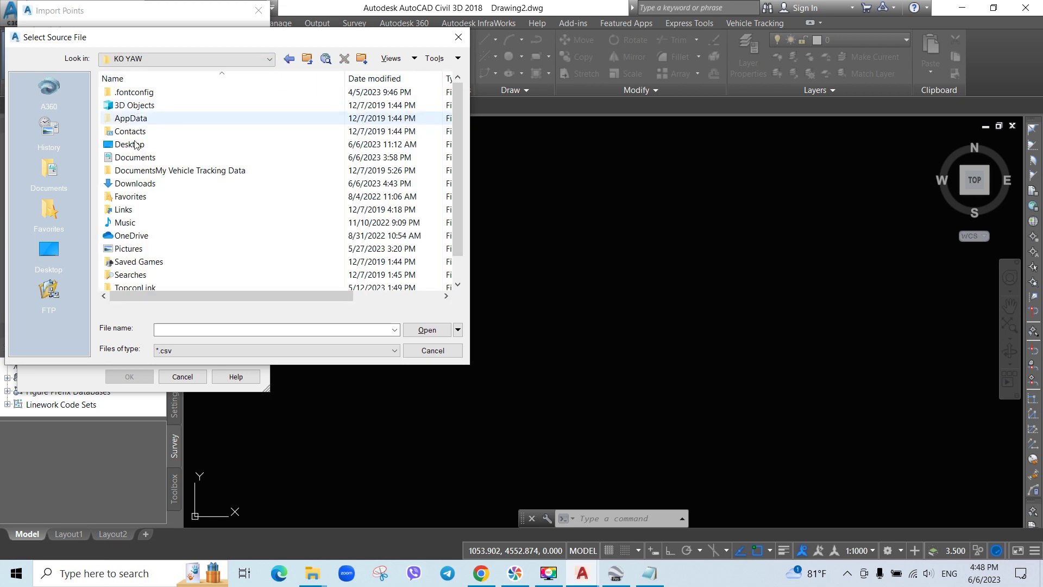
{"action": "double_click", "coordinate": [133, 183]}
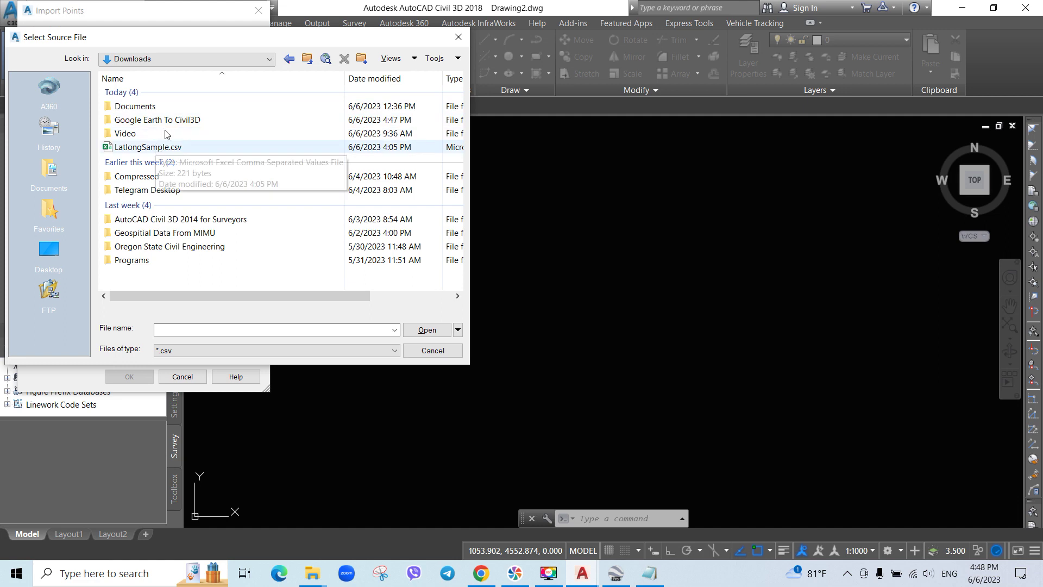
{"action": "double_click", "coordinate": [168, 119]}
{"action": "left_click", "coordinate": [134, 107]}
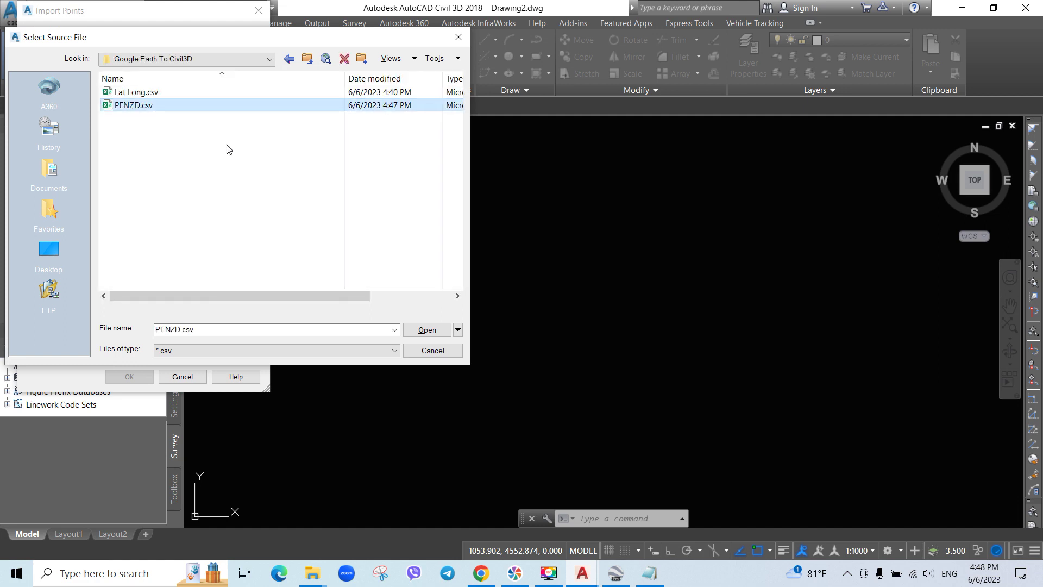
{"action": "left_click", "coordinate": [427, 330]}
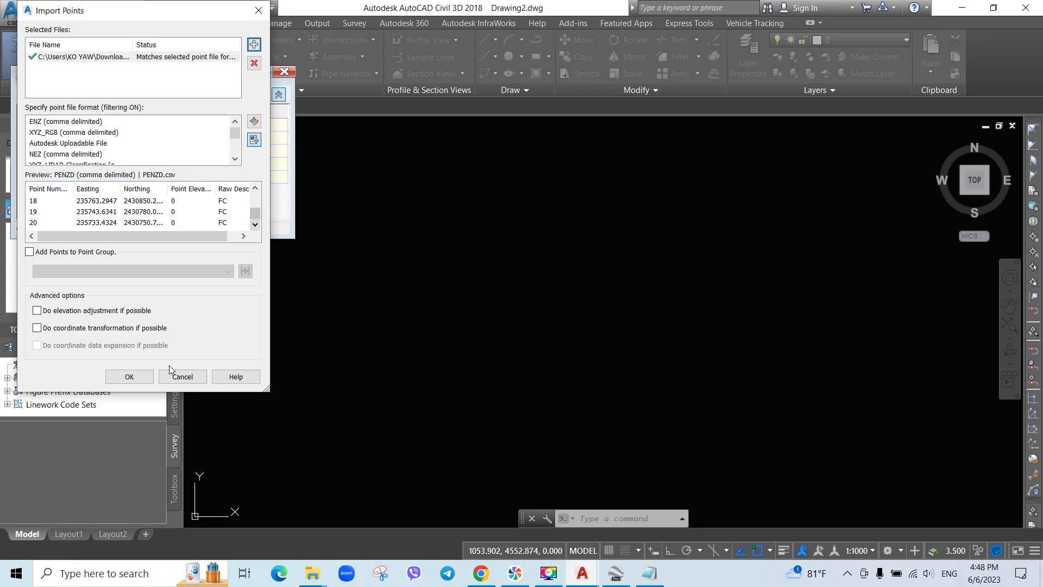
{"action": "left_click", "coordinate": [131, 377]}
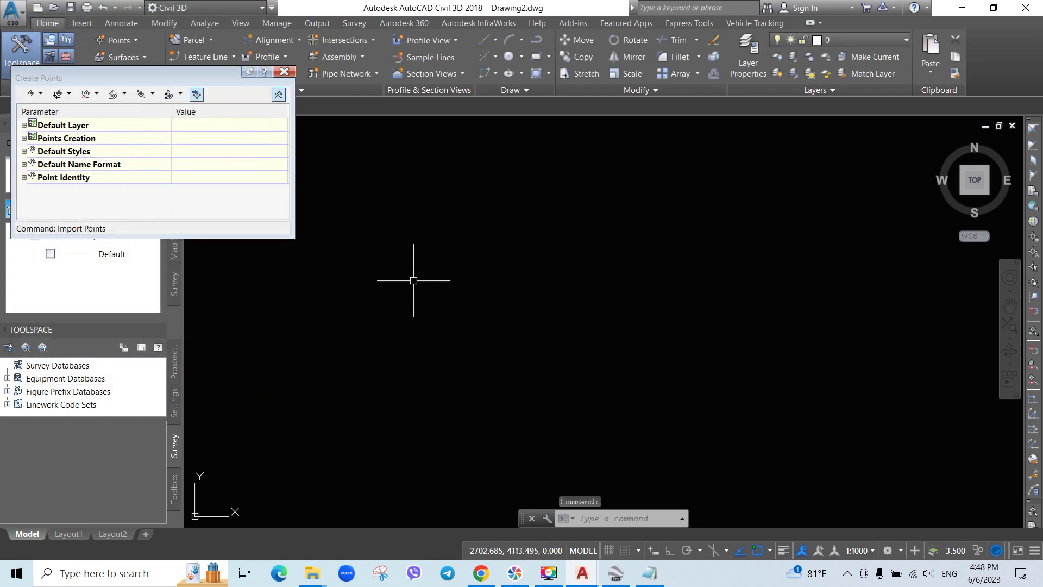
{"action": "left_click", "coordinate": [284, 71]}
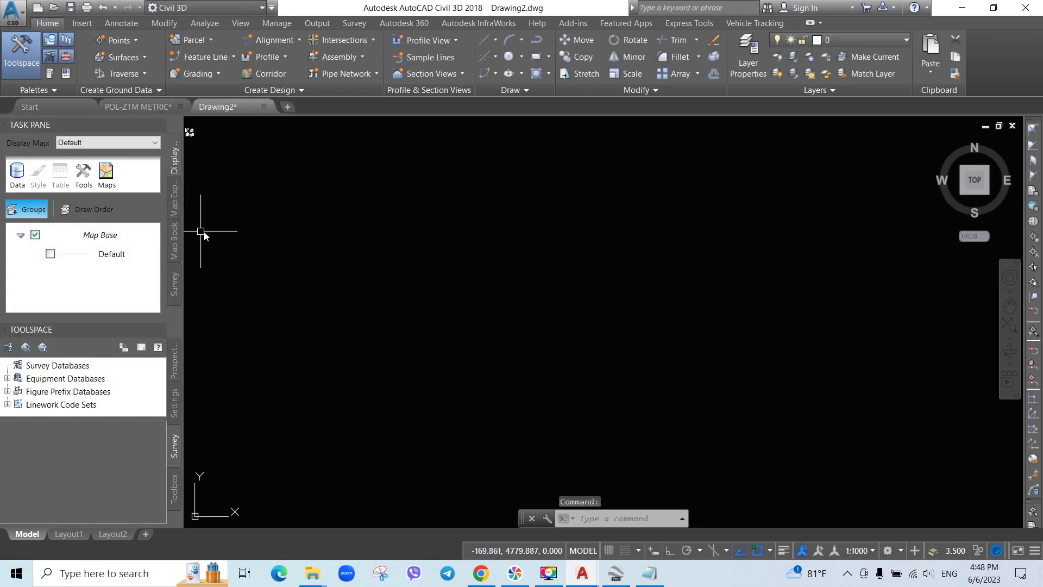
Close the map task pane and zoom the drawing to the _All Points point group.
{"action": "left_click", "coordinate": [158, 125]}
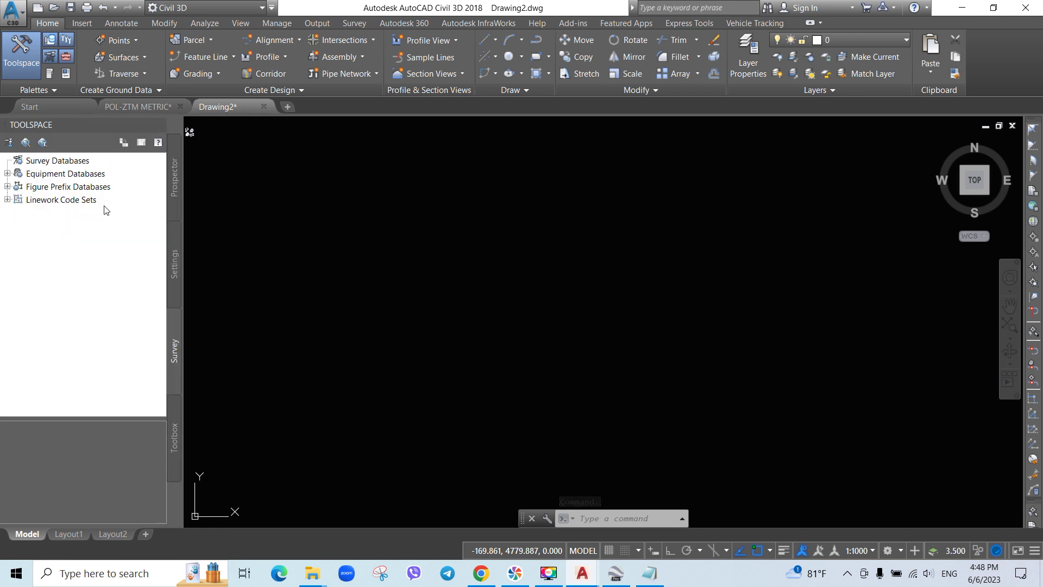
{"action": "left_click", "coordinate": [173, 174]}
{"action": "left_click", "coordinate": [18, 201]}
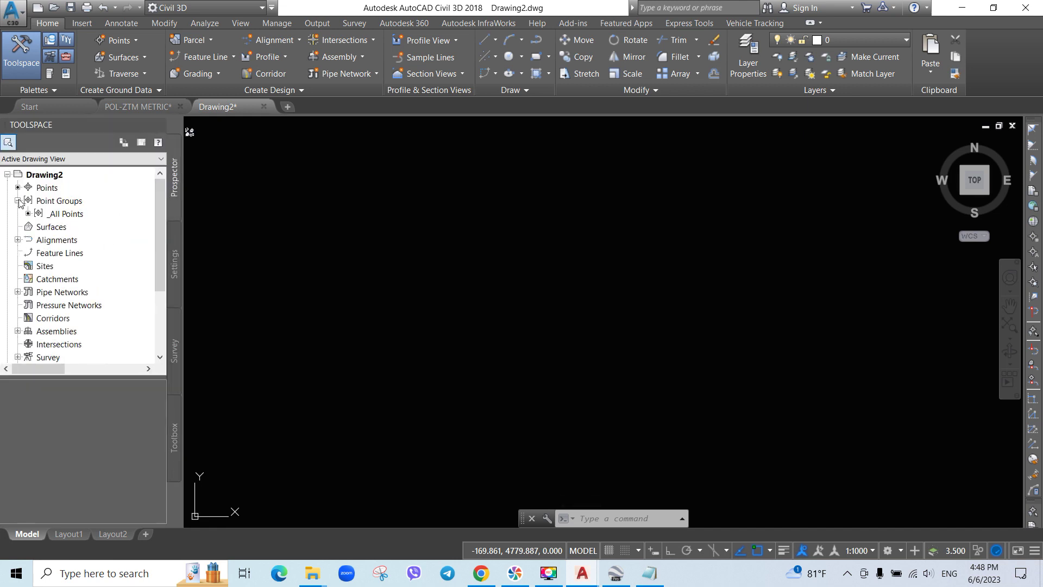
{"action": "left_click", "coordinate": [64, 215]}
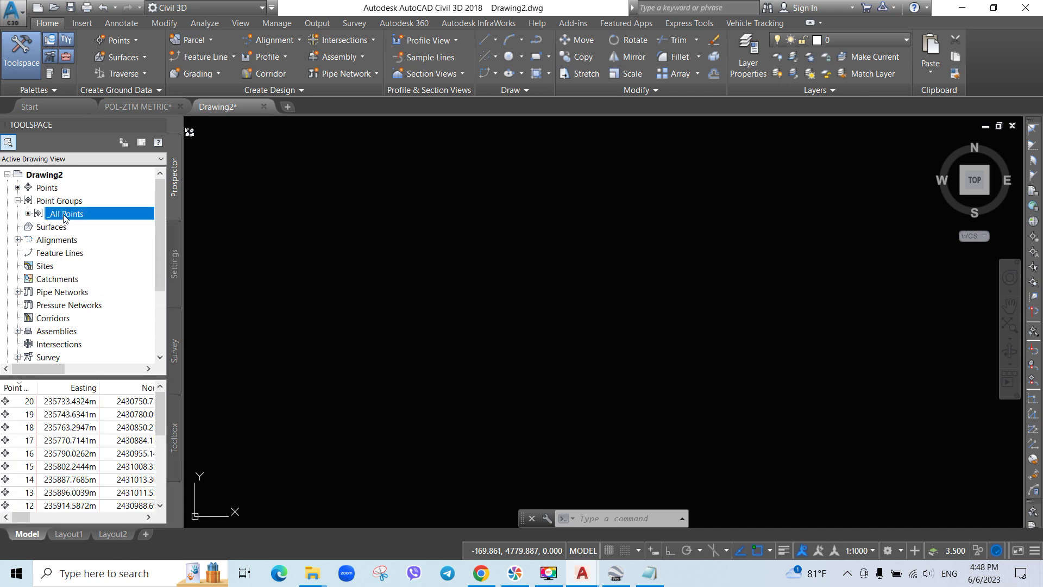
{"action": "right_click", "coordinate": [63, 215]}
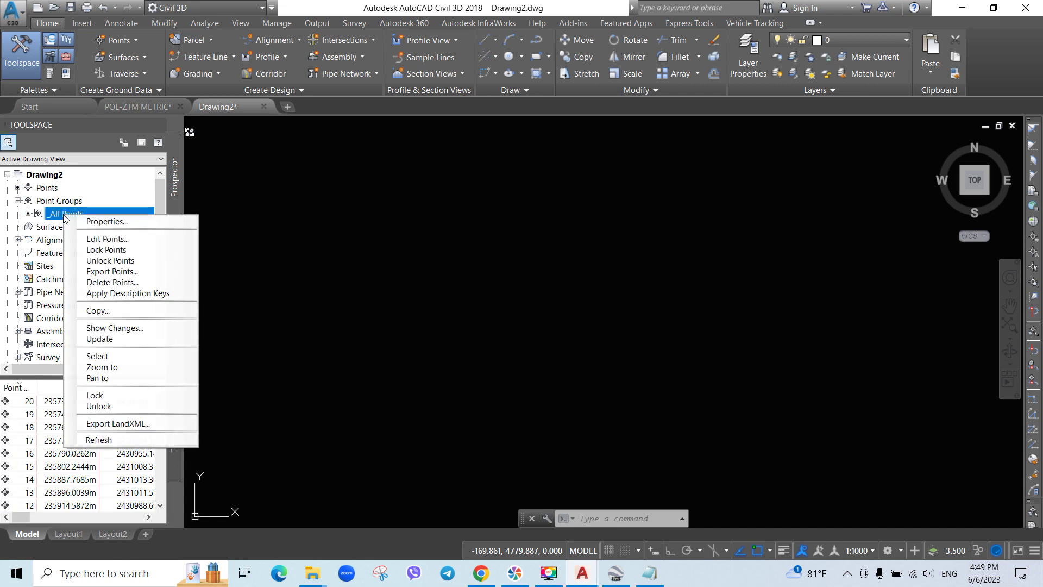
{"action": "left_click", "coordinate": [120, 368]}
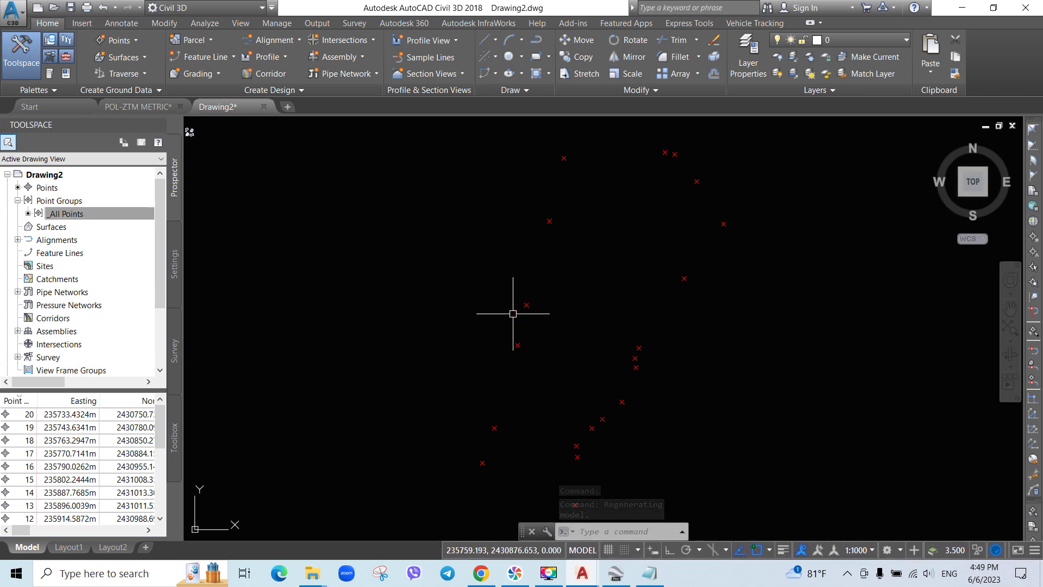
Draw a closed polyline through point numbers 1-20 to form the parcel boundary.
{"action": "left_click", "coordinate": [539, 41]}
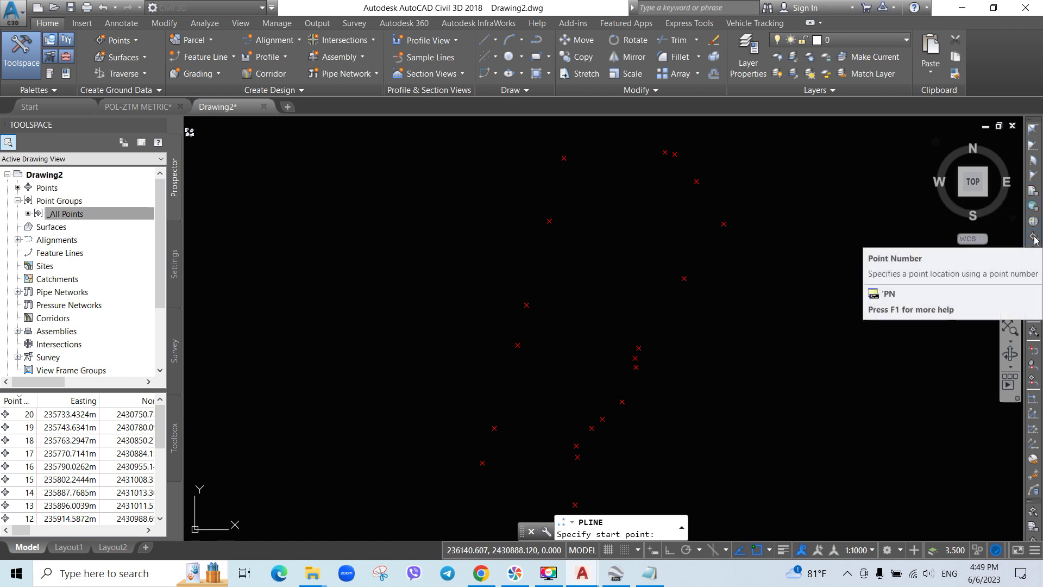
{"action": "left_click", "coordinate": [1034, 237]}
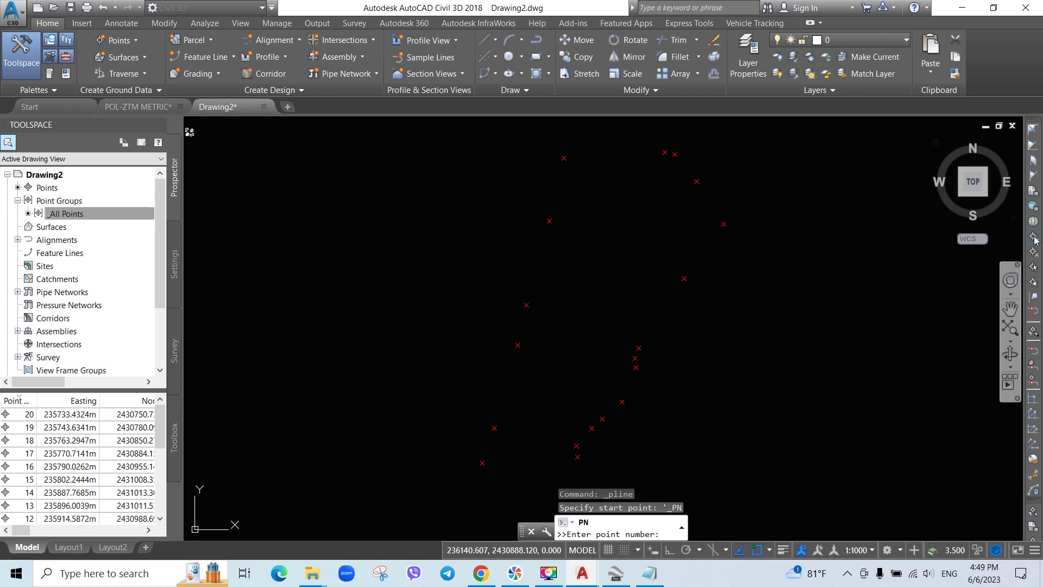
{"action": "type", "text": "1-20"}
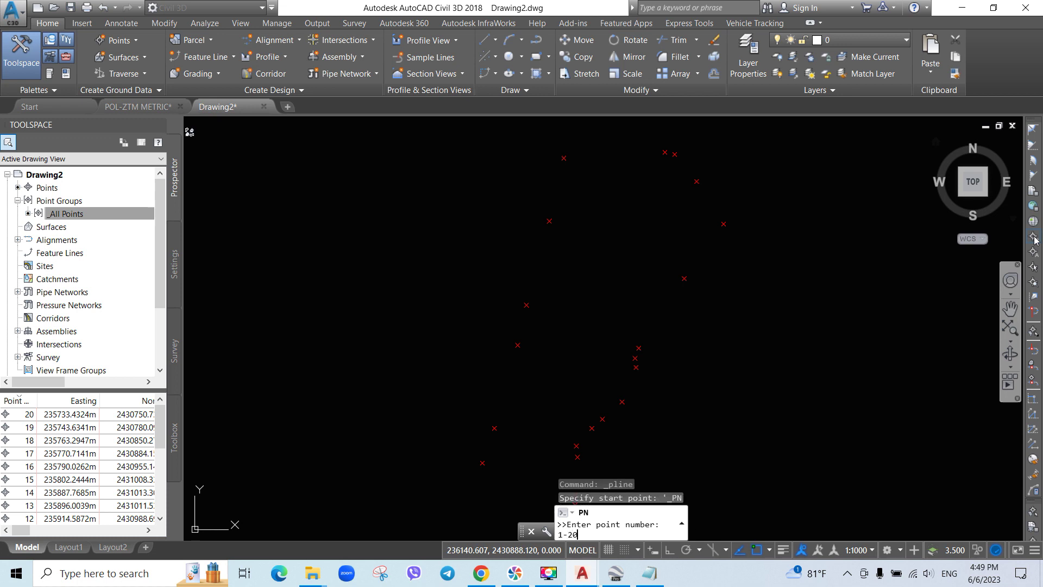
{"action": "key", "text": "Return"}
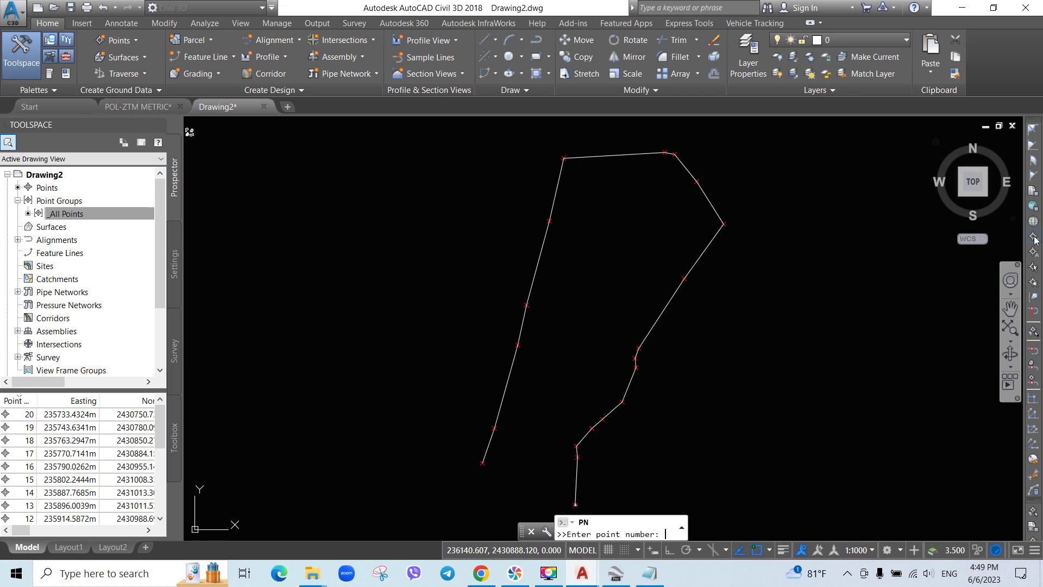
{"action": "middle_click_drag", "start_coordinate": [531, 417], "coordinate": [532, 341]}
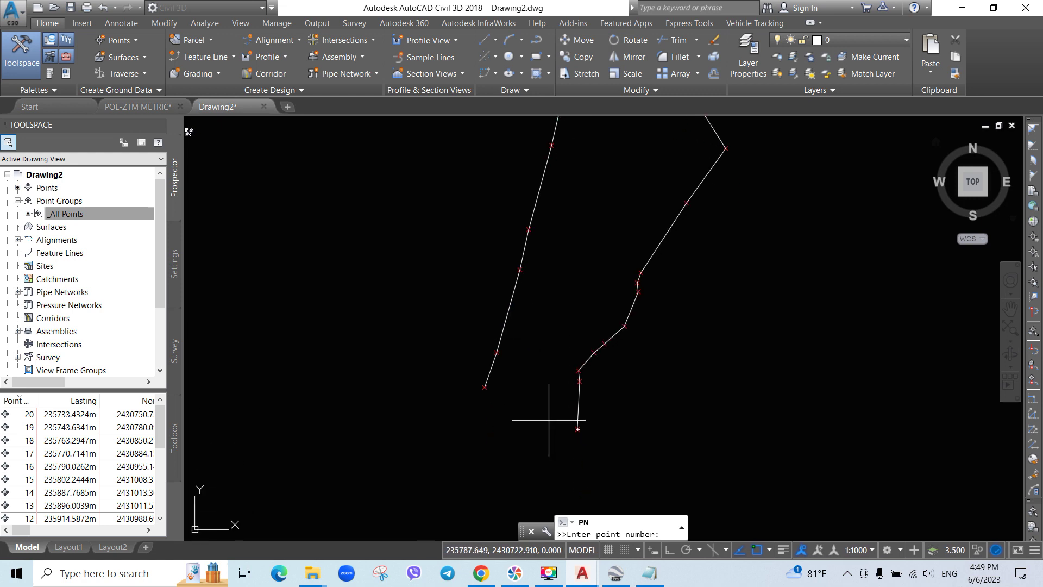
{"action": "key", "text": "Return"}
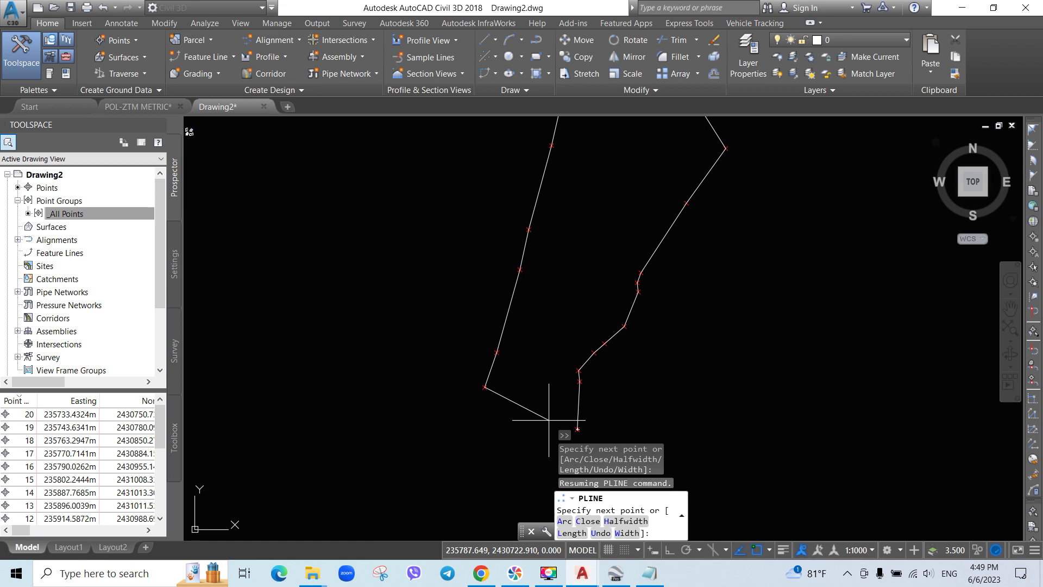
{"action": "left_click", "coordinate": [588, 521]}
{"action": "scroll", "coordinate": [559, 350], "scroll_direction": "down", "scroll_amount": 3}
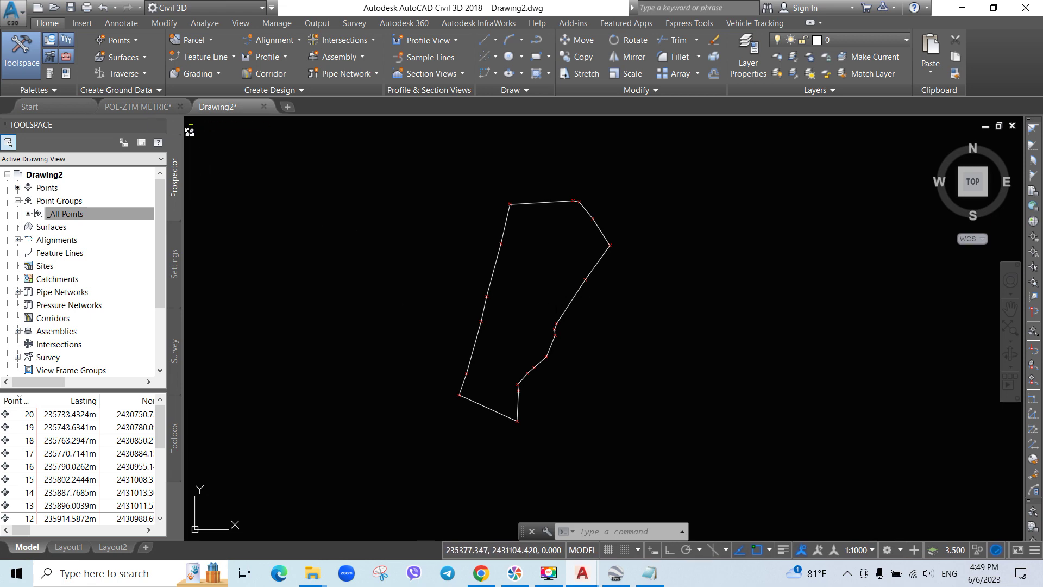
View the POL-ZTM METRIC drawing for comparison, return to Drawing2 and start attaching a DWG as an external reference.
{"action": "left_click", "coordinate": [159, 110]}
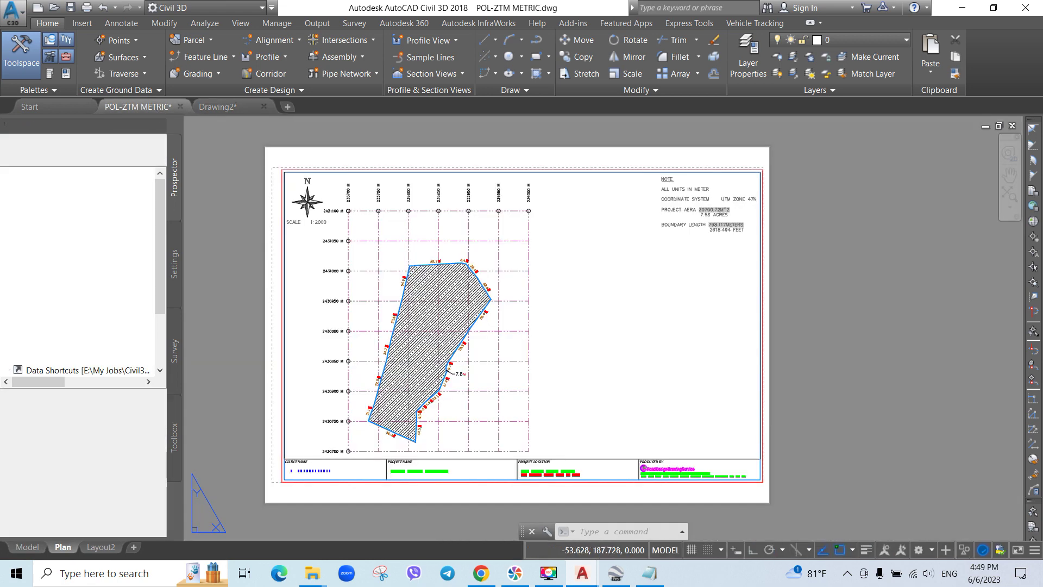
{"action": "left_click", "coordinate": [228, 107]}
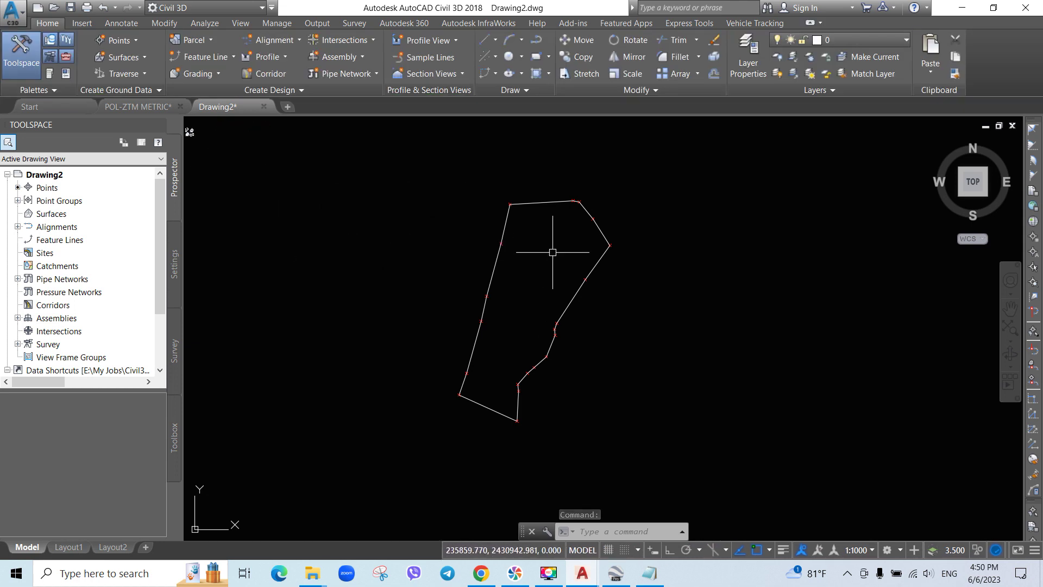
{"action": "type", "text": "XREF"}
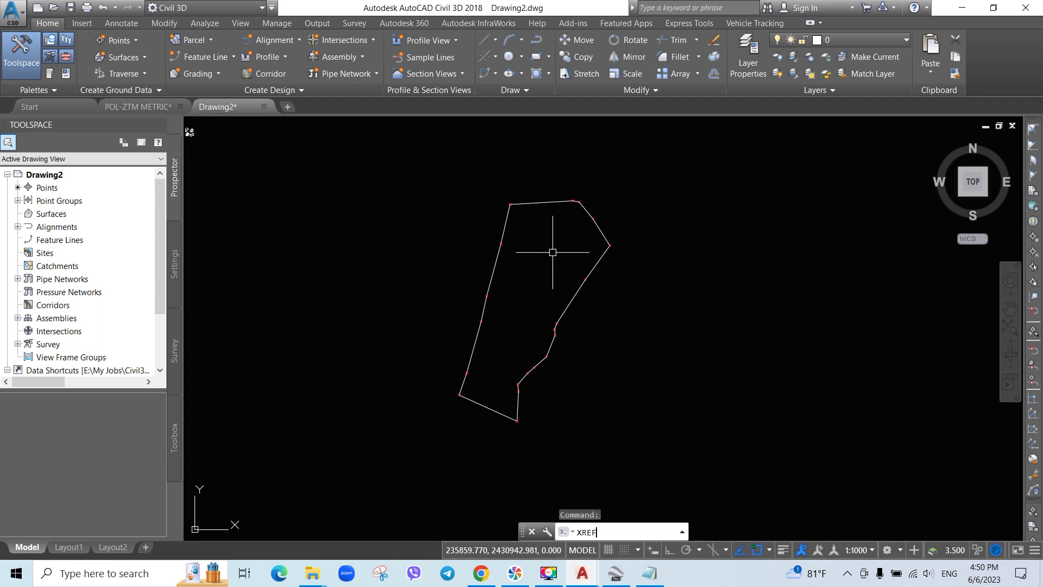
{"action": "key", "text": "Return"}
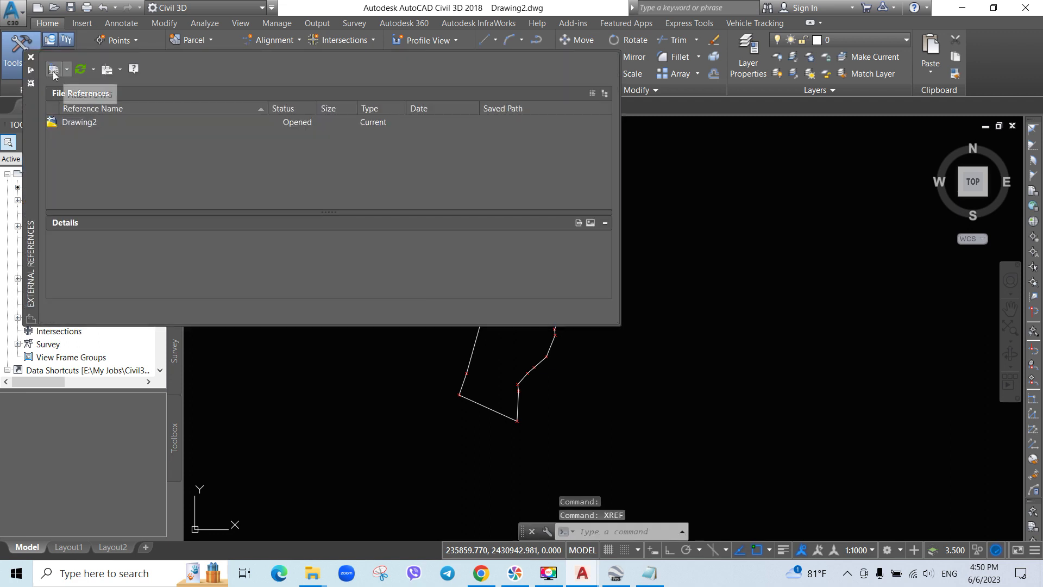
{"action": "left_click", "coordinate": [54, 71]}
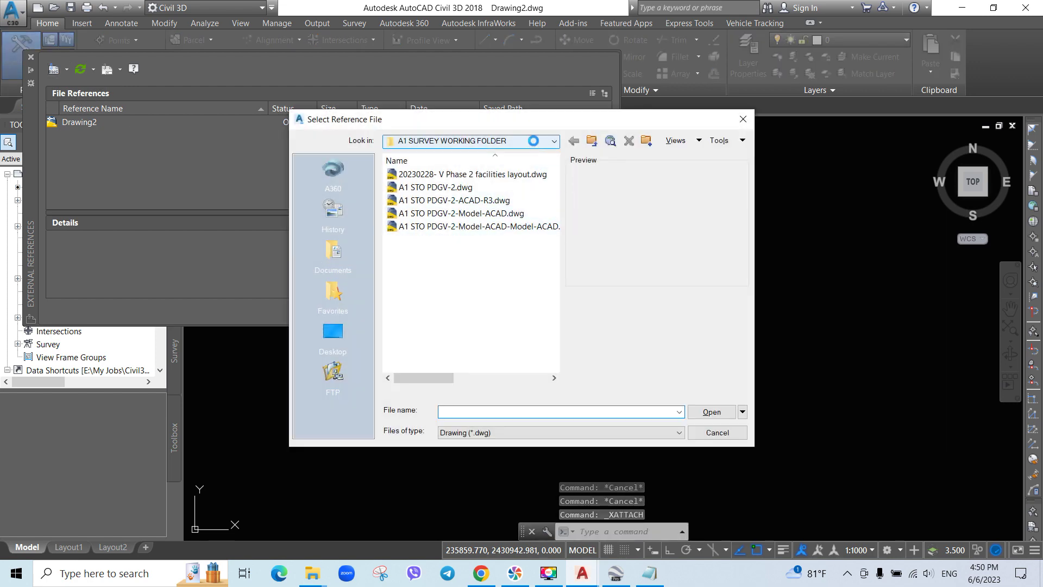
Choose POL-ZTM METRIC.dwg from the POL-ZTM folder, within My Jobs and 2023 JOB on drive E:, as the reference file.
{"action": "left_click", "coordinate": [516, 143]}
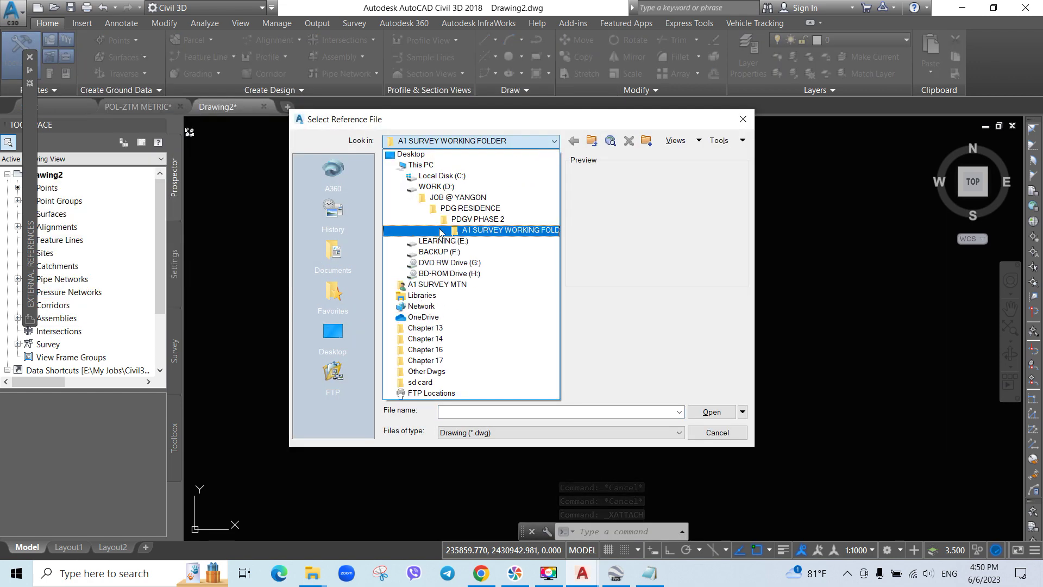
{"action": "left_click", "coordinate": [443, 177]}
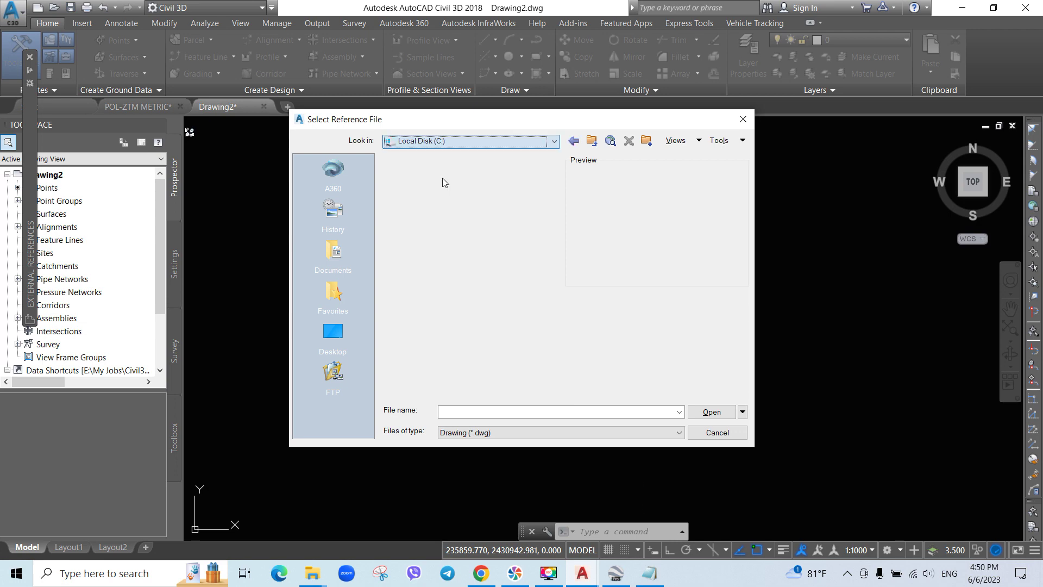
{"action": "left_click", "coordinate": [524, 141]}
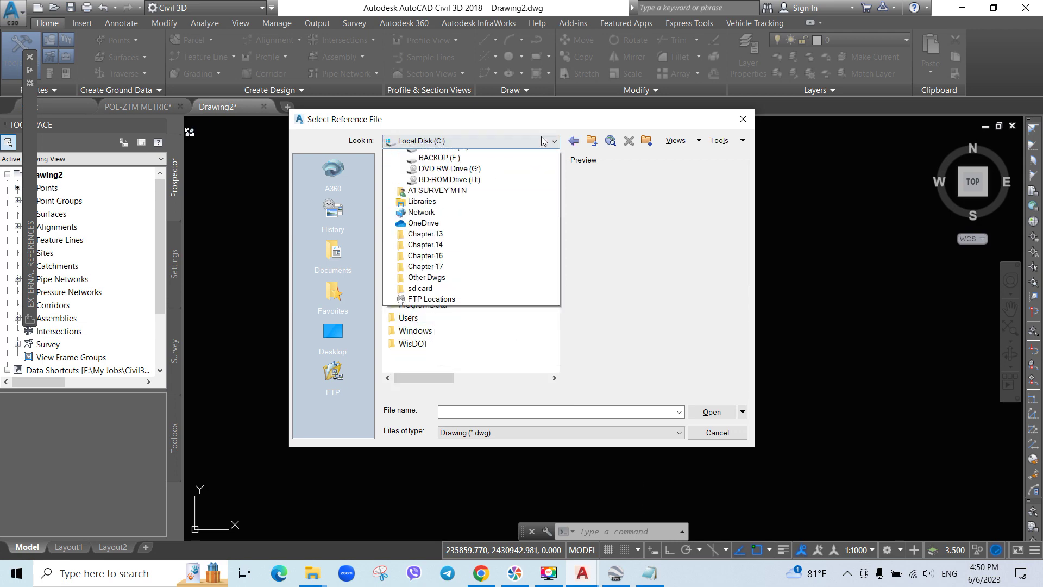
{"action": "left_click", "coordinate": [443, 202]}
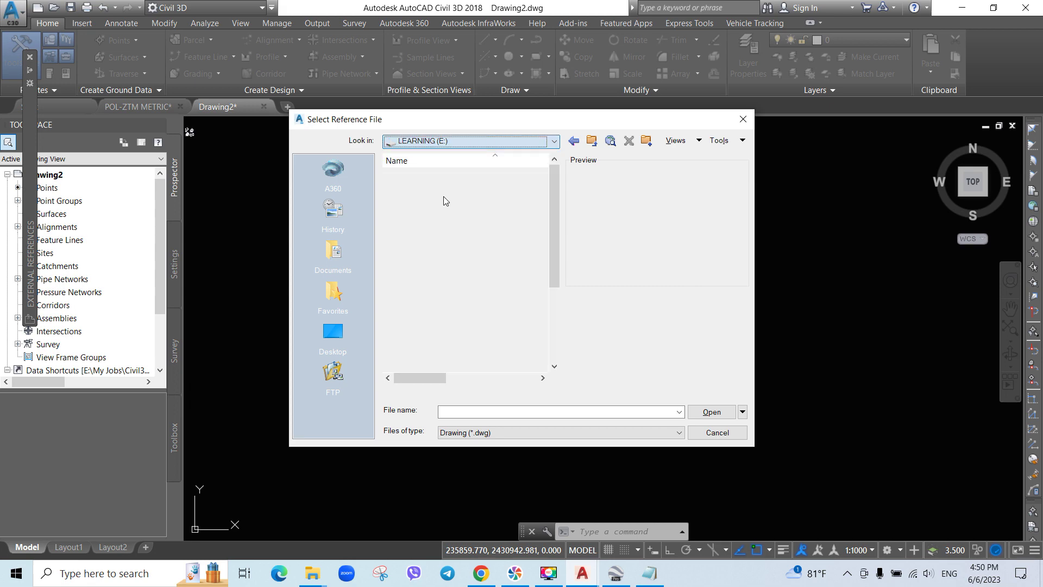
{"action": "scroll", "coordinate": [453, 325], "scroll_direction": "down", "scroll_amount": 3}
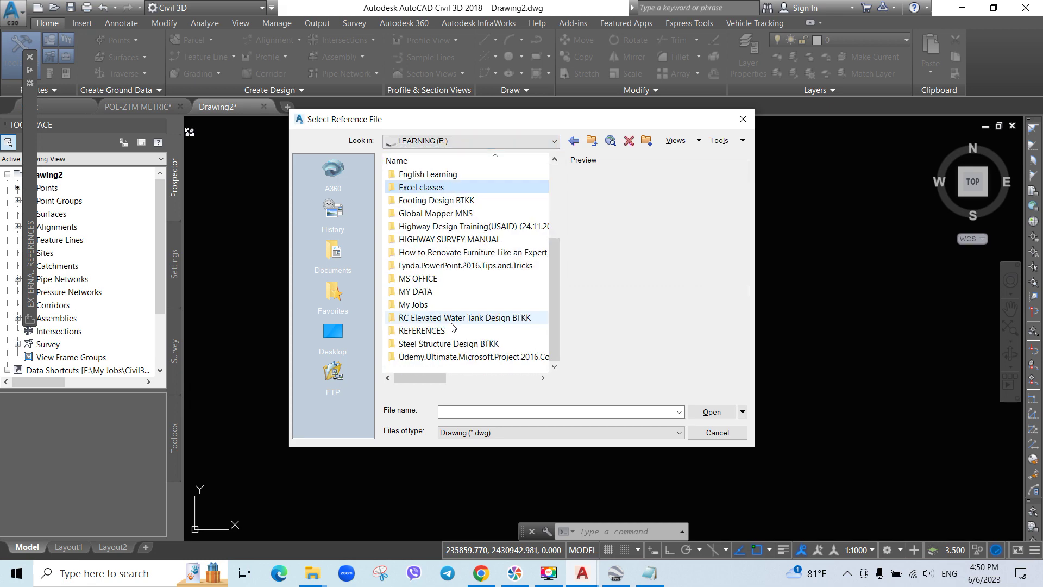
{"action": "double_click", "coordinate": [413, 305]}
{"action": "double_click", "coordinate": [414, 267]}
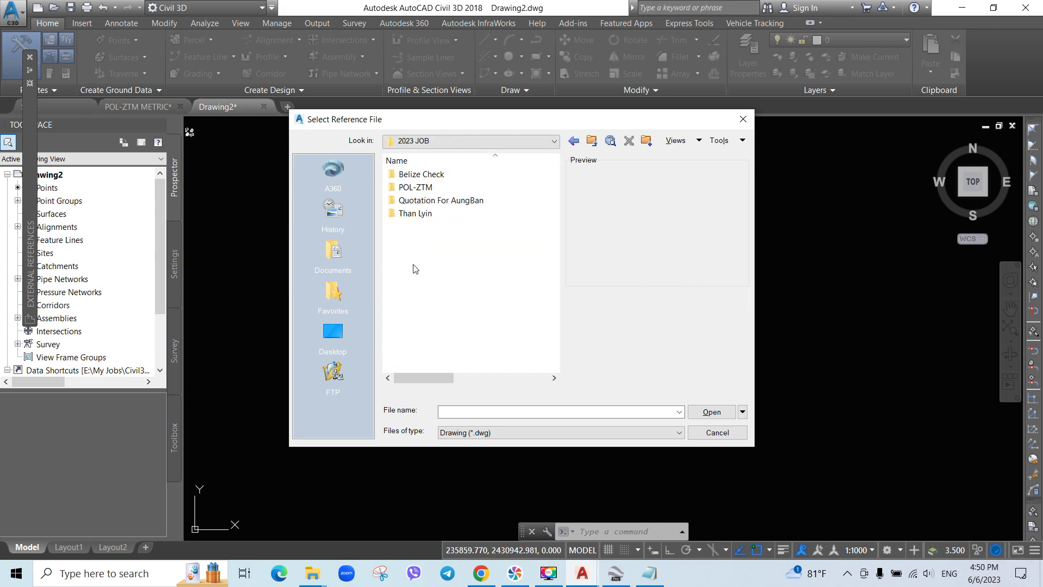
{"action": "double_click", "coordinate": [421, 188]}
{"action": "left_click", "coordinate": [423, 188]}
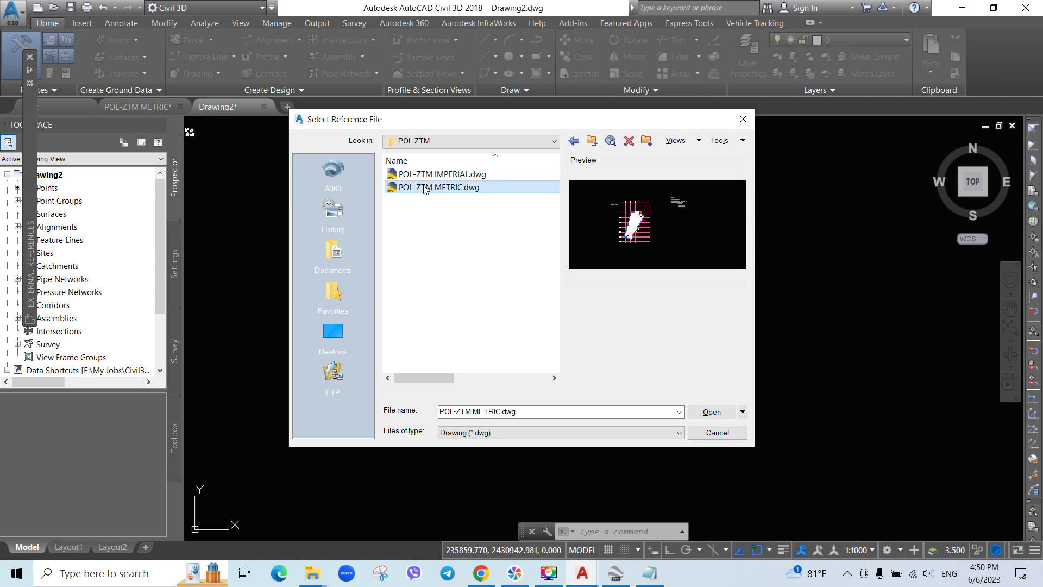
{"action": "left_click", "coordinate": [713, 412]}
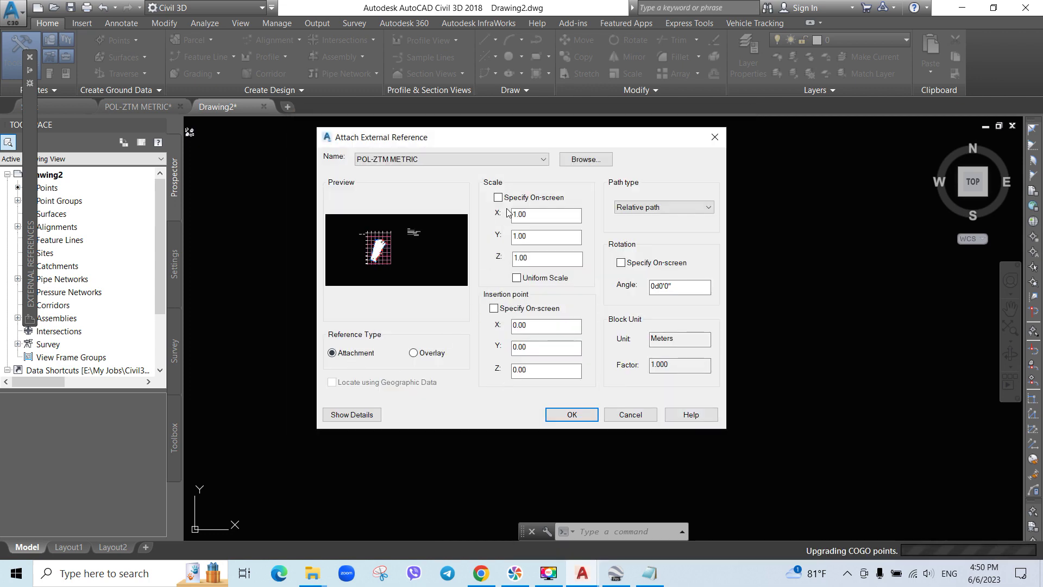
Attach POL-ZTM METRIC with the Overlay reference type and compare its parcel outline with the drawn boundary.
{"action": "left_click", "coordinate": [414, 353]}
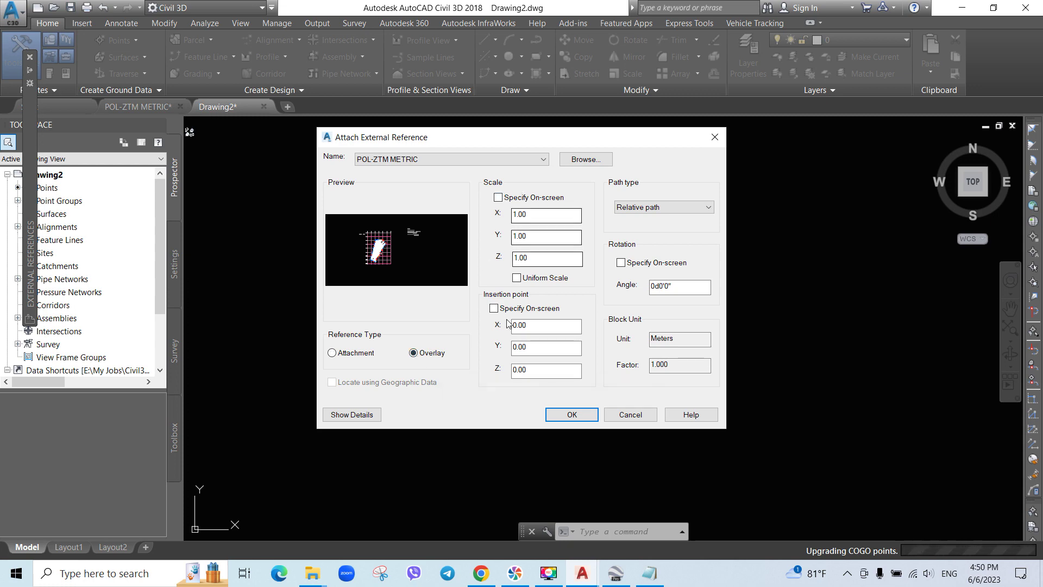
{"action": "left_click", "coordinate": [572, 414]}
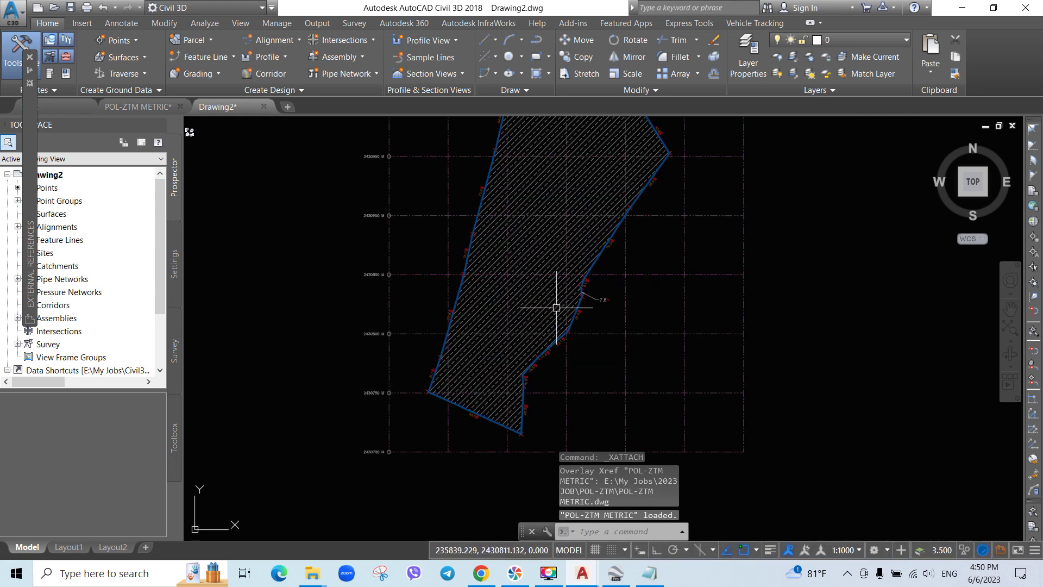
{"action": "scroll", "coordinate": [557, 308], "scroll_direction": "down", "scroll_amount": 5}
{"action": "scroll", "coordinate": [496, 285], "scroll_direction": "up", "scroll_amount": 2}
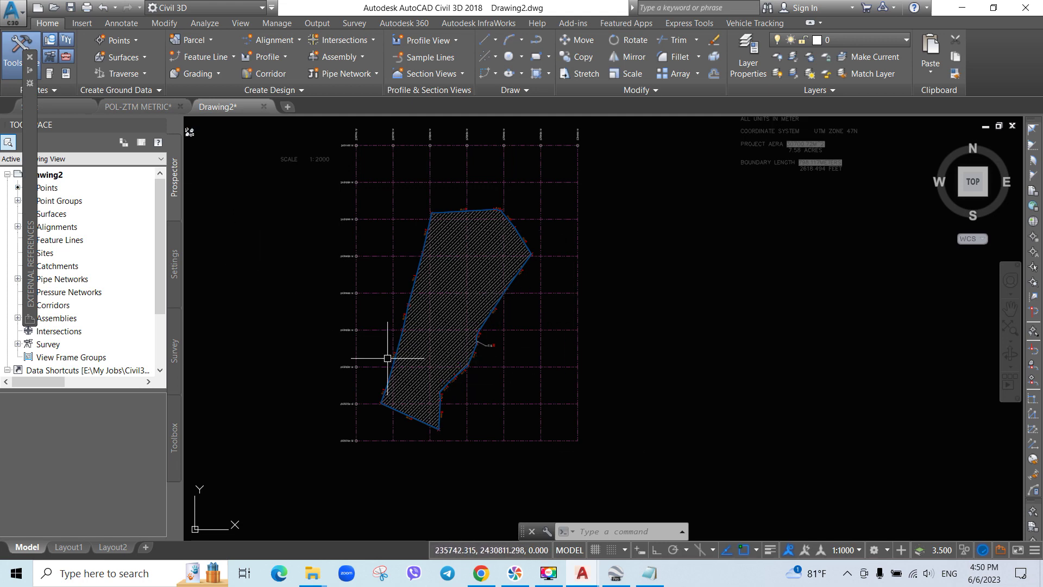
{"action": "scroll", "coordinate": [400, 398], "scroll_direction": "up", "scroll_amount": 3}
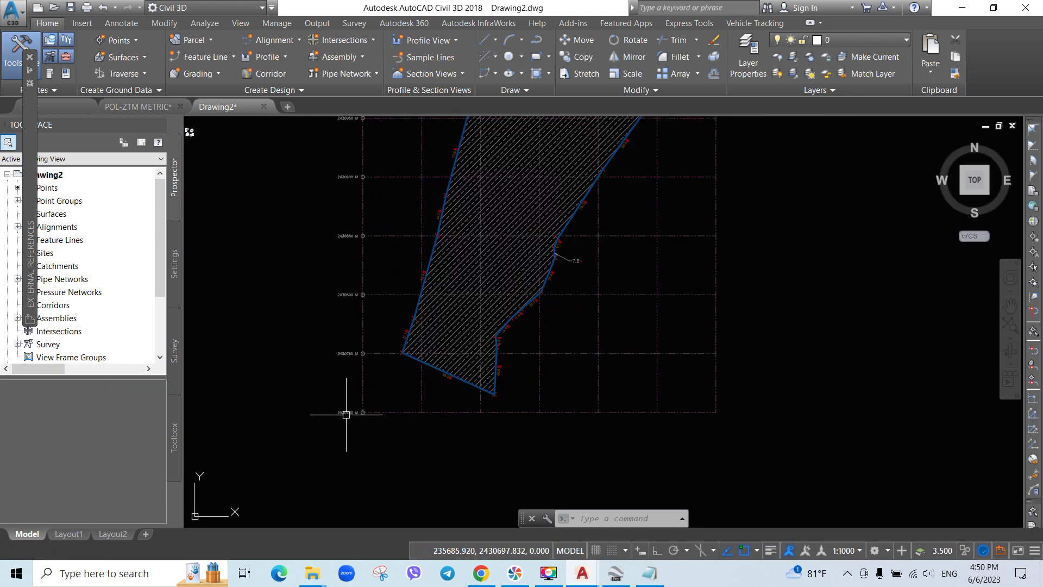
{"action": "scroll", "coordinate": [370, 413], "scroll_direction": "down", "scroll_amount": 4}
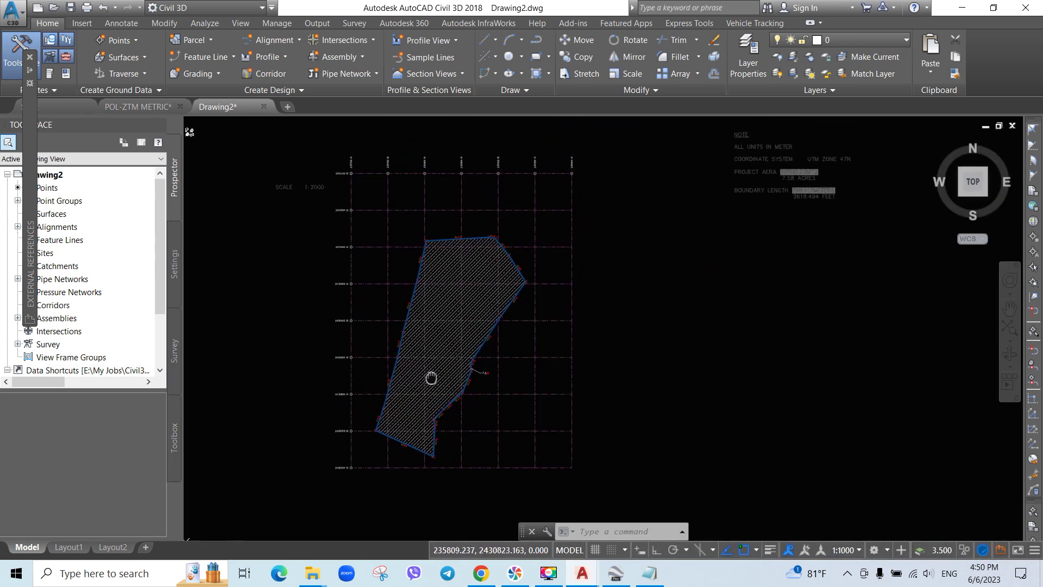
{"action": "middle_click_drag", "start_coordinate": [668, 242], "coordinate": [640, 251]}
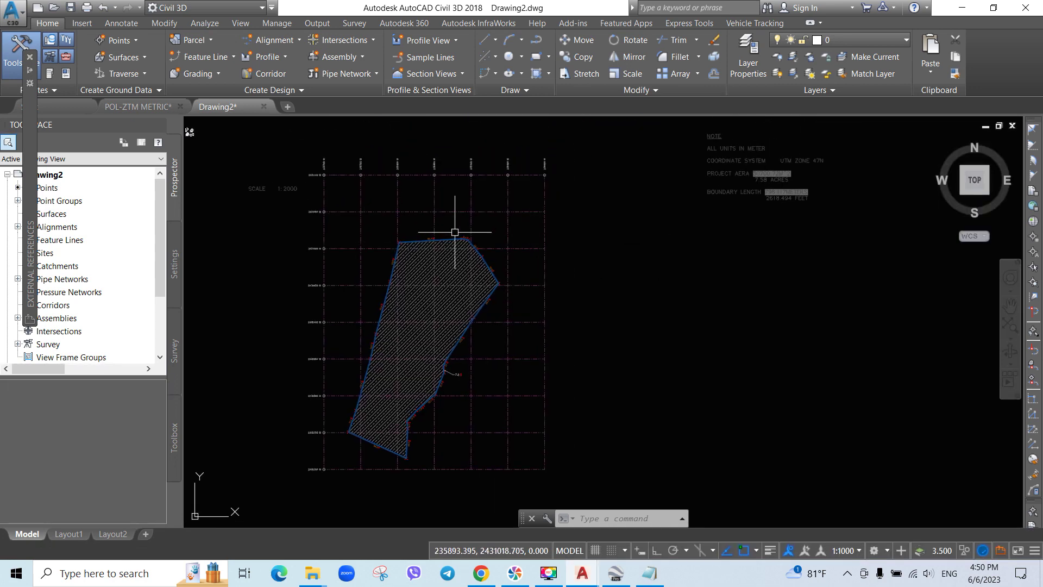
{"action": "scroll", "coordinate": [559, 210], "scroll_direction": "down", "scroll_amount": 2}
{"action": "middle_click_drag", "start_coordinate": [559, 210], "coordinate": [547, 245]}
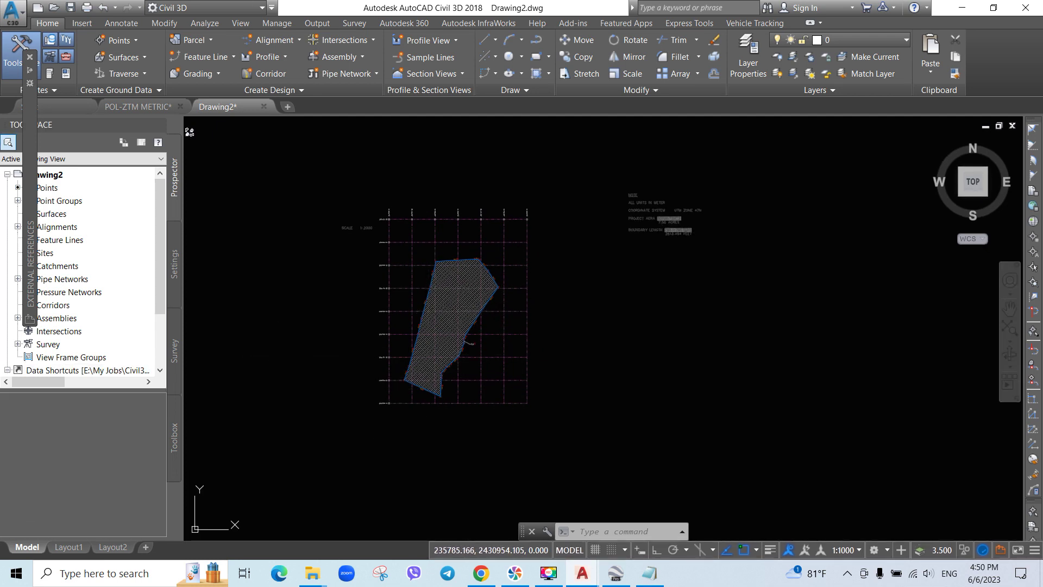
Send the attached POL-ZTM METRIC reference to the back of the display order, behind the parcel boundary polyline.
{"action": "left_click", "coordinate": [473, 272]}
{"action": "right_click", "coordinate": [489, 294]}
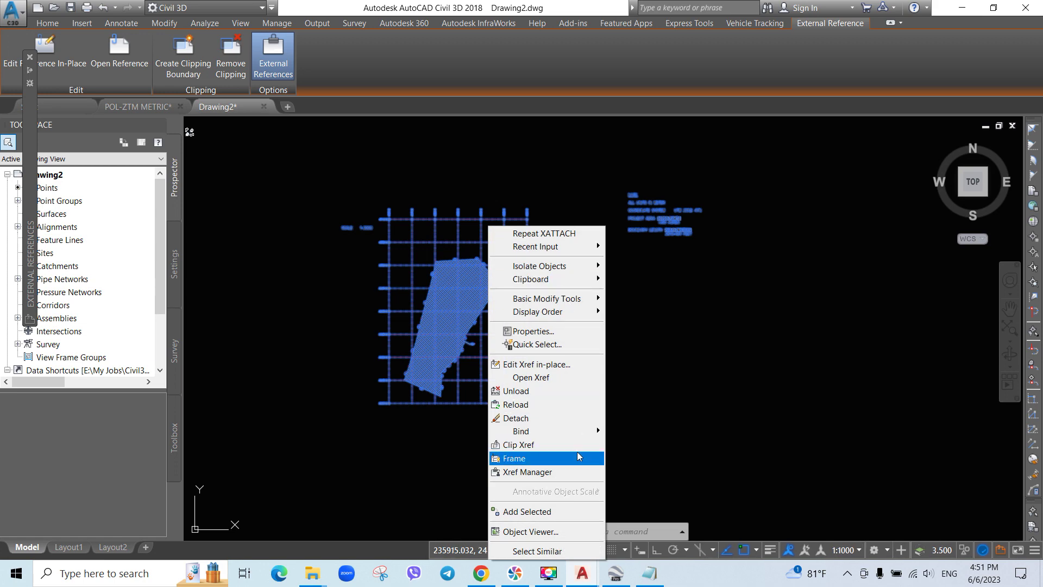
{"action": "mouse_move", "coordinate": [598, 299]}
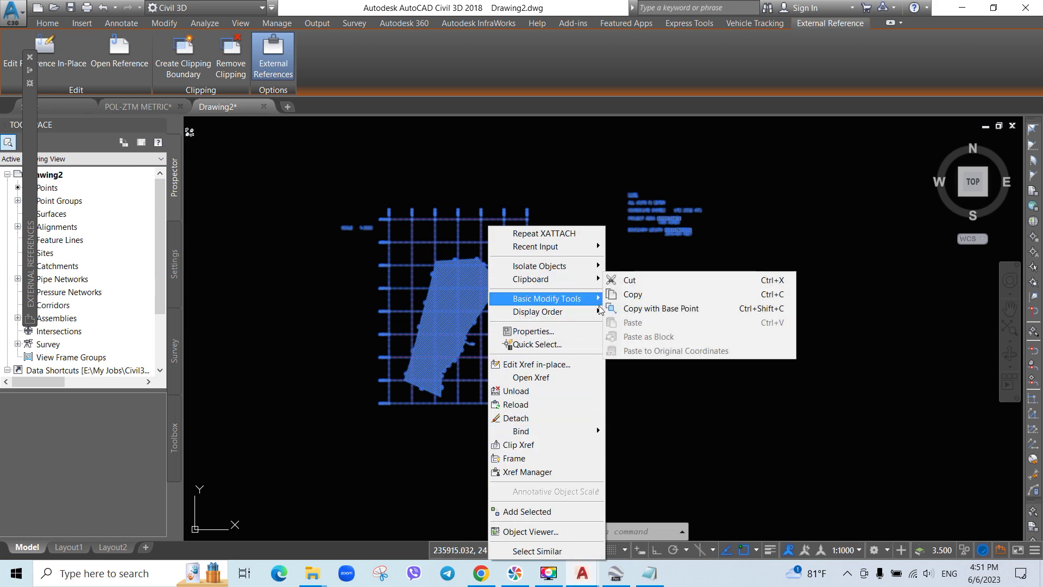
{"action": "left_click", "coordinate": [641, 323]}
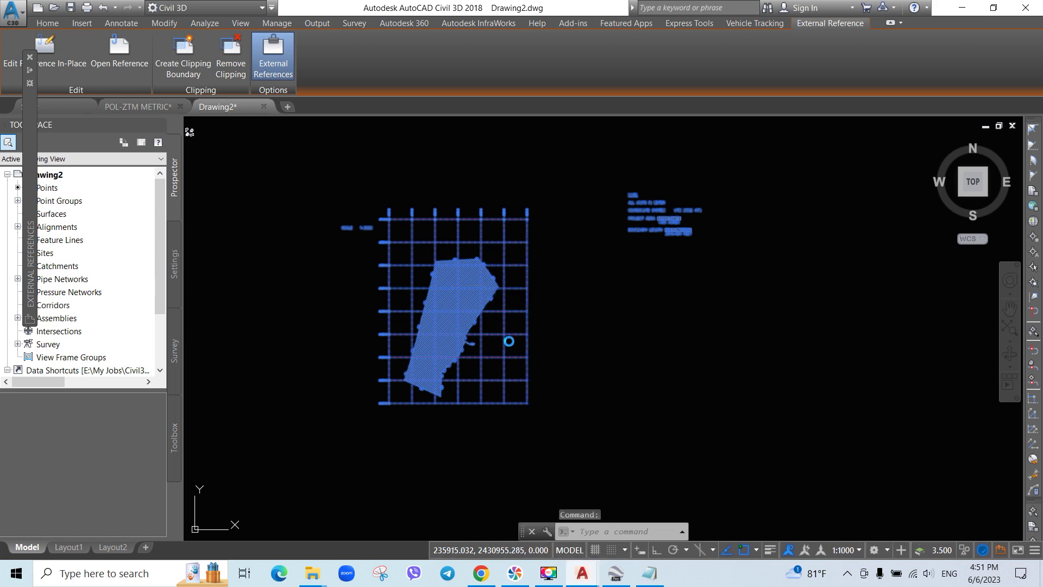
Select the parcel boundary polyline, check its eastern vertices against the referenced outline, and clear the selection.
{"action": "scroll", "coordinate": [489, 315], "scroll_direction": "up", "scroll_amount": 4}
{"action": "left_click", "coordinate": [500, 295]}
{"action": "scroll", "coordinate": [559, 272], "scroll_direction": "up", "scroll_amount": 4}
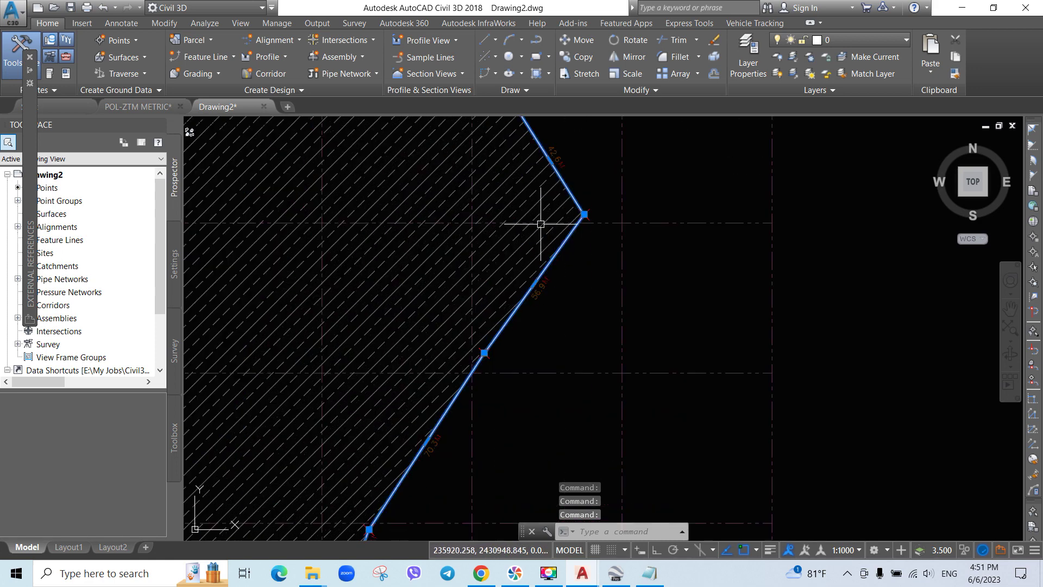
{"action": "key", "text": "Escape"}
{"action": "scroll", "coordinate": [574, 219], "scroll_direction": "down", "scroll_amount": 6}
{"action": "mouse_move", "coordinate": [574, 219]}
{"action": "middle_mouse_down"}
{"action": "mouse_move", "coordinate": [524, 270]}
{"action": "mouse_move", "coordinate": [545, 283]}
{"action": "mouse_move", "coordinate": [544, 295]}
{"action": "middle_mouse_up"}
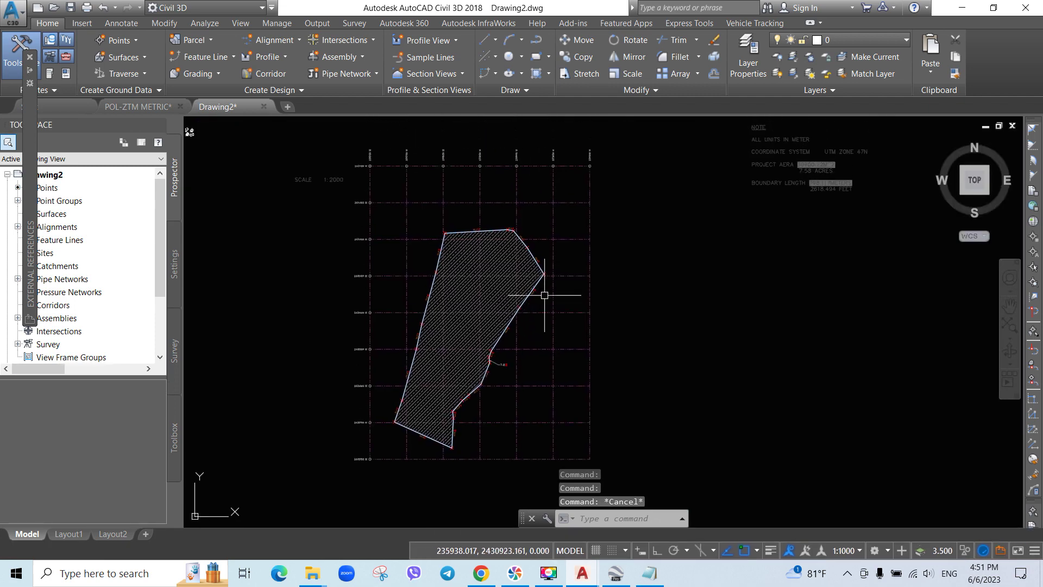